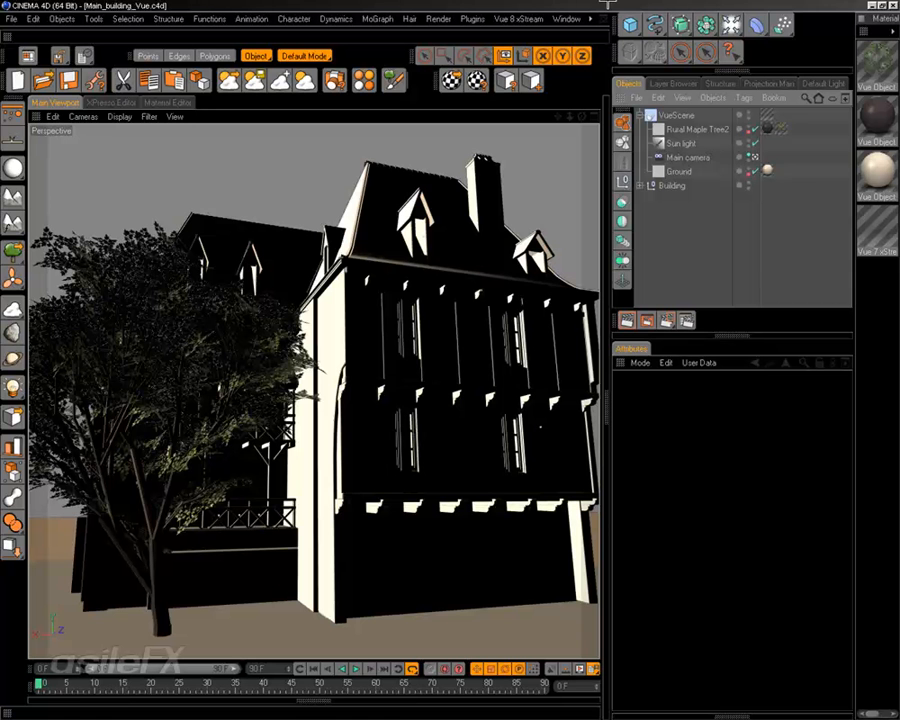
# Switch the viewport display to Quick Shading for comparison, and return it to Gouraud Shading.
pyautogui.click(118, 117)
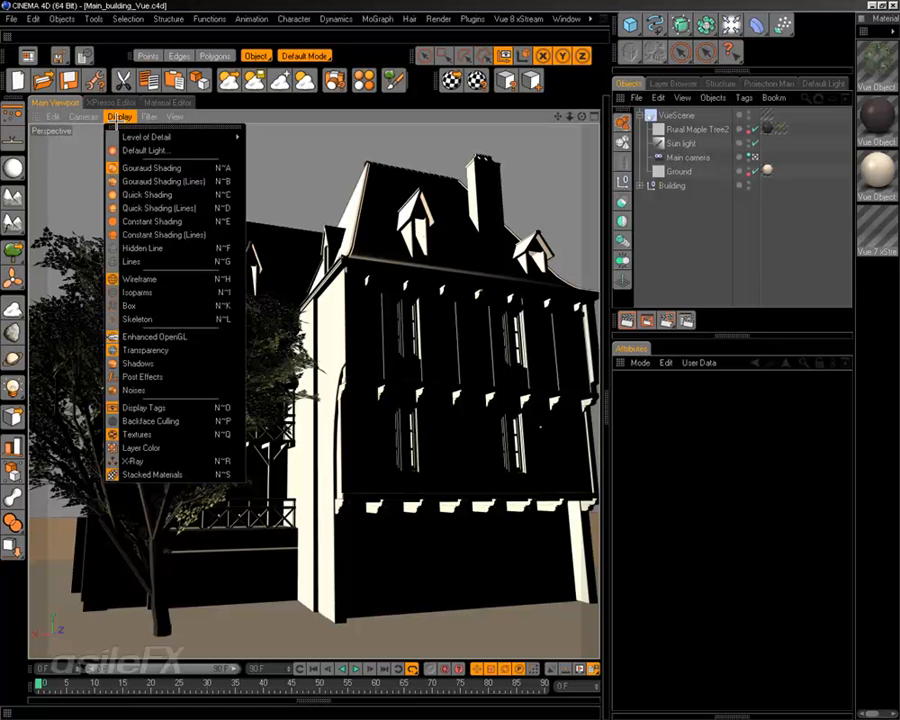
pyautogui.click(195, 194)
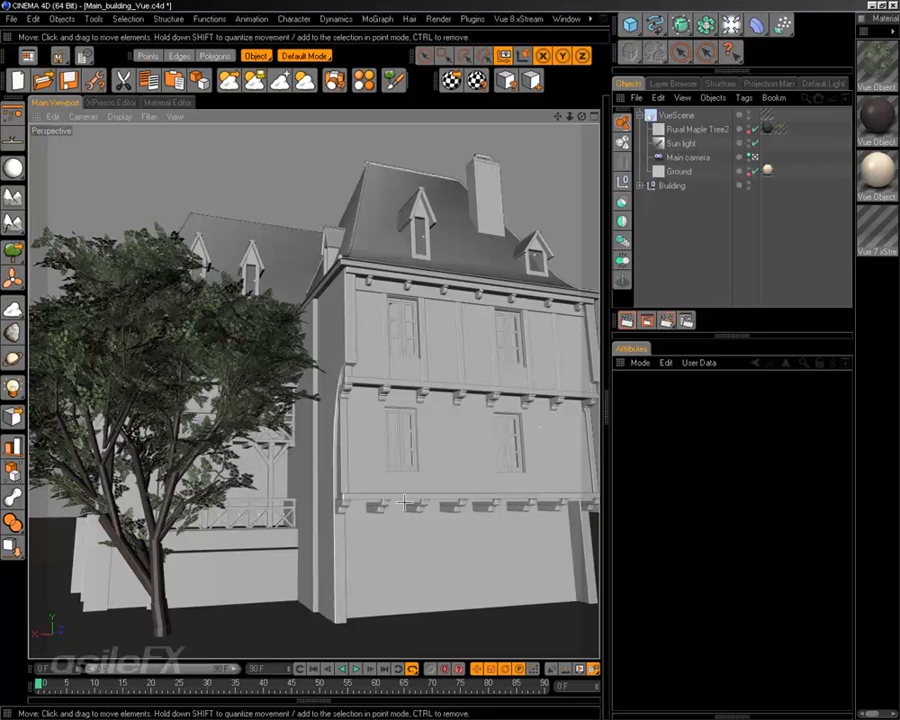
pyautogui.click(116, 117)
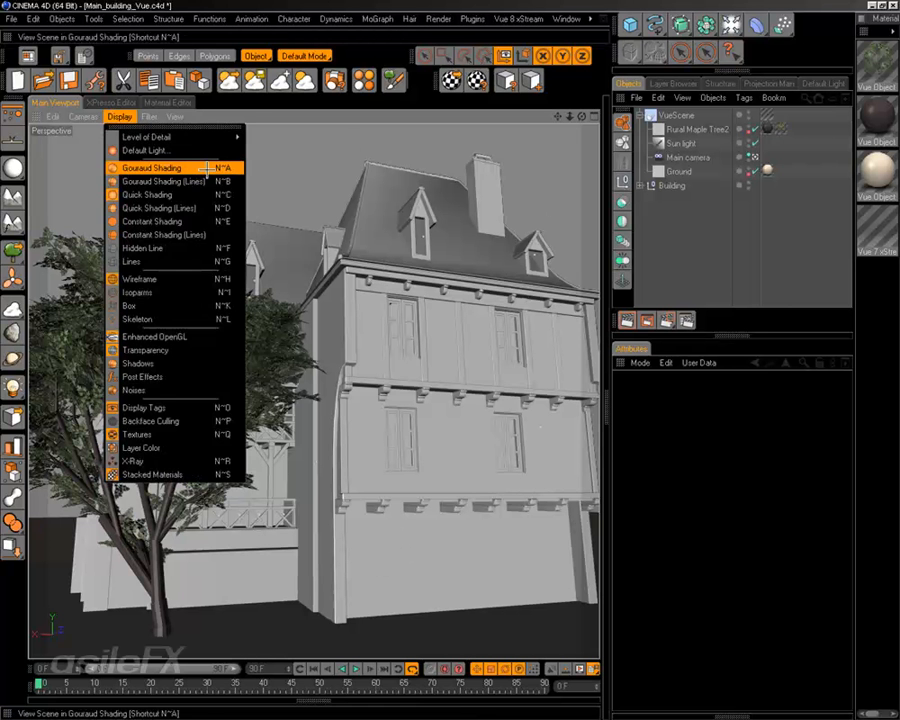
pyautogui.click(207, 168)
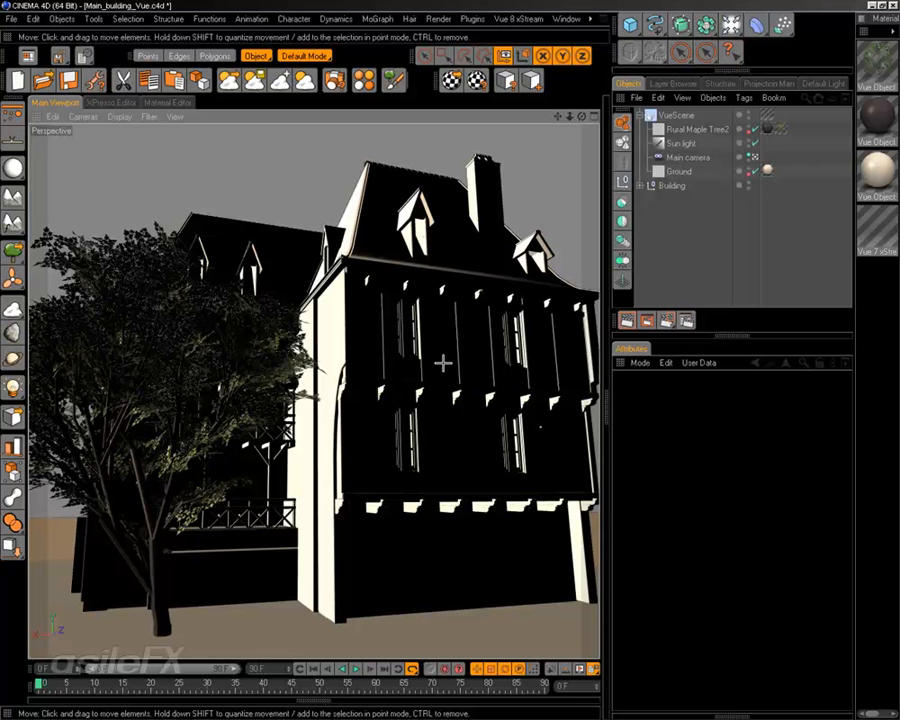
# Render the active view and add an effect in the render settings.
pyautogui.hotkey('ctrl', 'r')
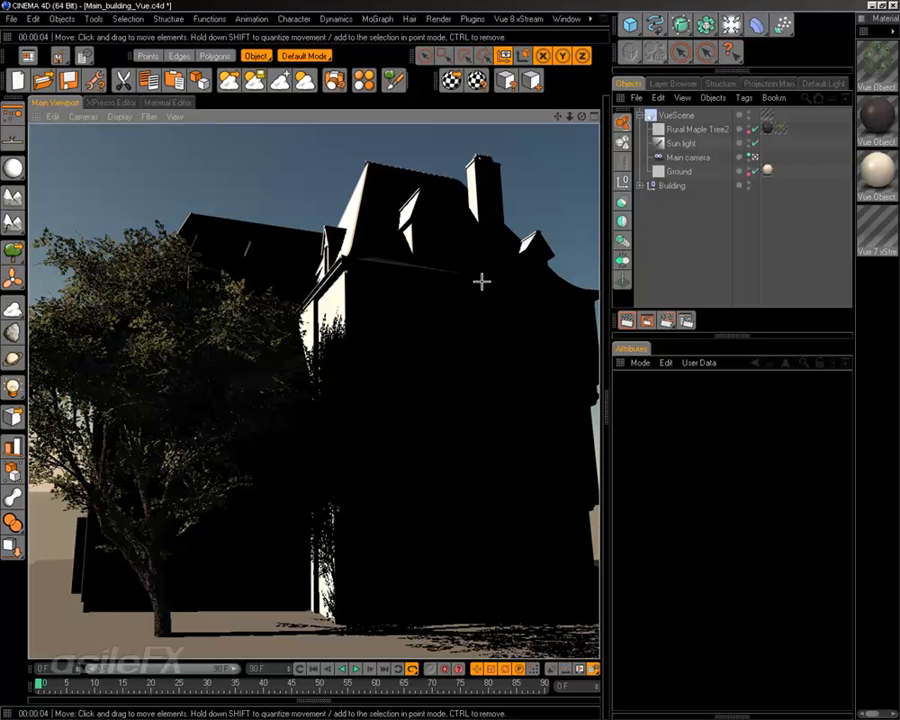
pyautogui.click(685, 318)
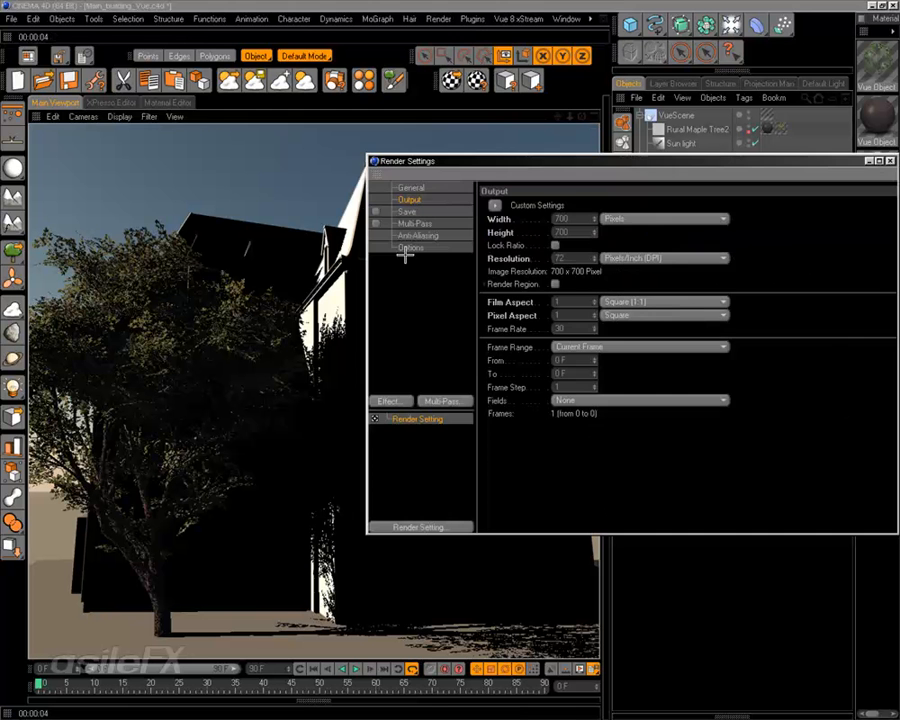
pyautogui.click(395, 401)
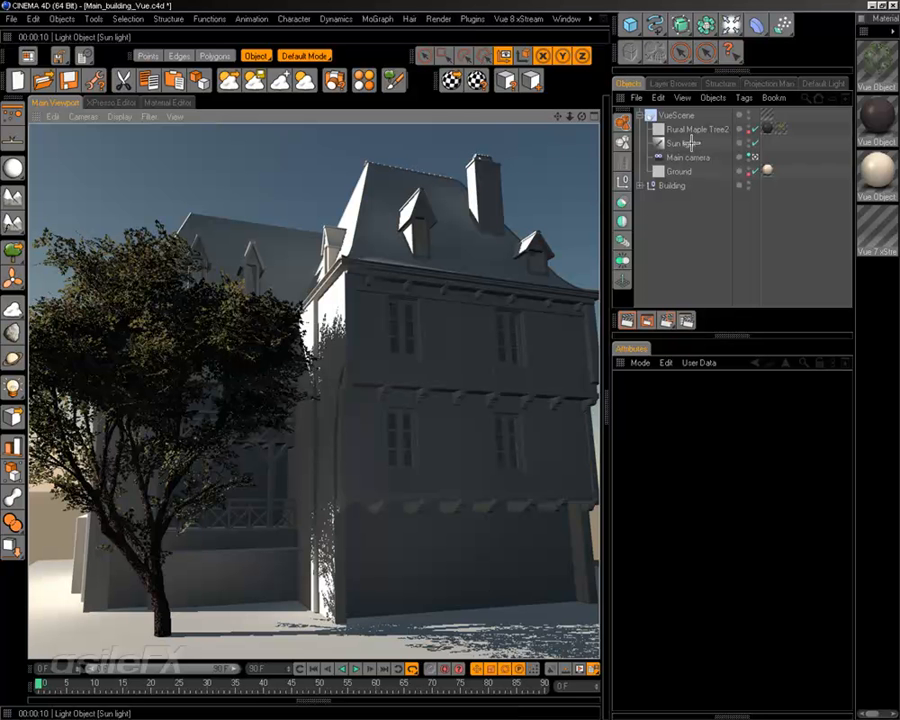
# Raise the Ground object to about 10.76 cm on the Y axis and render the active view.
pyautogui.click(678, 171)
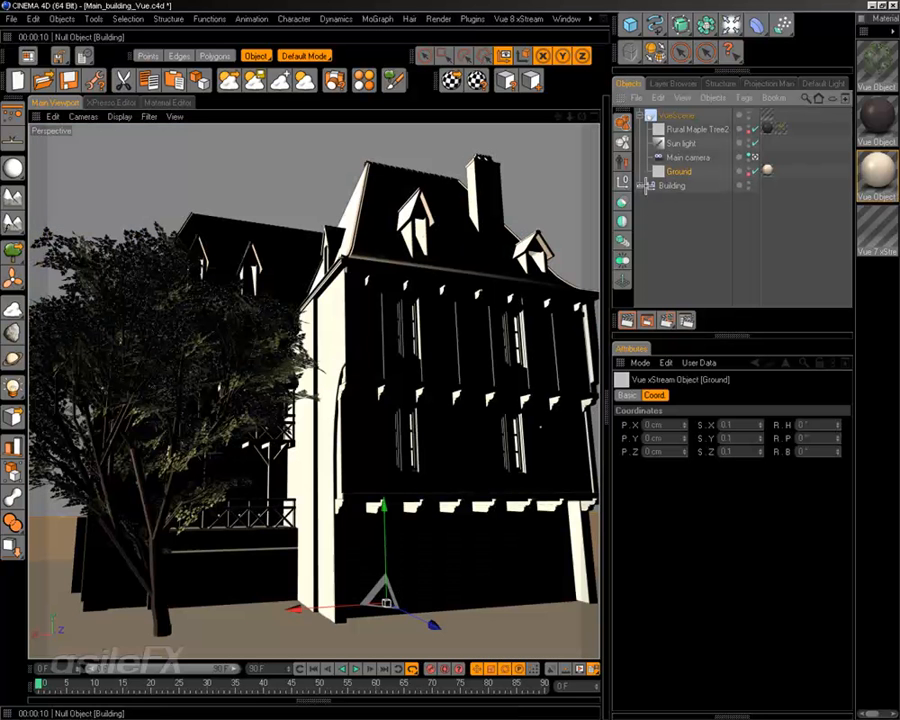
pyautogui.moveTo(378, 519); pyautogui.dragTo(380, 505)
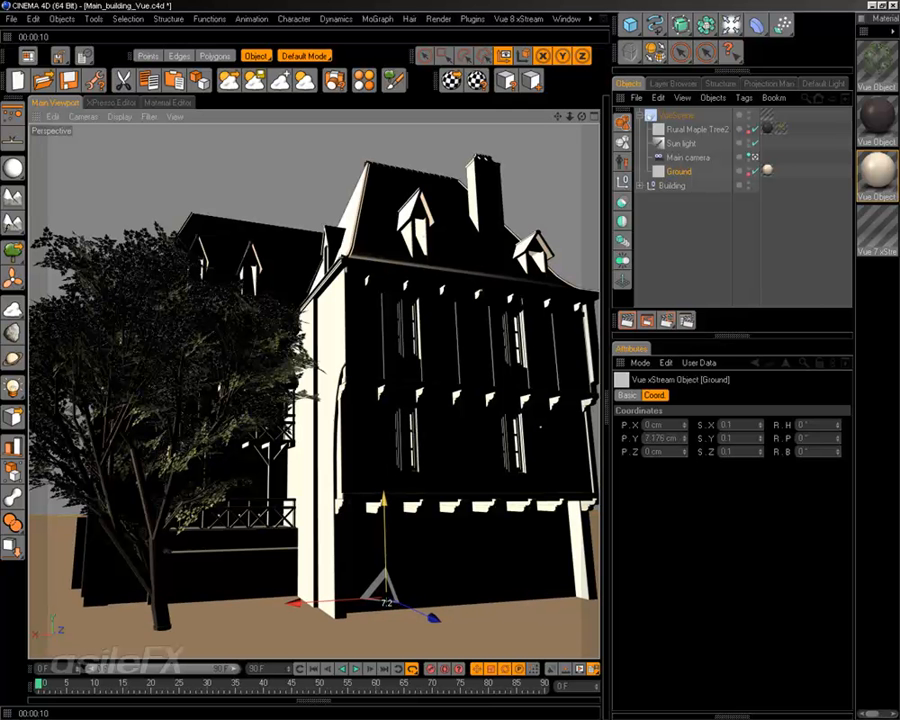
pyautogui.hotkey('ctrl', 'r')
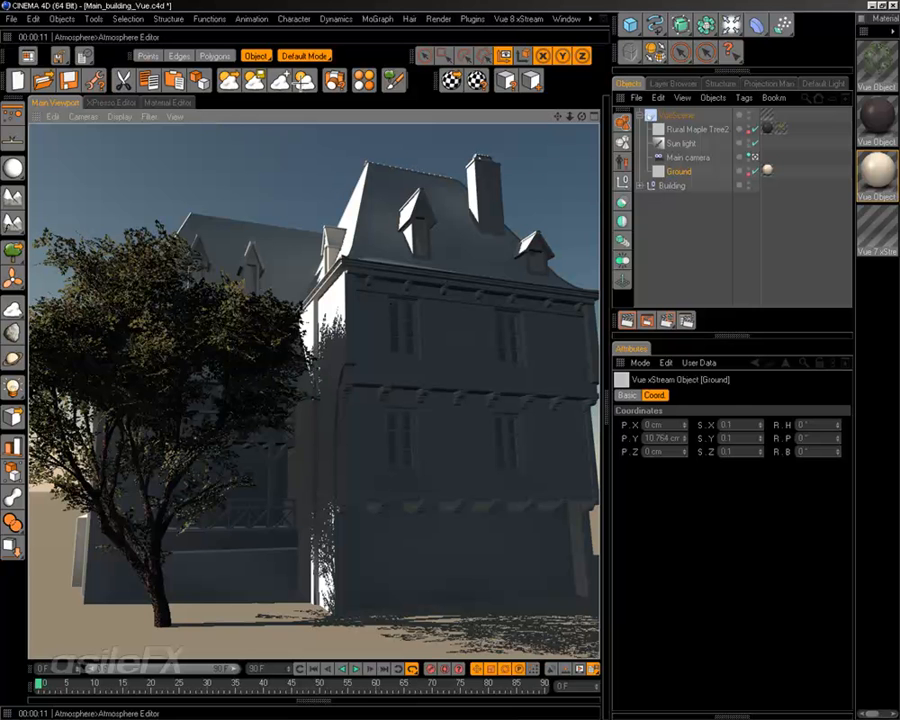
# Set the atmosphere's light balance to 100% sunlight and render the active view.
pyautogui.click(230, 80)
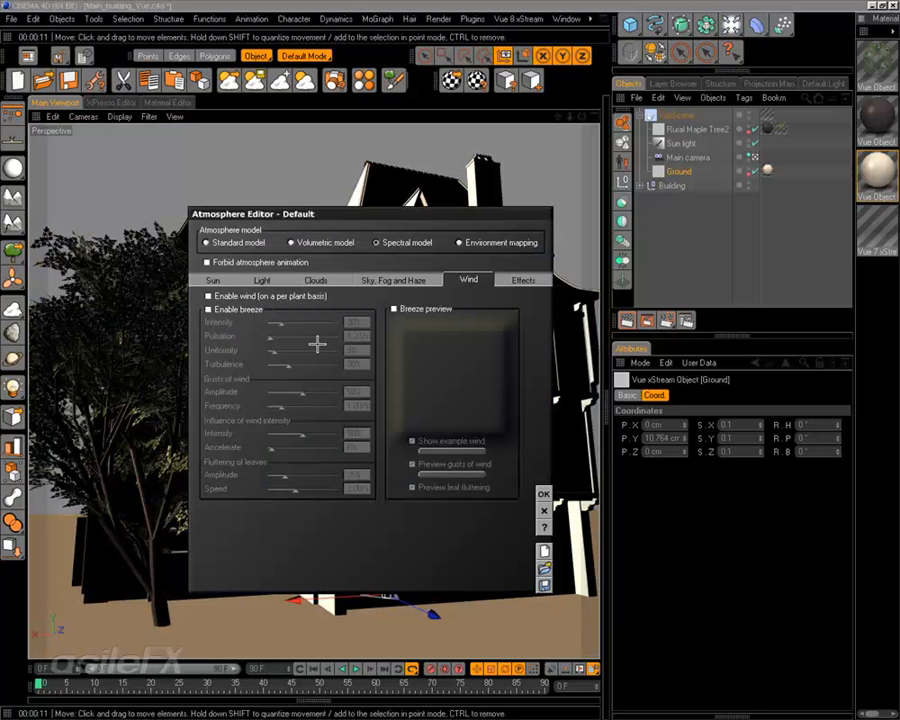
pyautogui.click(262, 280)
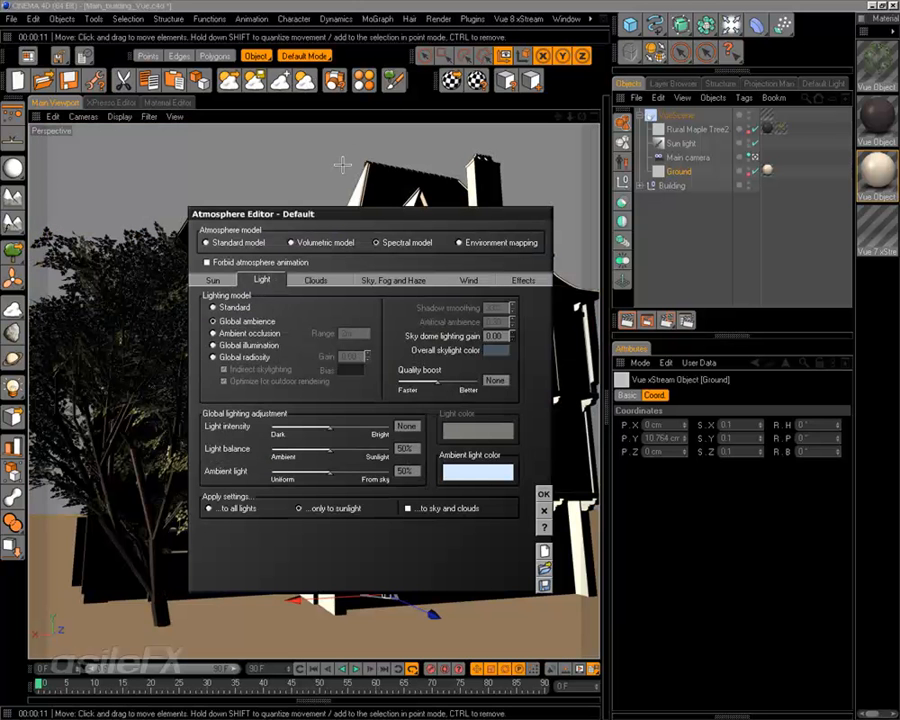
pyautogui.moveTo(323, 443); pyautogui.dragTo(392, 444)
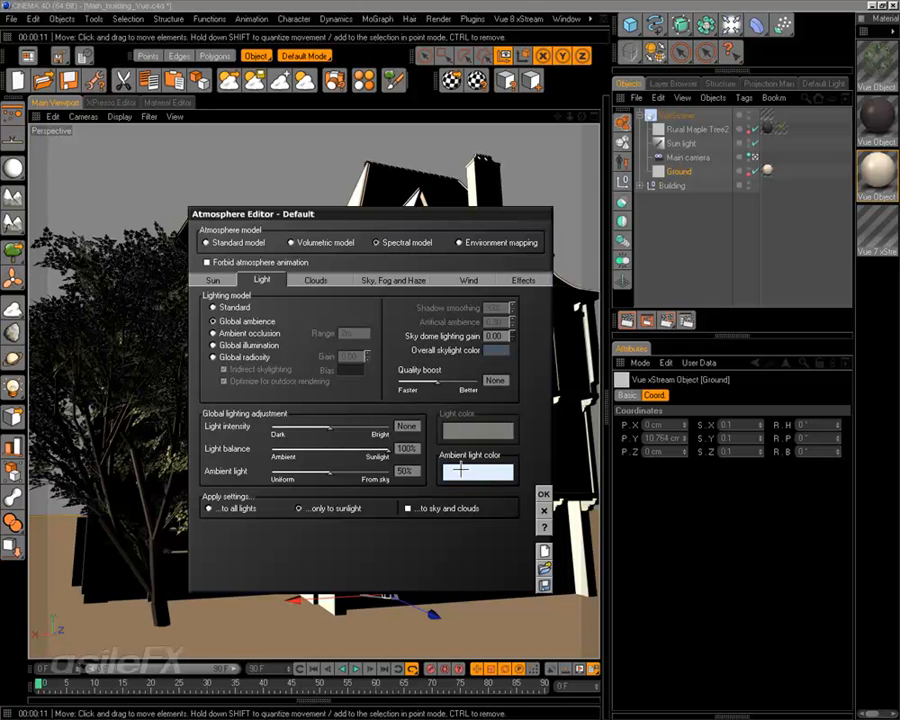
pyautogui.click(541, 493)
pyautogui.hotkey('ctrl', 'r')
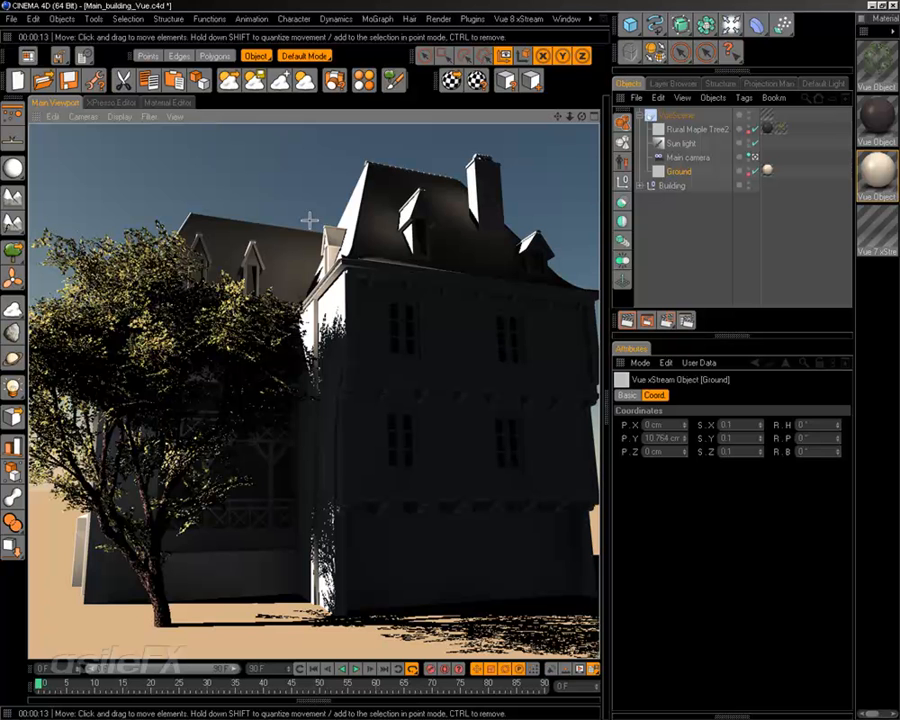
# Change the atmosphere's lighting model to Standard and render the active view.
pyautogui.click(305, 81)
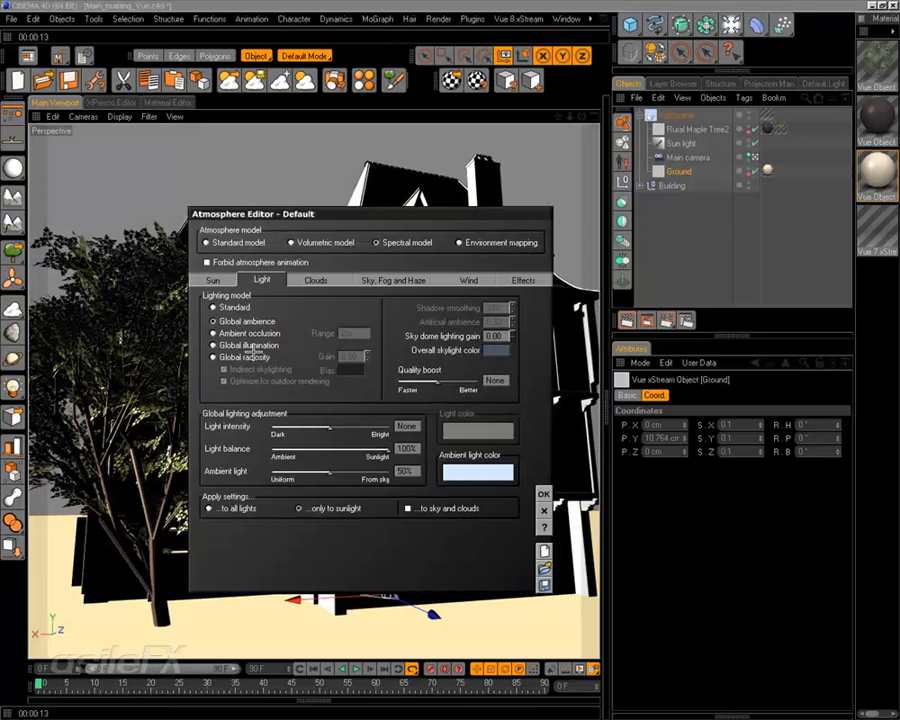
pyautogui.click(214, 307)
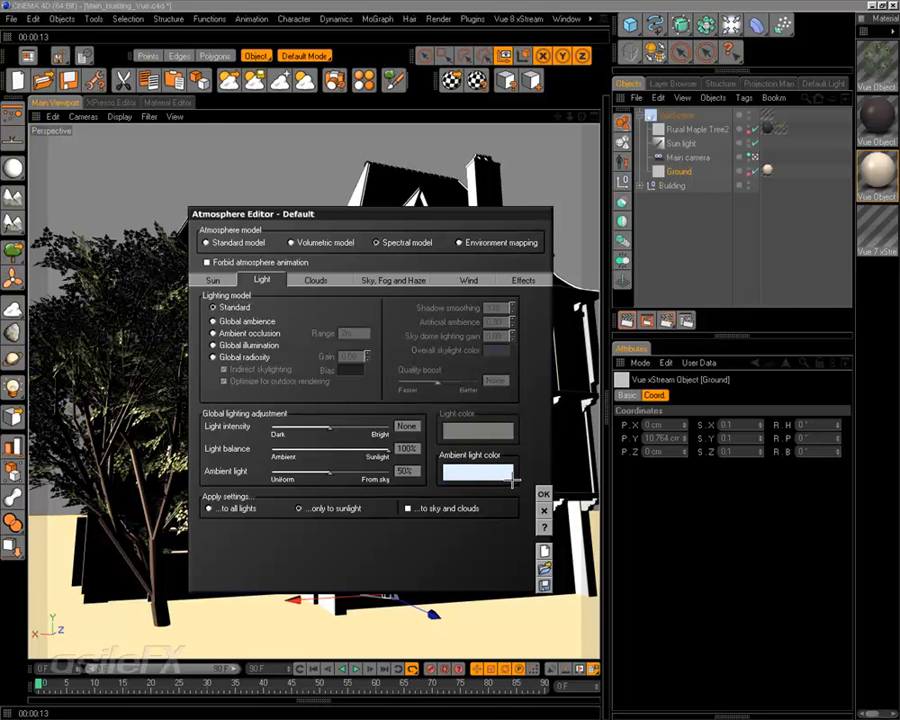
pyautogui.click(543, 494)
pyautogui.click(625, 318)
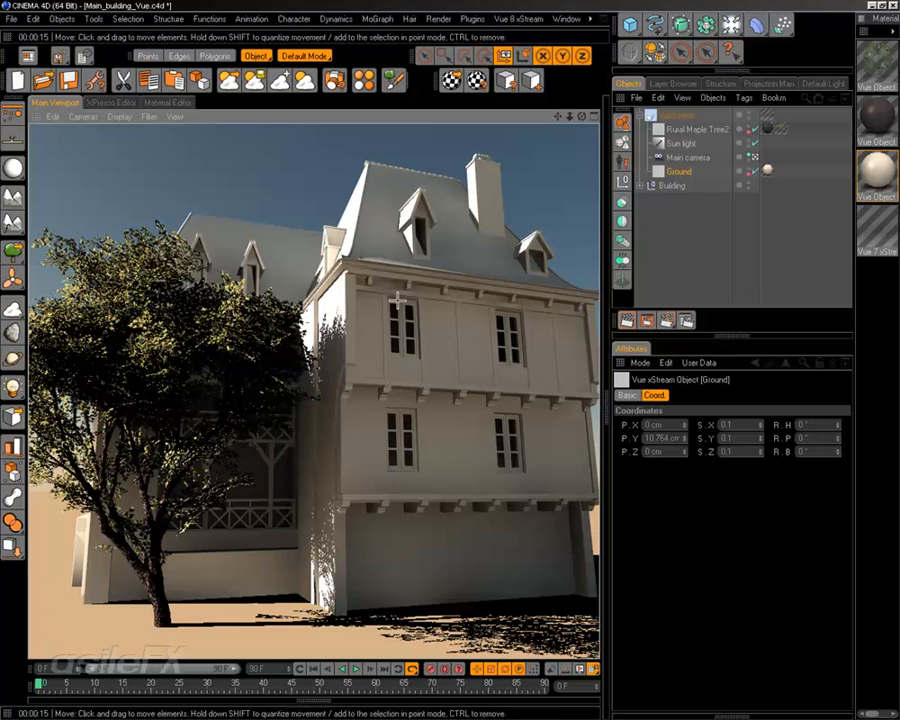
# Set the atmosphere's light balance to 50% and render the active view.
pyautogui.click(305, 80)
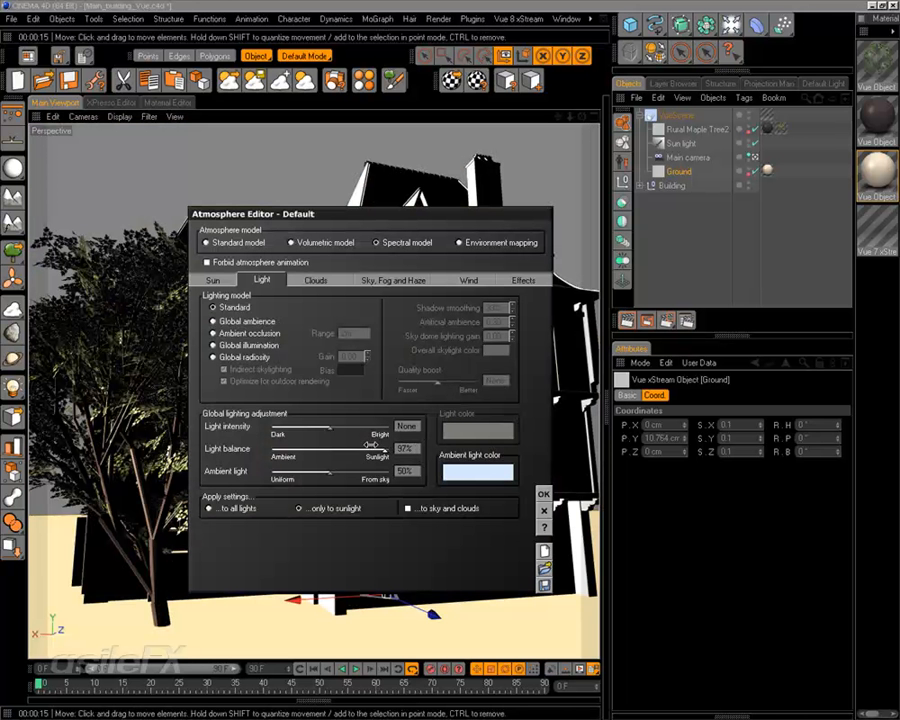
pyautogui.click(407, 449)
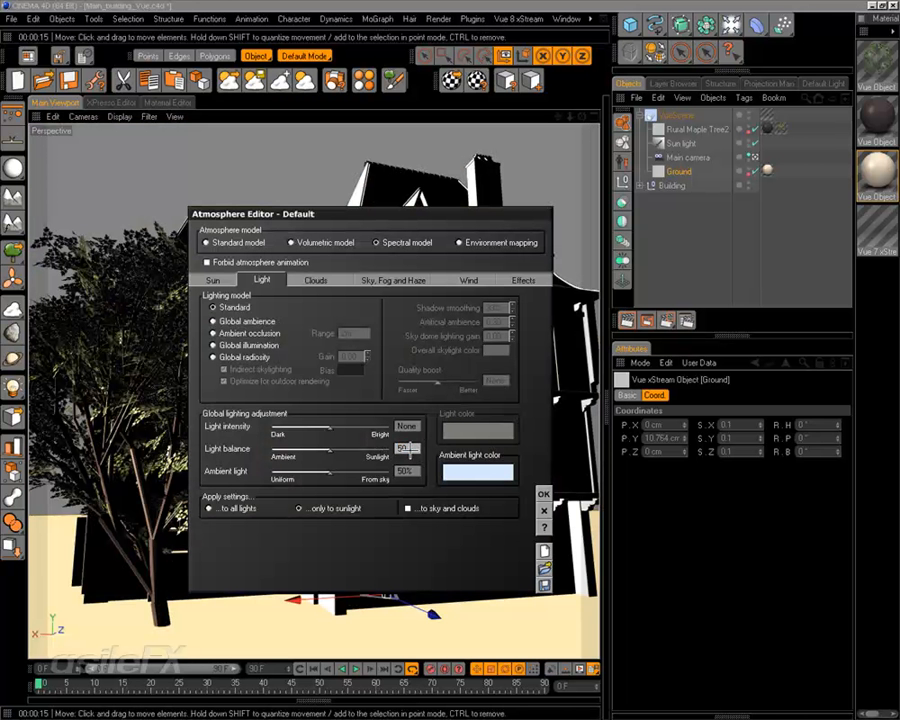
pyautogui.click(543, 494)
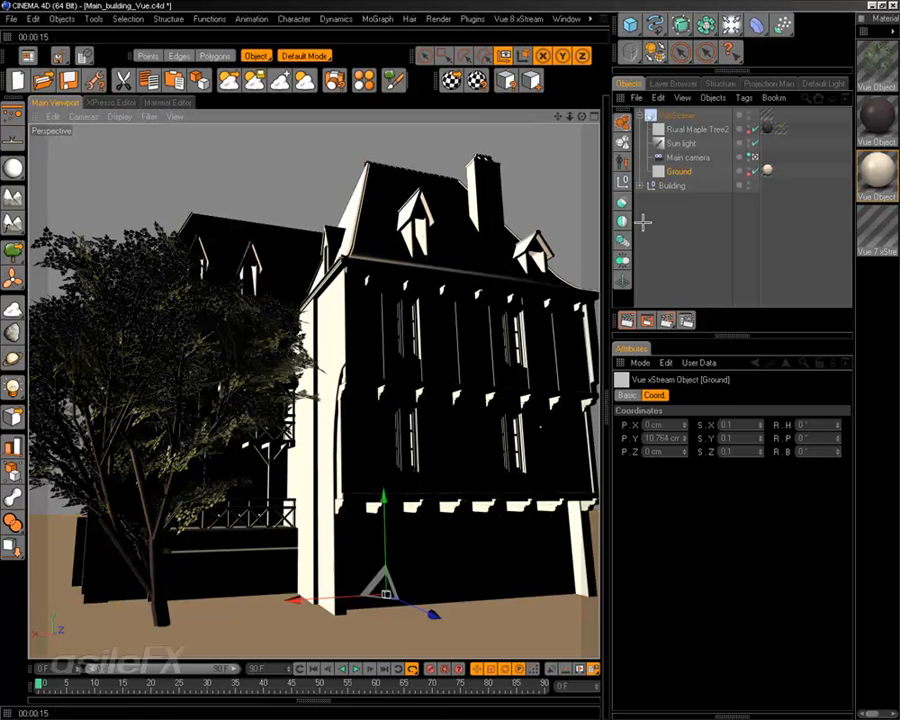
pyautogui.click(627, 320)
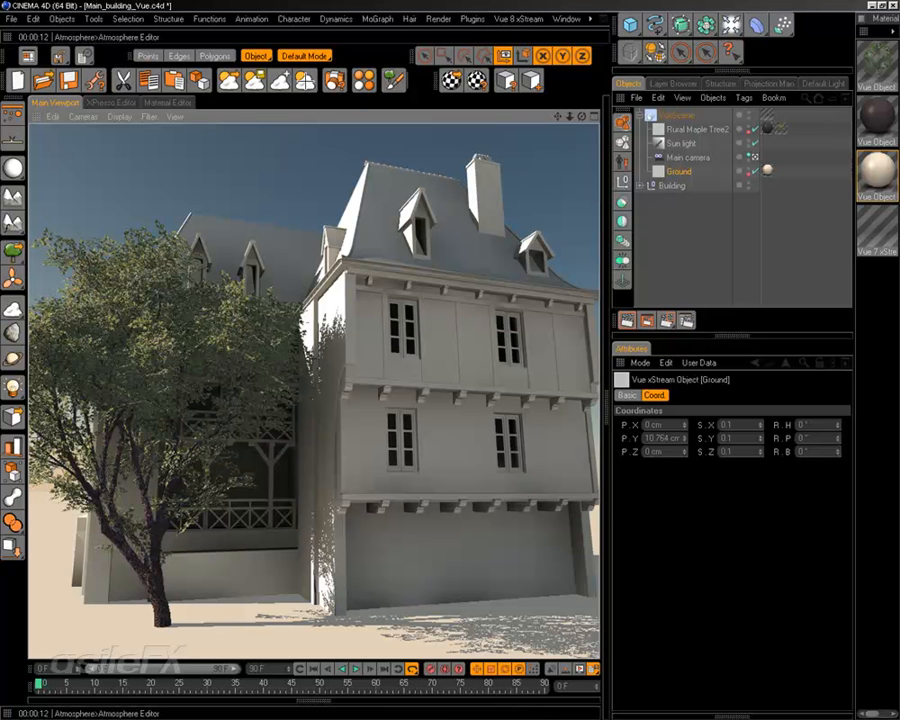
# Change the atmosphere's lighting model to Global radiosity and render the active view.
pyautogui.click(363, 80)
pyautogui.click(245, 357)
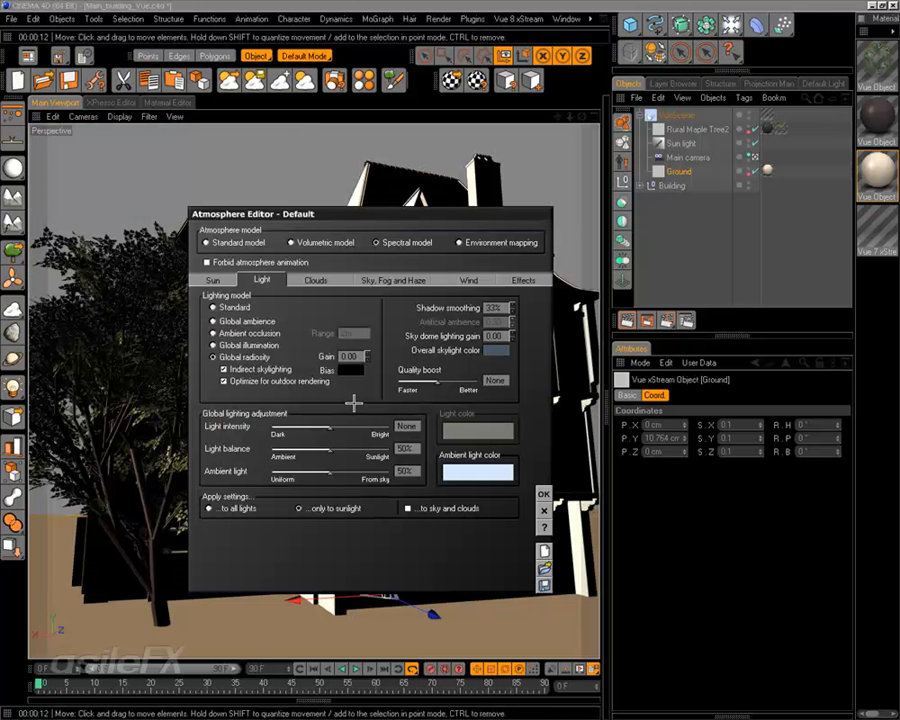
pyautogui.click(543, 493)
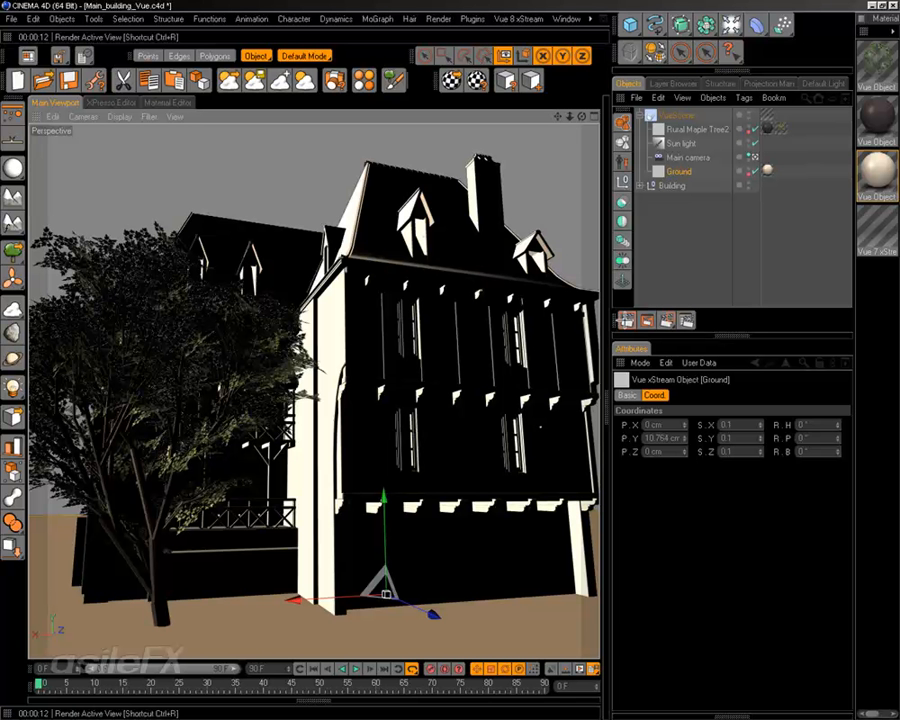
pyautogui.click(630, 318)
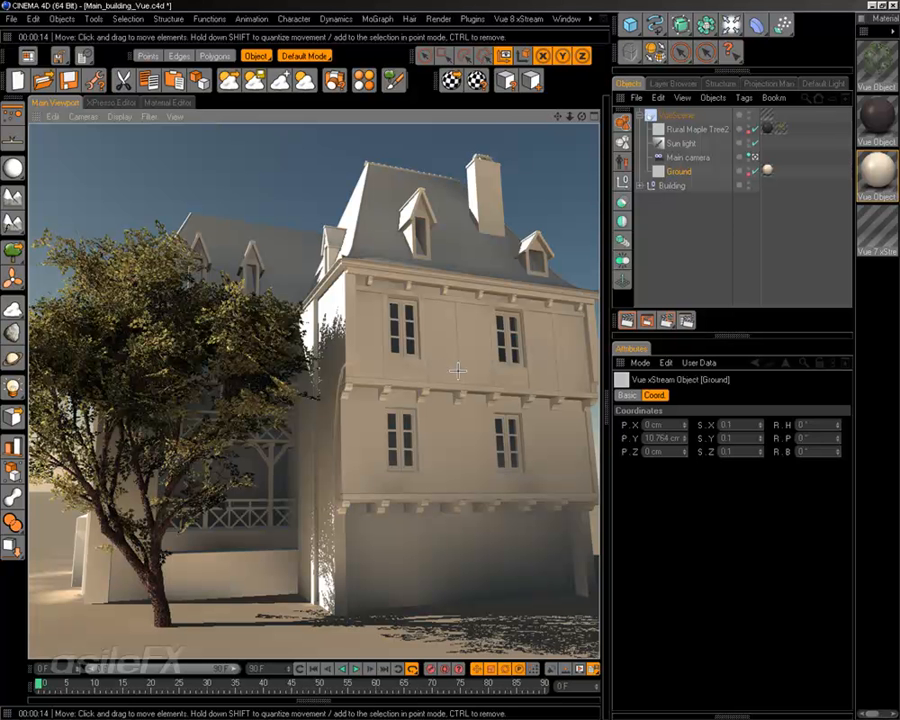
# Look over the Vue 8 xStream command categories and clear the object selection.
pyautogui.click(530, 19)
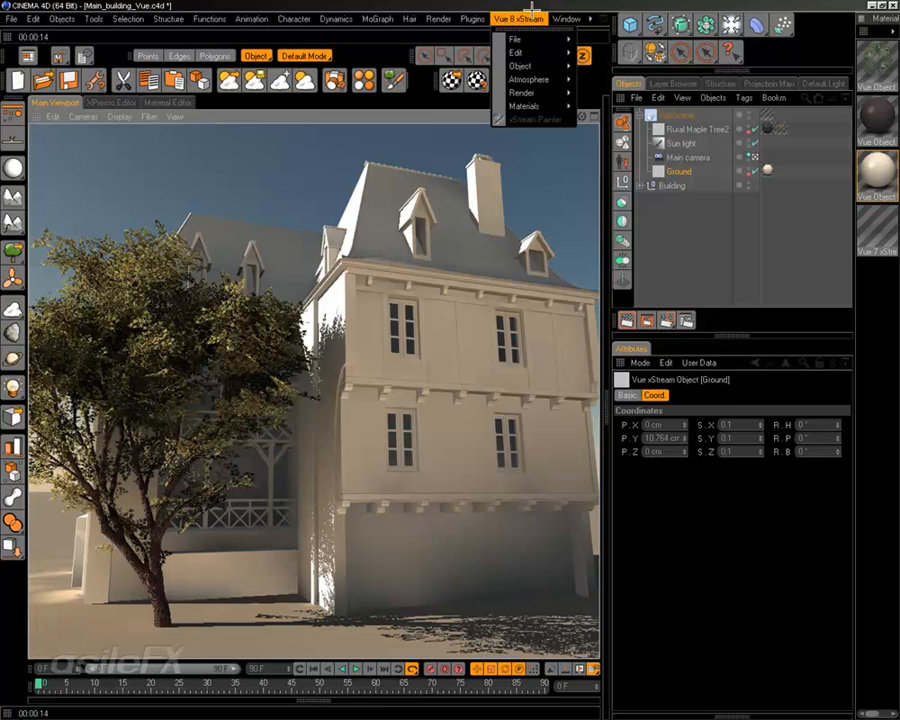
pyautogui.click(530, 15)
pyautogui.click(706, 271)
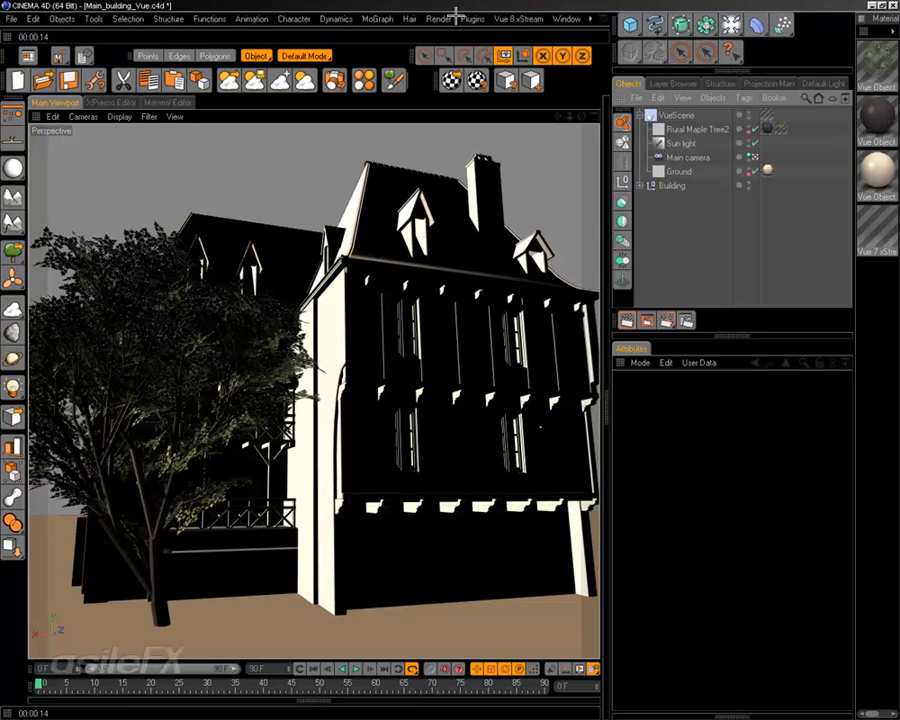
# Open the Command Manager, sort its commands by plugin, and look through the Vue7xStream commands.
pyautogui.rightClick(615, 303)
pyautogui.click(720, 505)
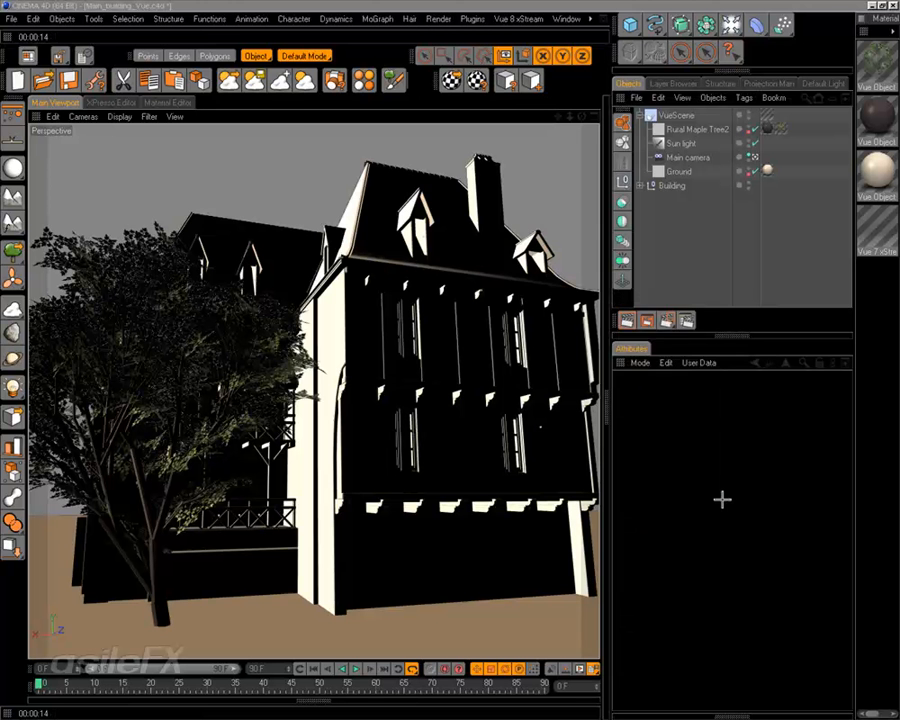
pyautogui.moveTo(675, 165)
pyautogui.mouseDown()
pyautogui.moveTo(678, 420)
pyautogui.moveTo(682, 150)
pyautogui.mouseUp()
pyautogui.click(380, 148)
pyautogui.click(380, 148)
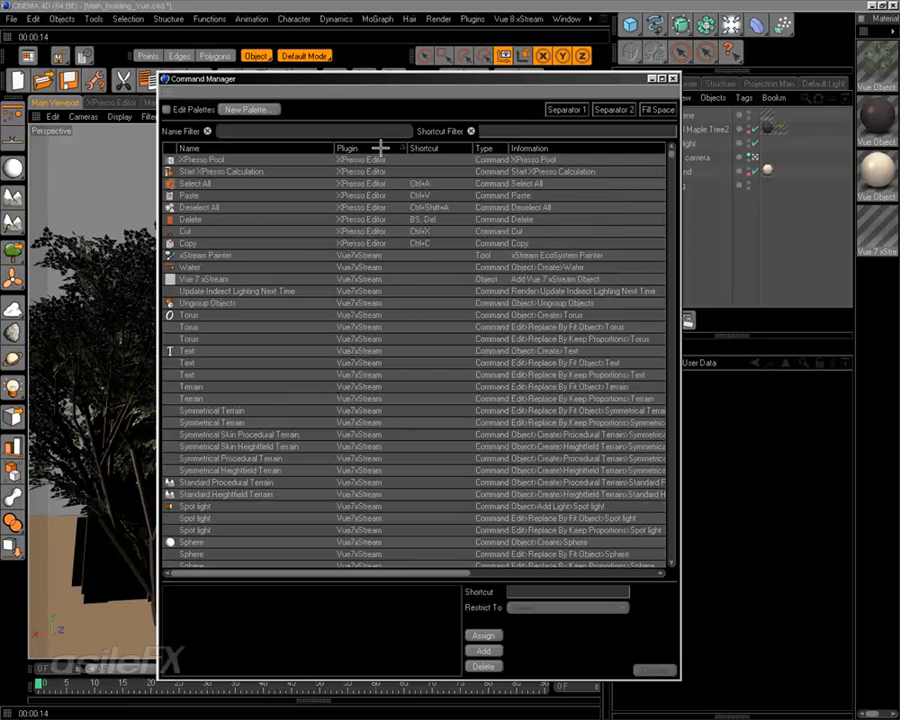
pyautogui.scroll(-10, 381, 238)
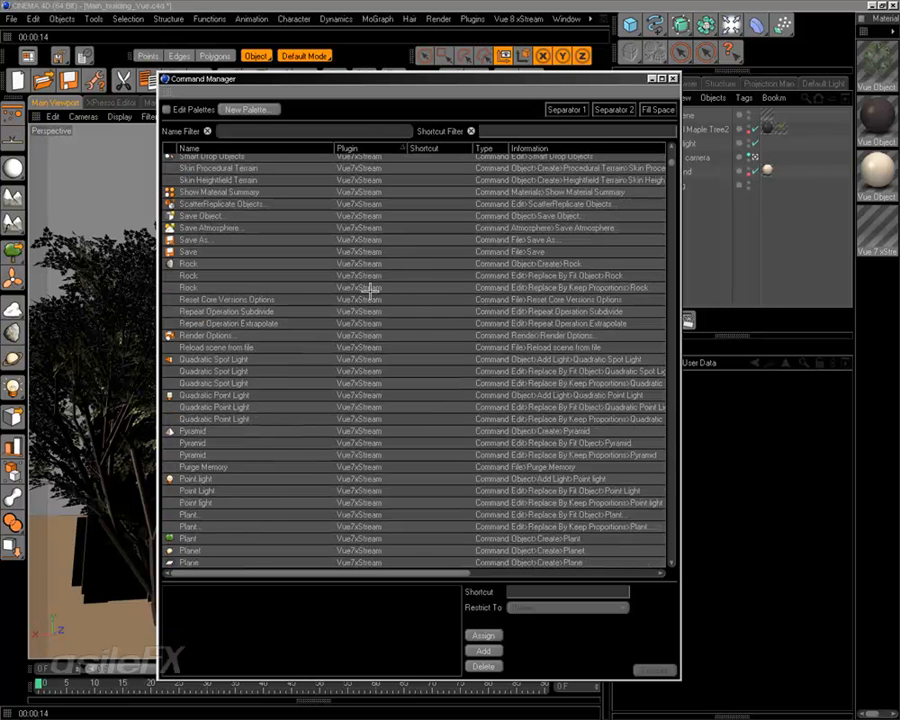
pyautogui.scroll(-20, 380, 412)
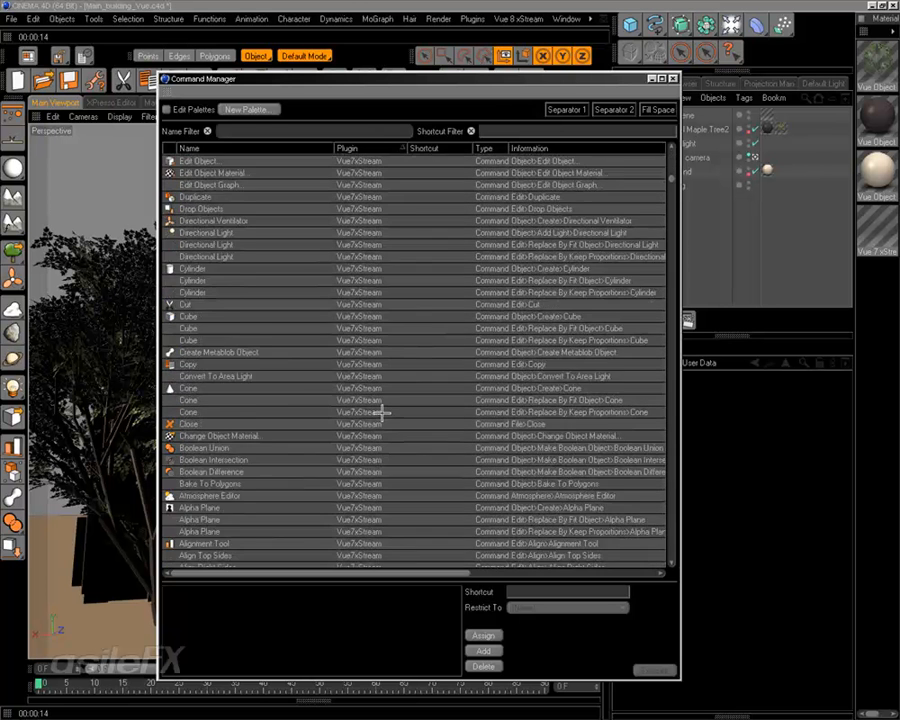
pyautogui.scroll(-15, 380, 412)
pyautogui.scroll(20, 380, 410)
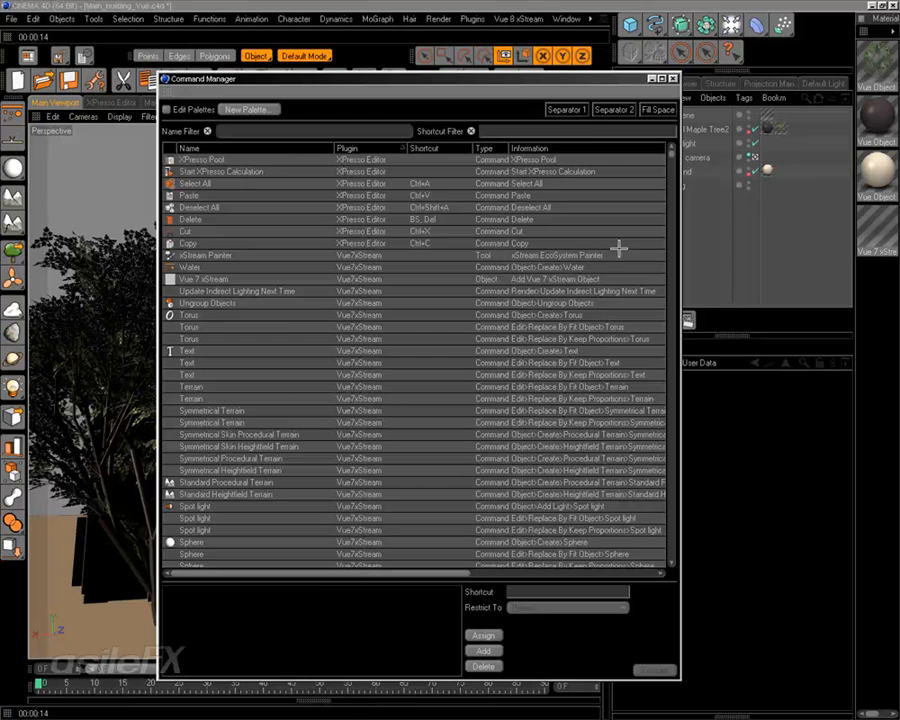
pyautogui.click(673, 78)
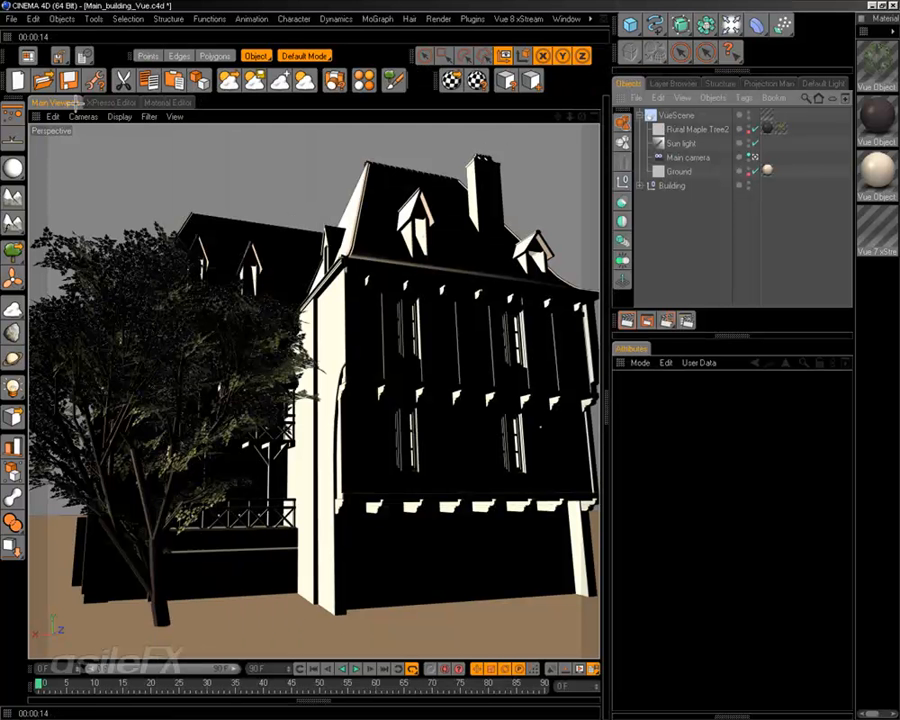
# Open the xStream options and examine the core version settings and the versions that can be force-loaded.
pyautogui.click(97, 82)
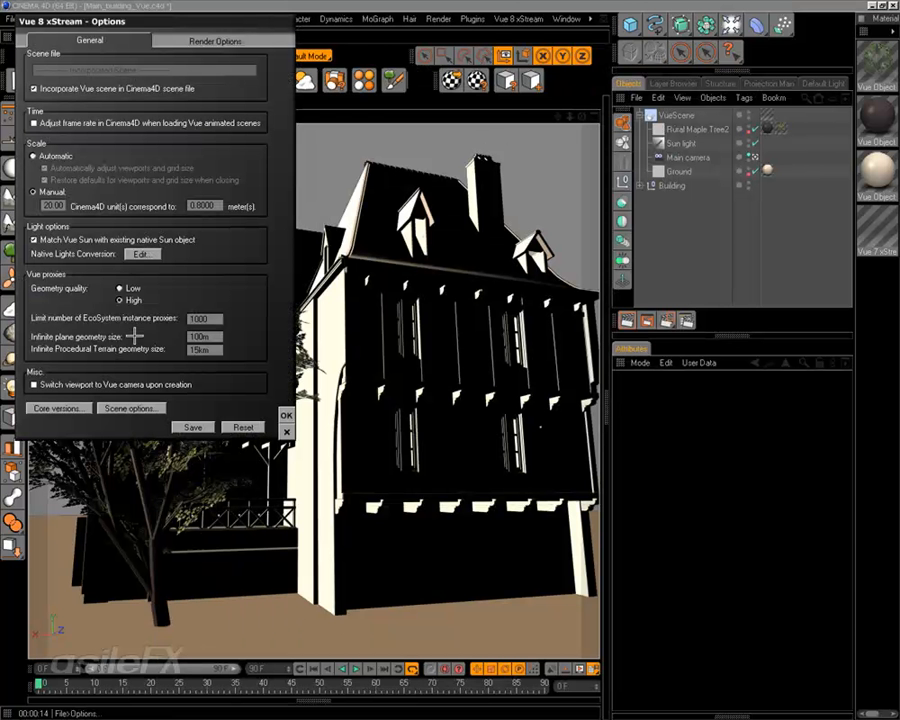
pyautogui.click(57, 409)
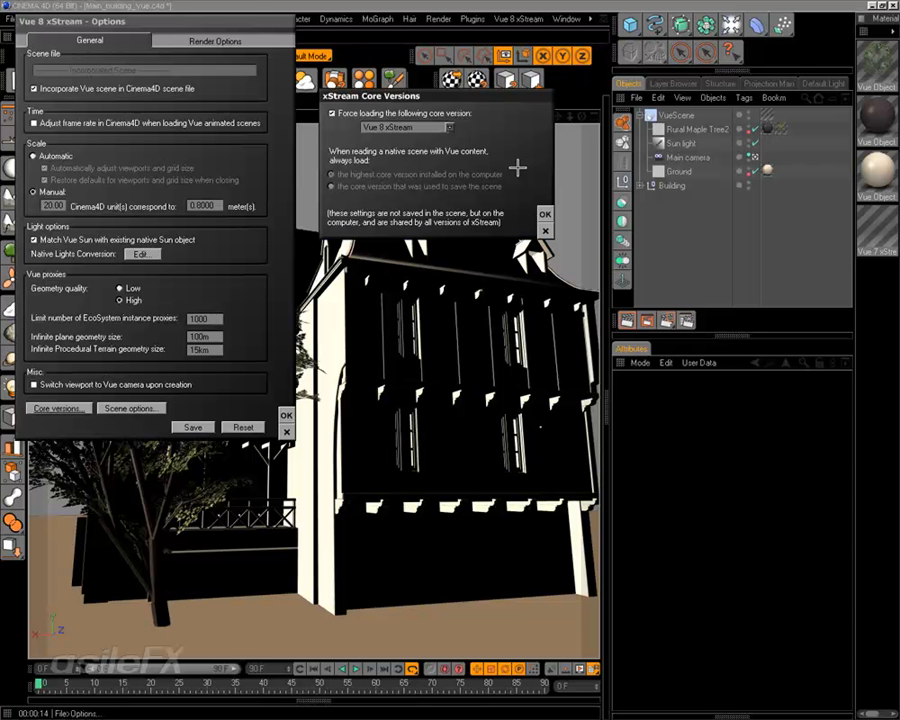
pyautogui.click(442, 127)
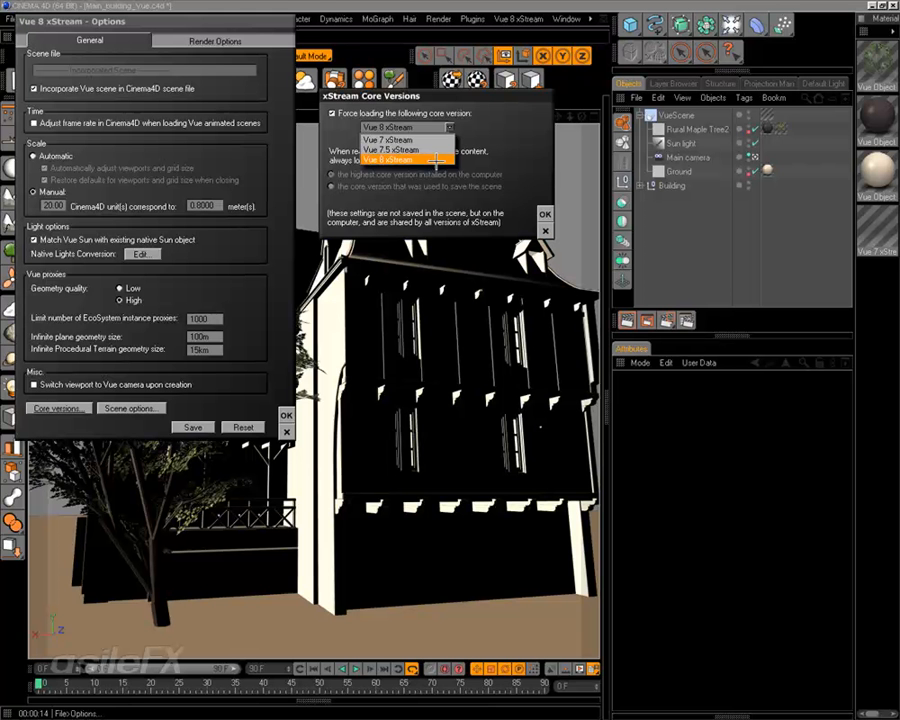
pyautogui.click(524, 177)
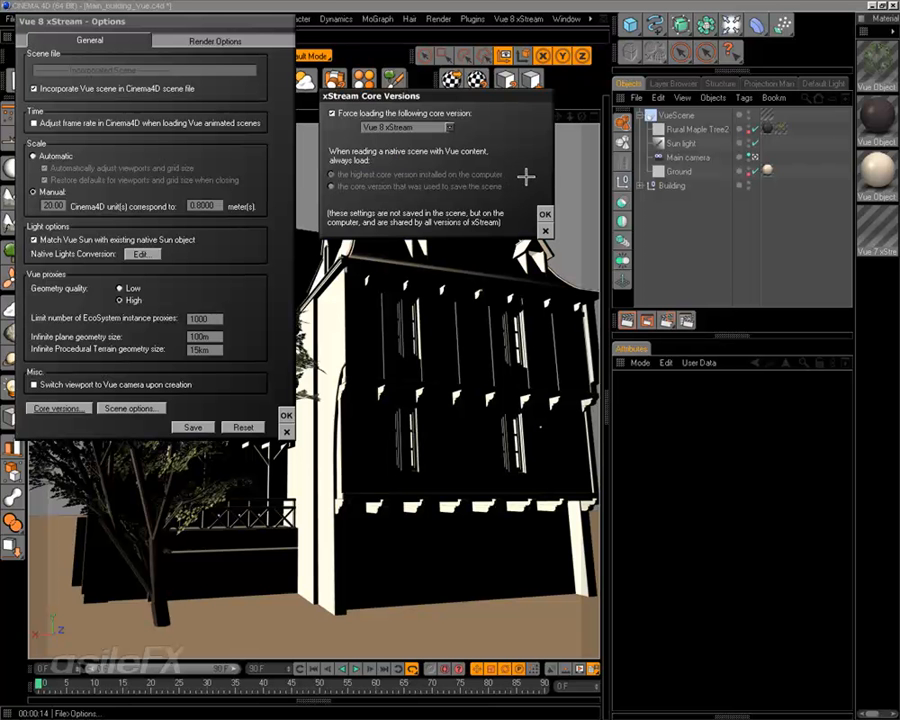
pyautogui.click(545, 229)
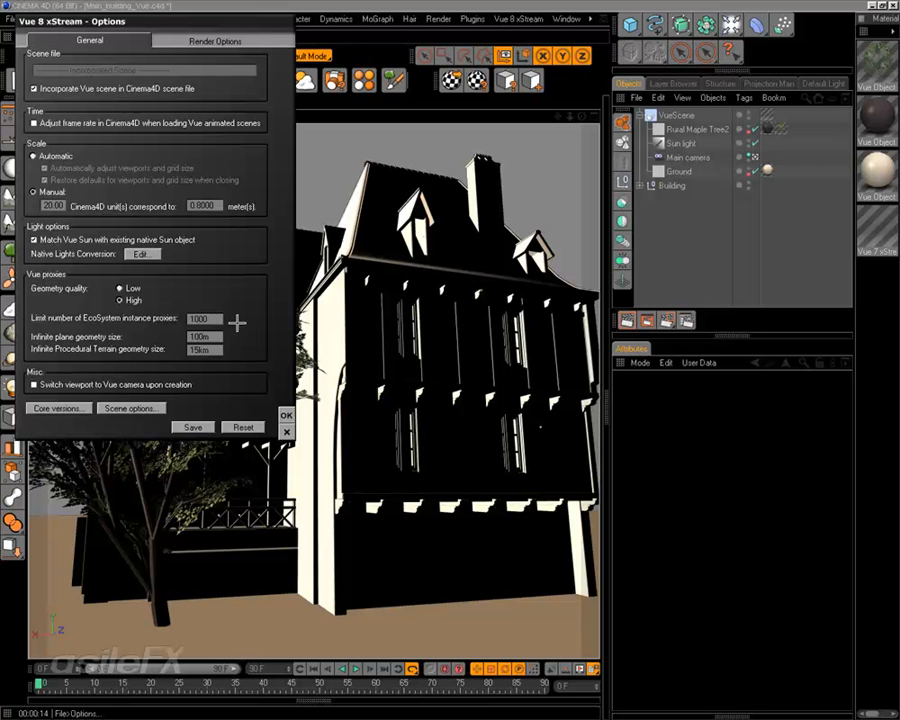
# Examine the infinite procedural terrain geometry size and the Vue scene options for spherical scenes and sea level.
pyautogui.doubleClick(208, 349)
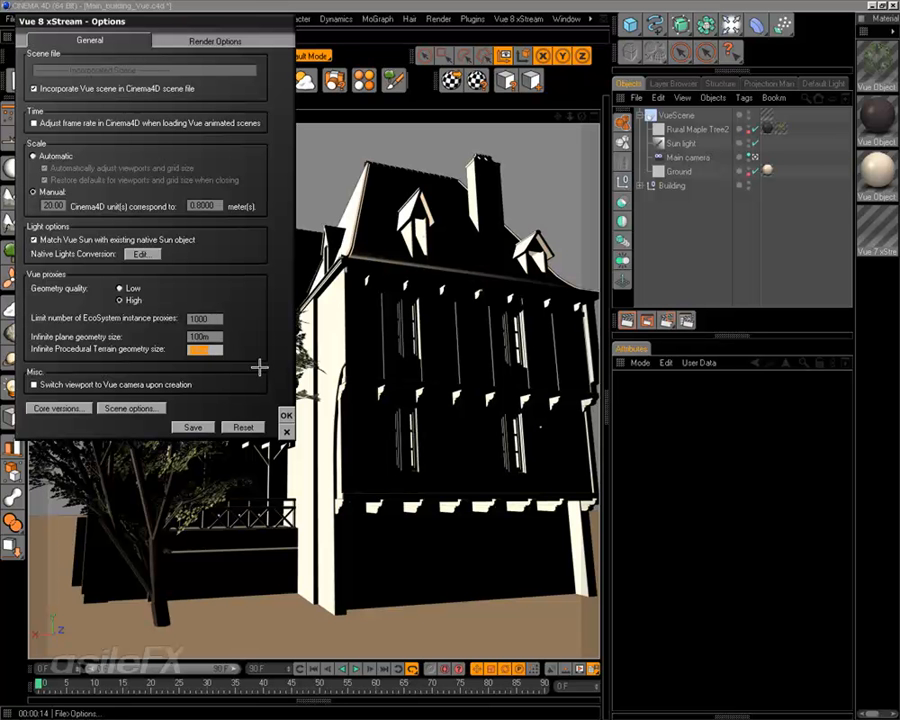
pyautogui.click(223, 350)
pyautogui.click(130, 408)
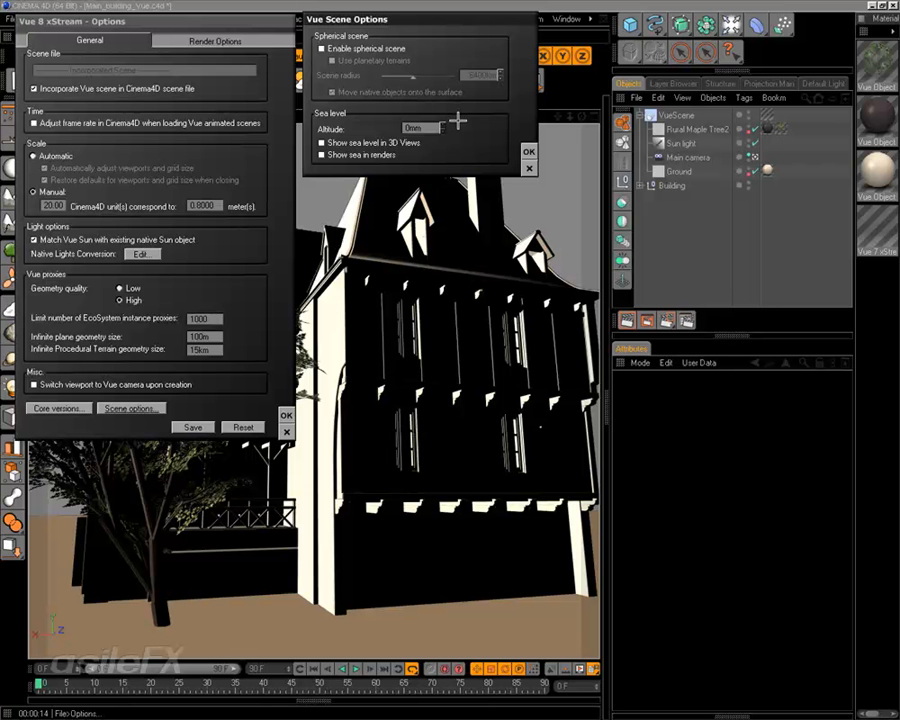
pyautogui.click(528, 170)
# Set Scale Vue FG to 10 in the xStream render options and render the active view.
pyautogui.click(204, 42)
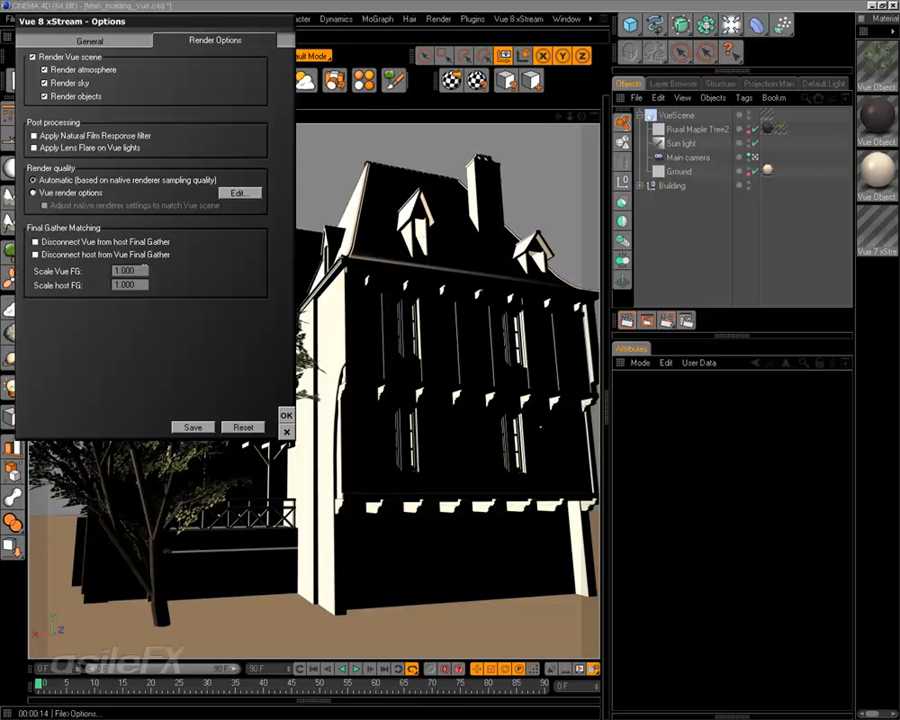
pyautogui.doubleClick(140, 272)
pyautogui.write('10')
pyautogui.click(286, 414)
pyautogui.click(624, 319)
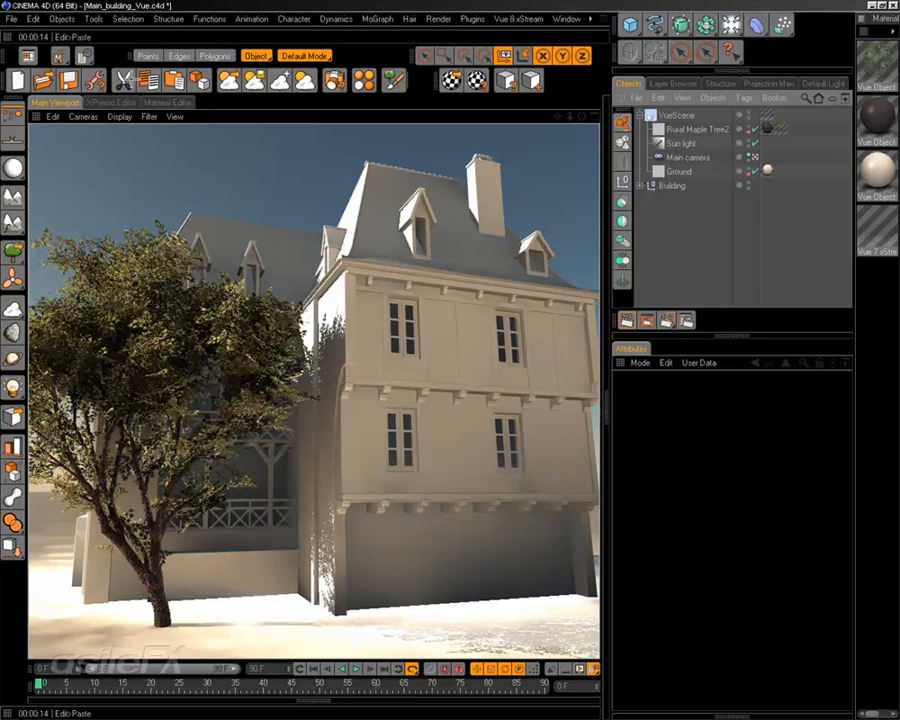
# Set Scale Vue FG to 1 and Scale host FG to 10, and render the active view.
pyautogui.click(98, 82)
pyautogui.doubleClick(134, 272)
pyautogui.write('5')
pyautogui.doubleClick(138, 272)
pyautogui.doubleClick(140, 284)
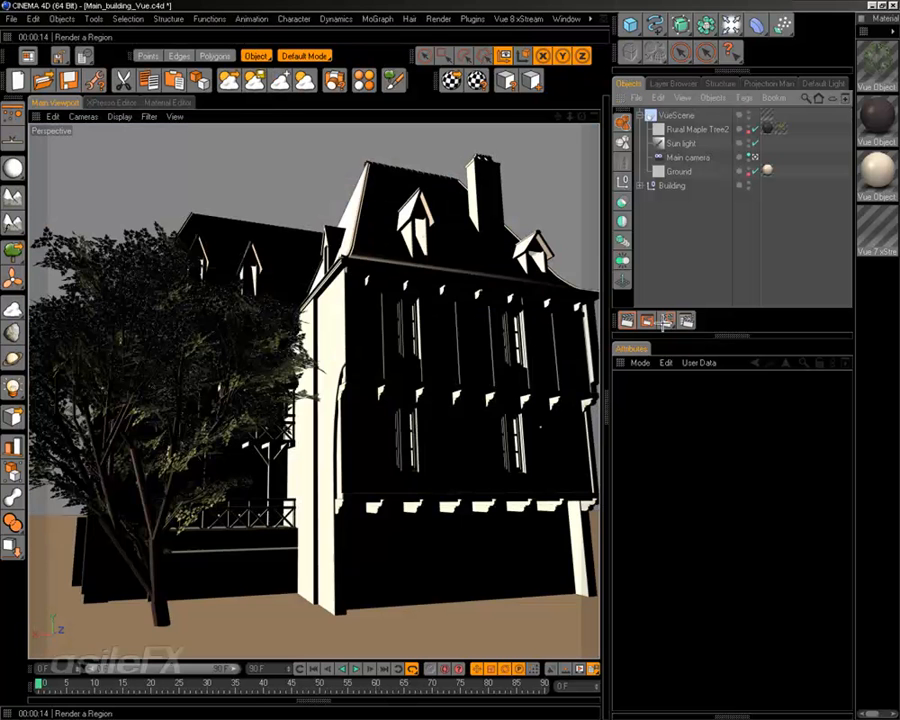
pyautogui.click(624, 319)
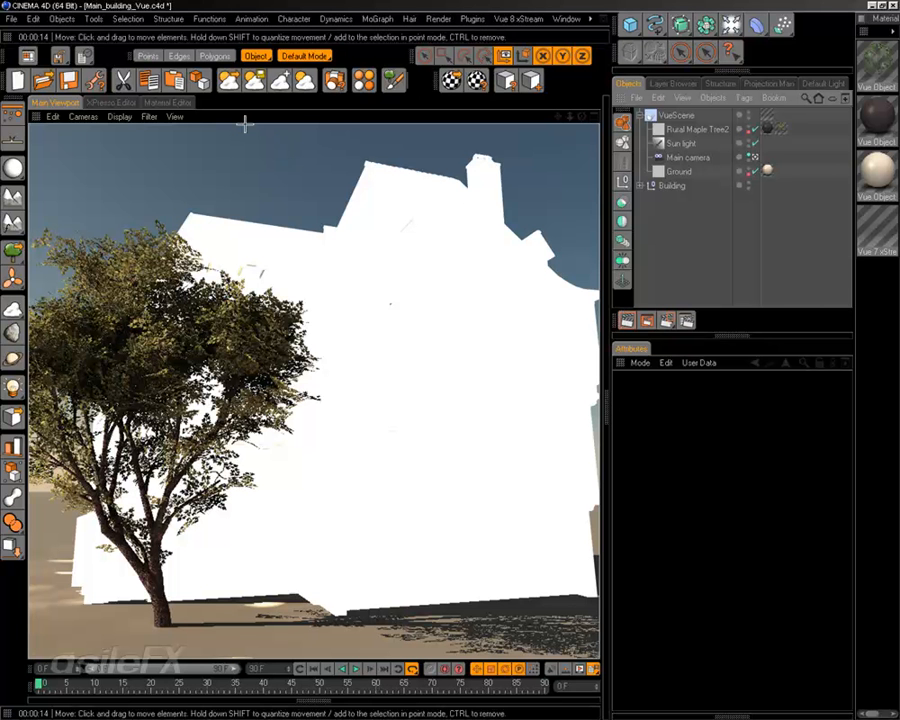
# Set Scale host FG to 2 in the xStream render options and render the active view.
pyautogui.click(98, 79)
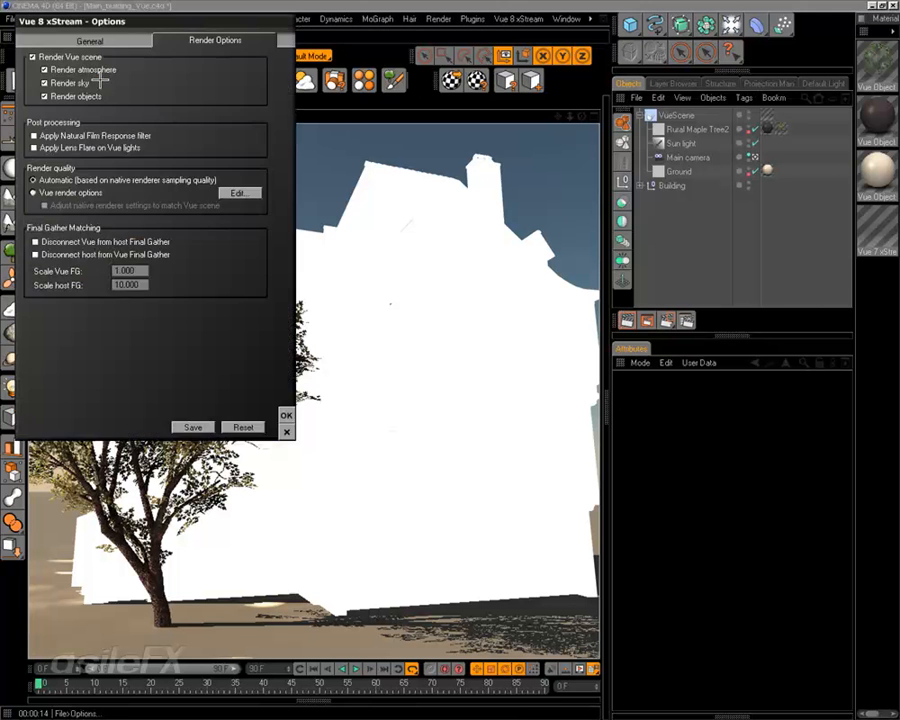
pyautogui.click(111, 44)
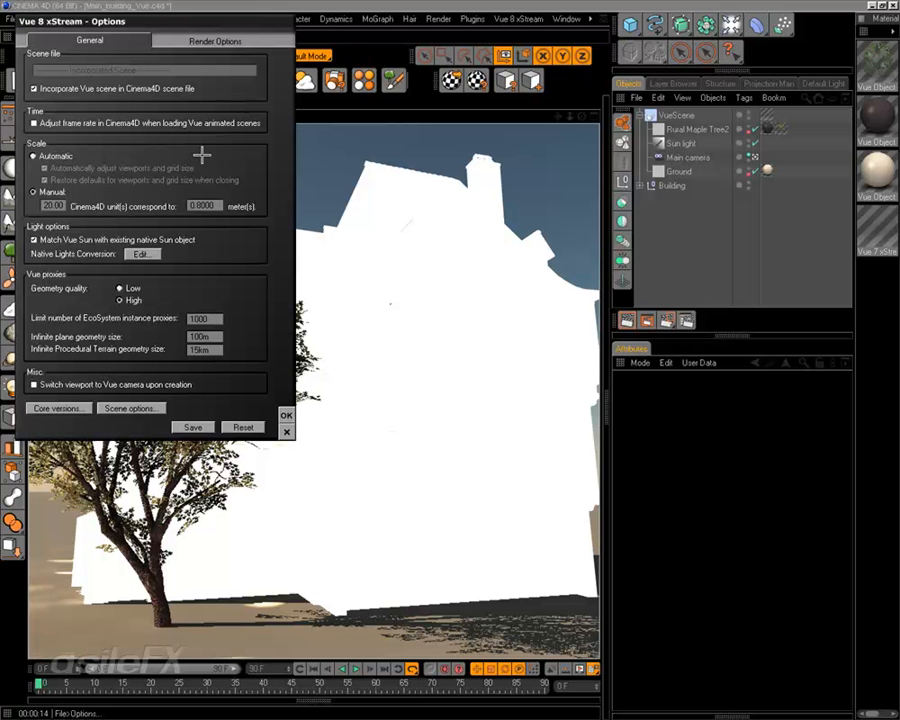
pyautogui.click(160, 39)
pyautogui.doubleClick(130, 285)
pyautogui.write('2')
pyautogui.click(287, 414)
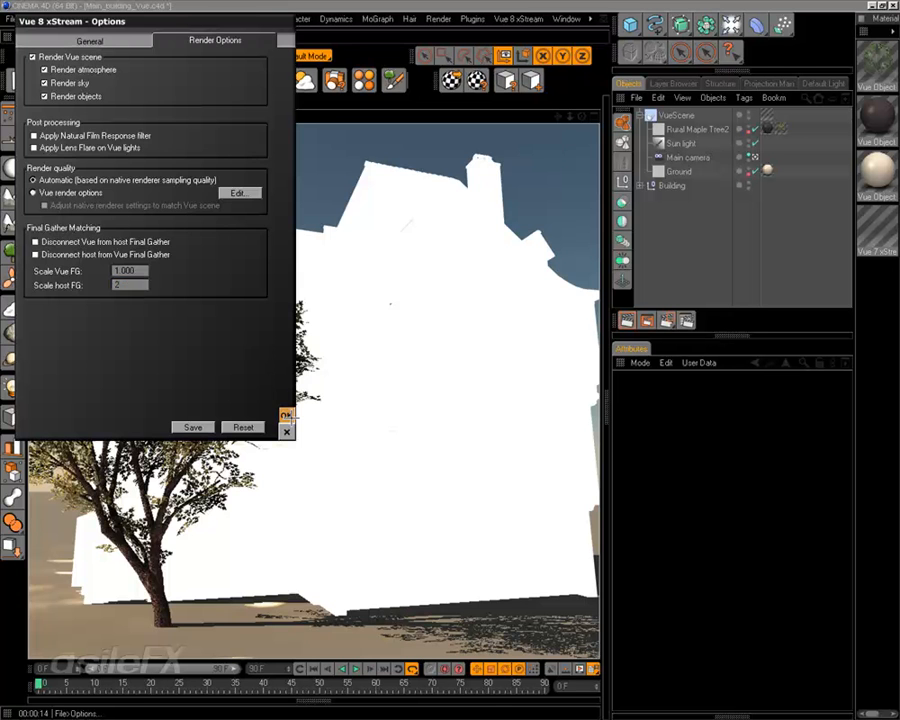
pyautogui.click(629, 321)
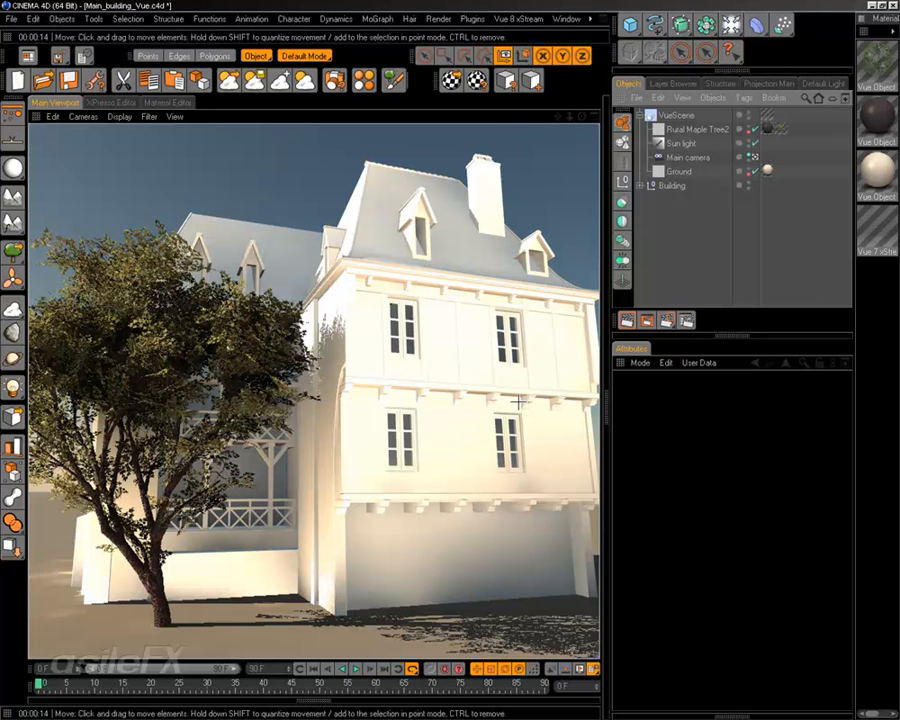
# Set Scale host FG to 0.2 in the xStream render options and render the active view.
pyautogui.click(96, 81)
pyautogui.doubleClick(145, 285)
pyautogui.write('1')
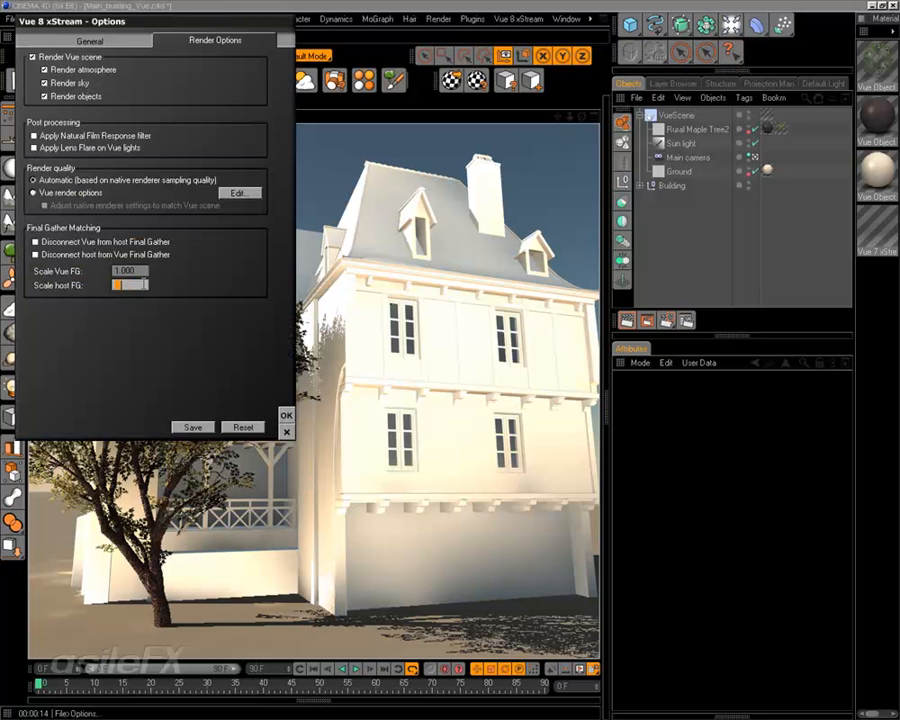
pyautogui.click(286, 413)
pyautogui.hotkey('ctrl', 'r')
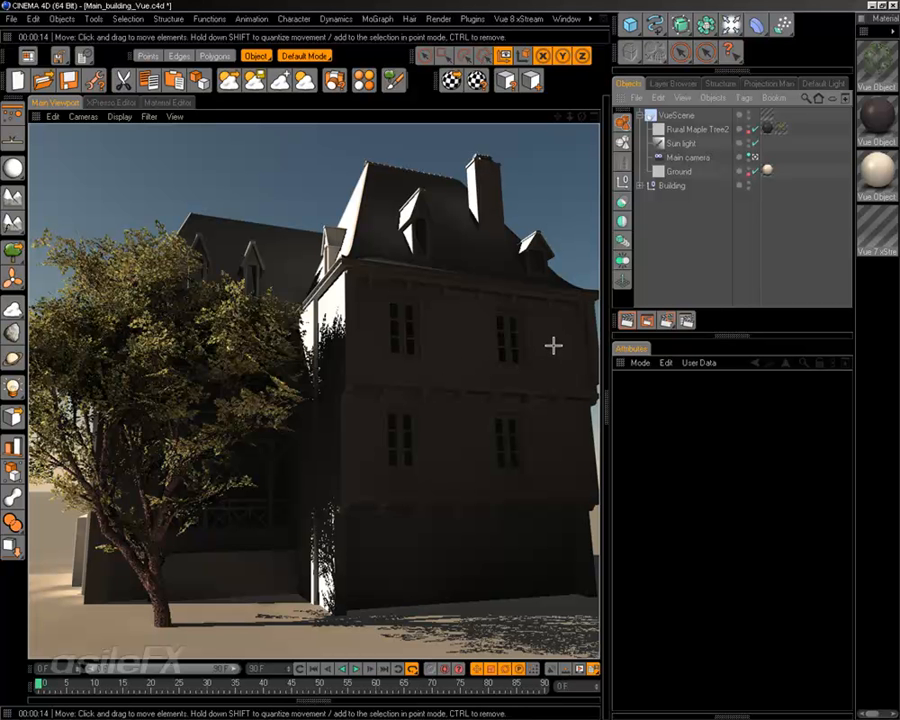
# Set Scale host FG to 1, disconnect Vue from the host Final Gather, and render the active view.
pyautogui.click(96, 81)
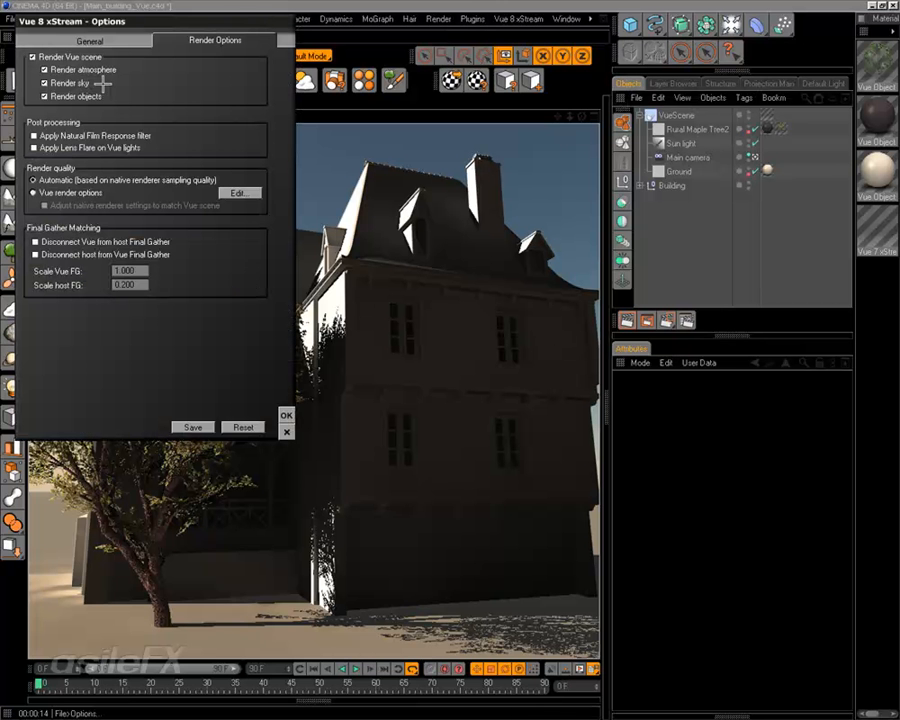
pyautogui.click(150, 242)
pyautogui.click(286, 415)
pyautogui.click(27, 56)
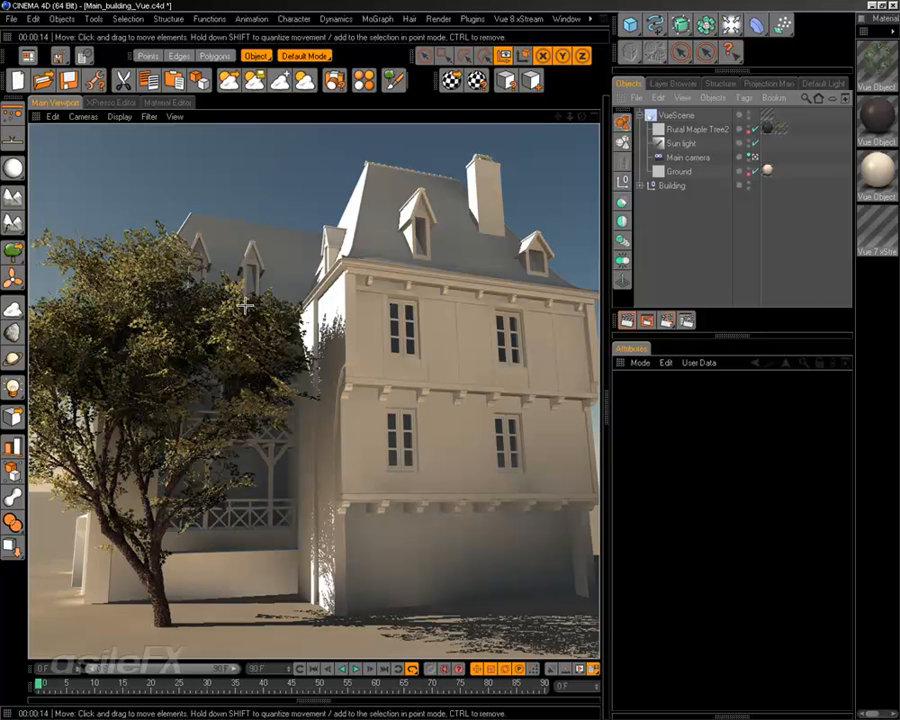
# Reconnect Vue to the host Final Gather, disconnect the host from Vue Final Gather instead, and render the active view.
pyautogui.click(97, 88)
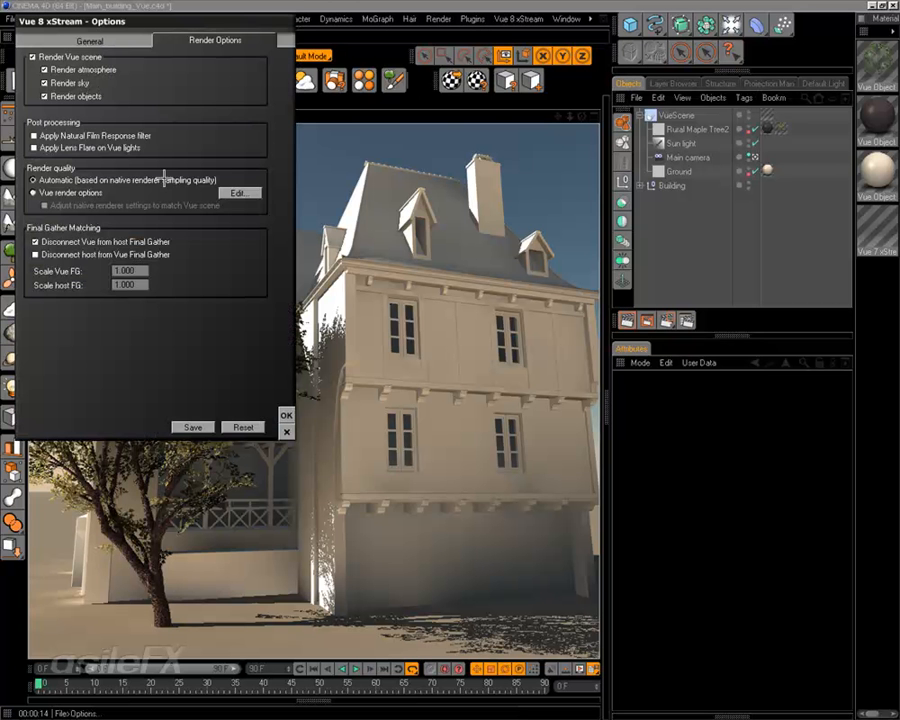
pyautogui.click(286, 414)
pyautogui.click(624, 319)
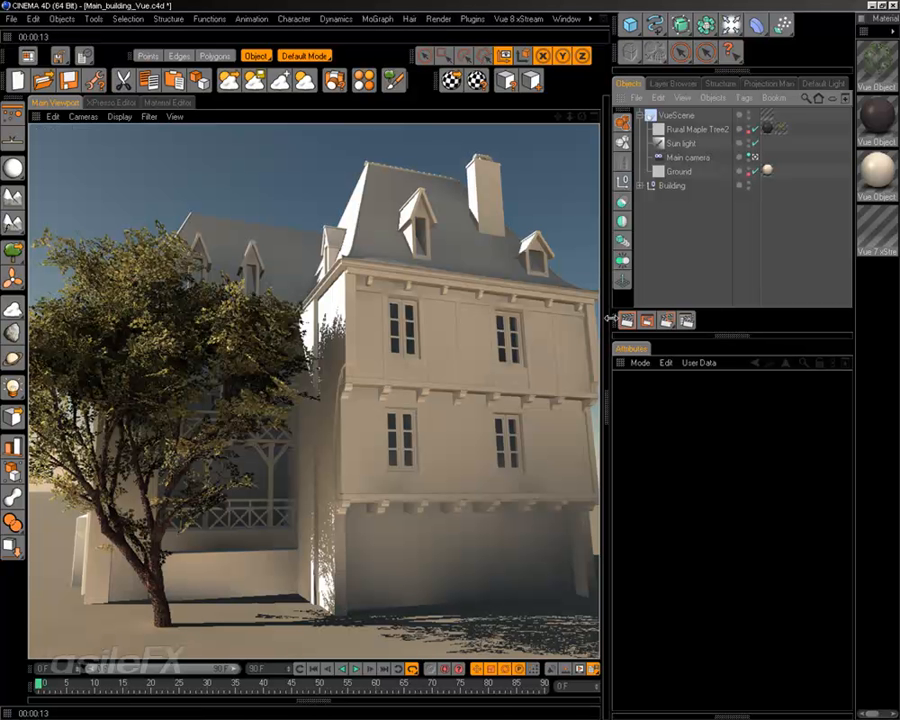
pyautogui.click(656, 231)
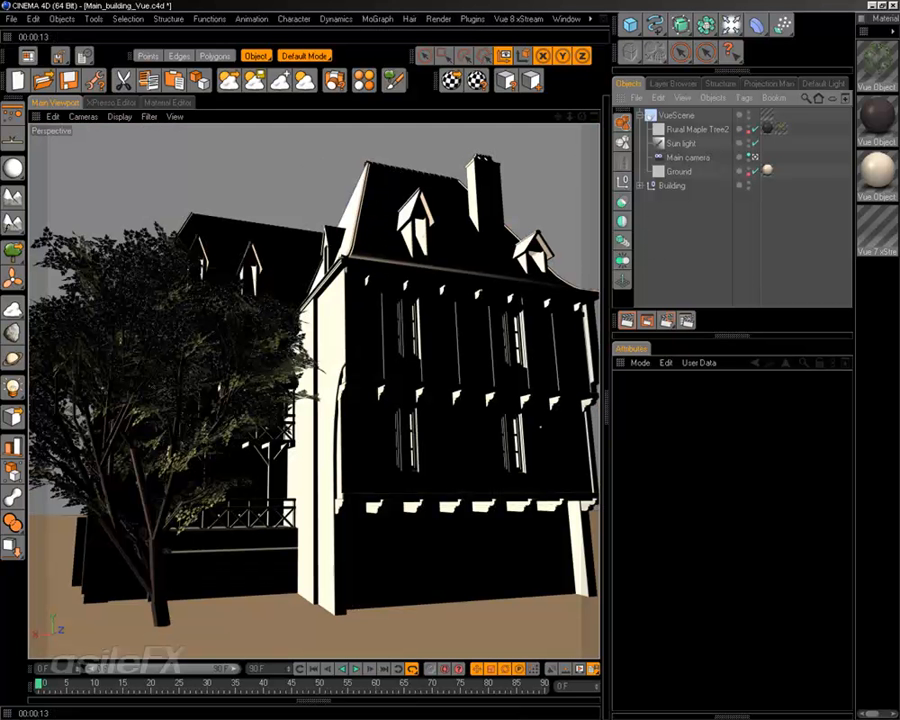
# Turn off the disconnection of the host from Vue Final Gather in the xStream render options.
pyautogui.click(97, 80)
pyautogui.click(152, 254)
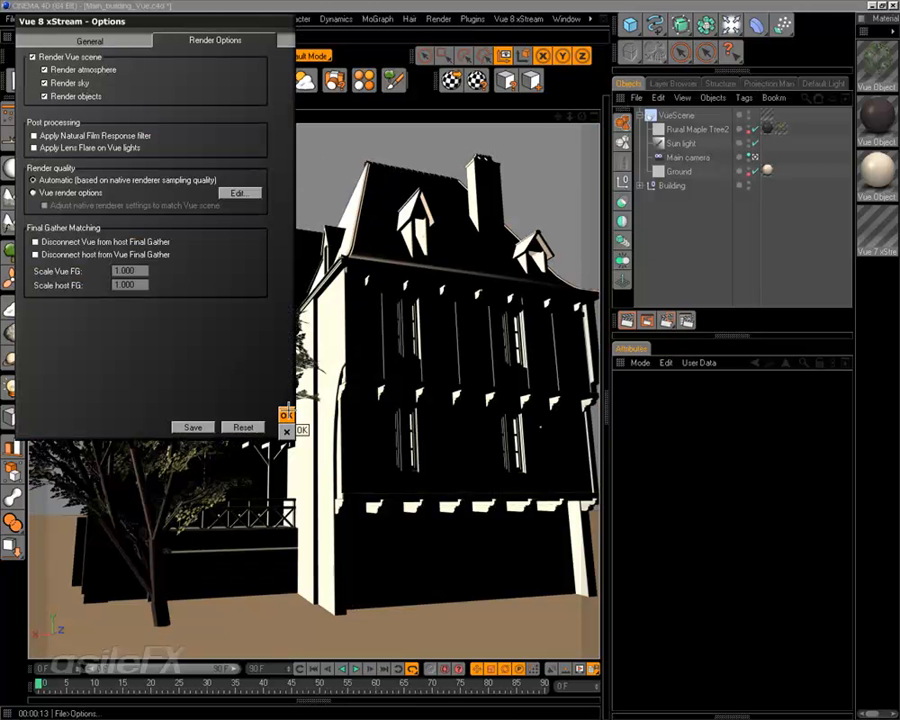
pyautogui.click(288, 412)
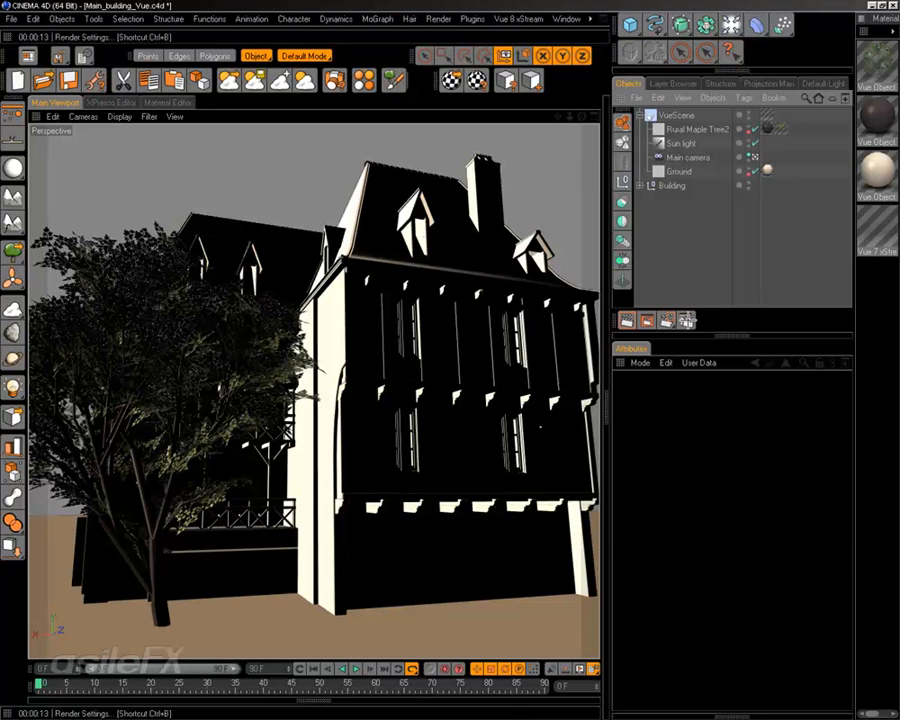
# Render the active view with Global Illumination disabled in the render settings, and re-enable Global Illumination.
pyautogui.click(688, 320)
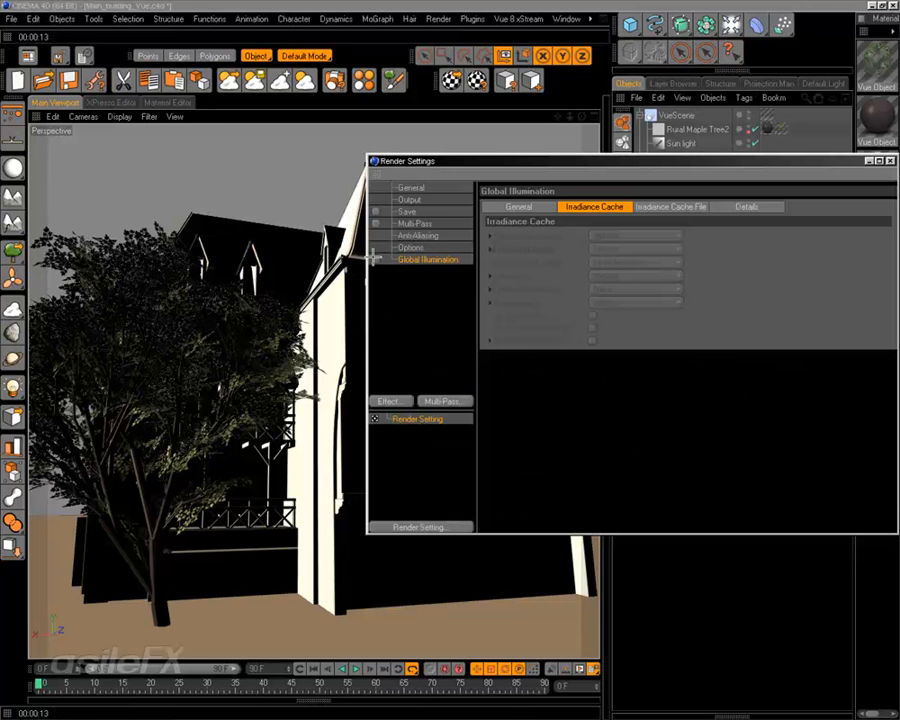
pyautogui.click(890, 161)
pyautogui.click(629, 320)
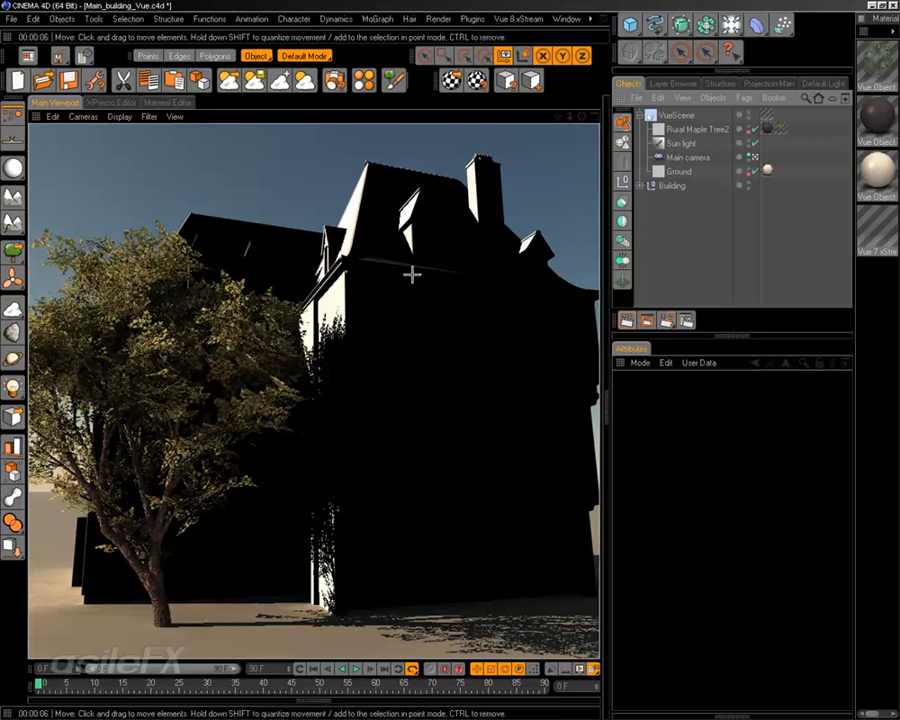
pyautogui.click(657, 286)
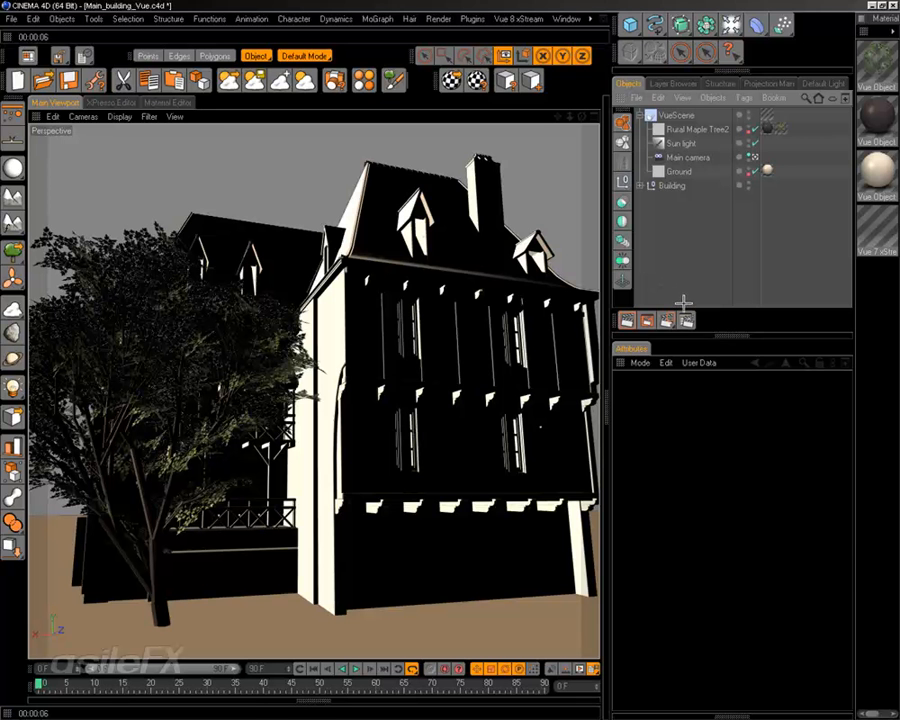
pyautogui.click(687, 319)
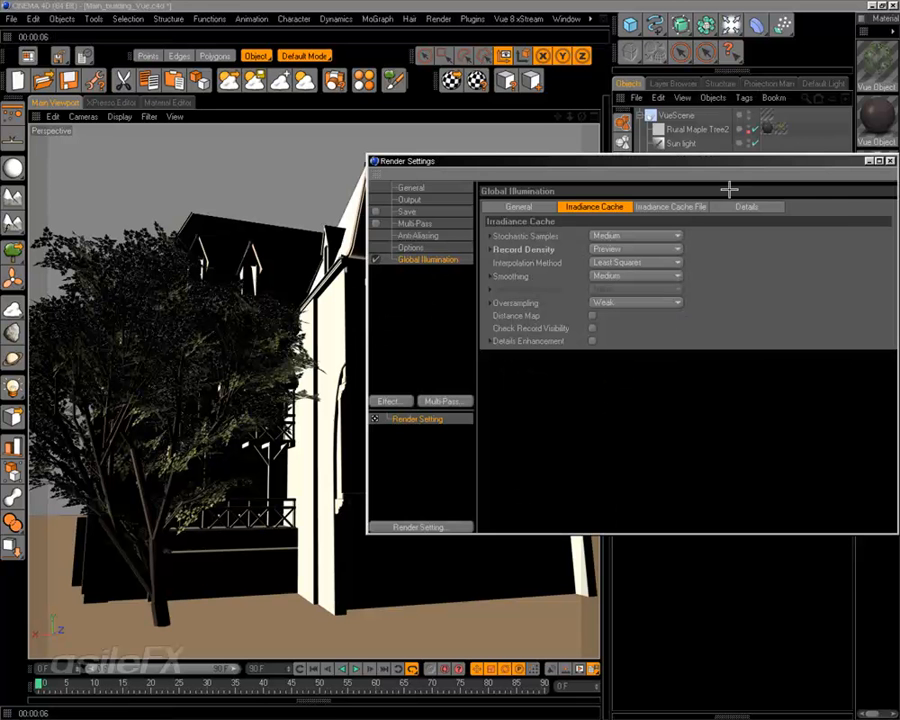
pyautogui.click(748, 288)
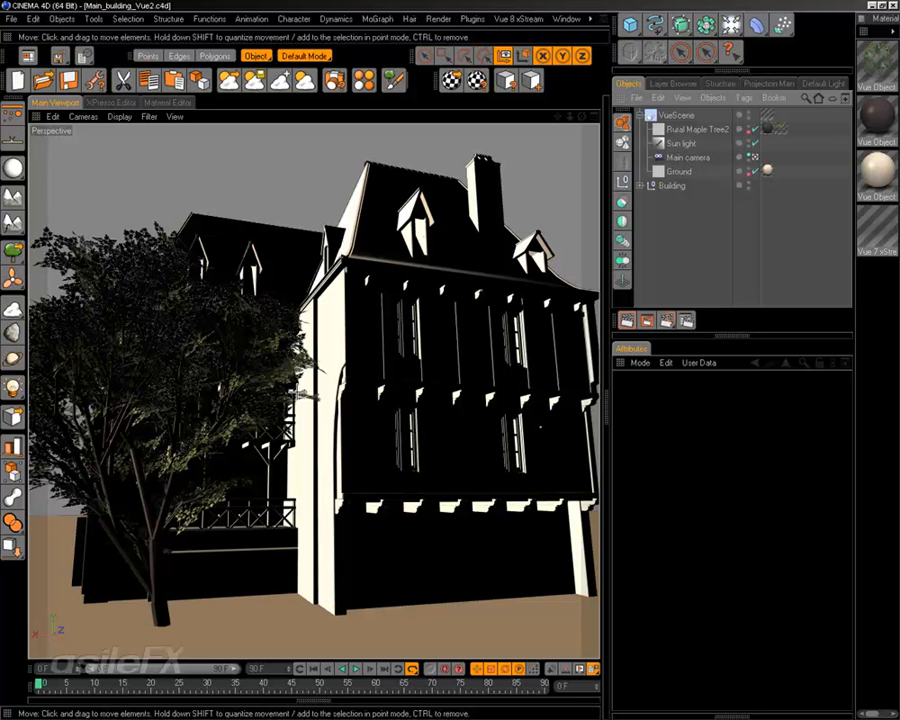
# Look through the Vue 8 xStream command categories and the editing commands, including Paint EcoSystem.
pyautogui.click(452, 19)
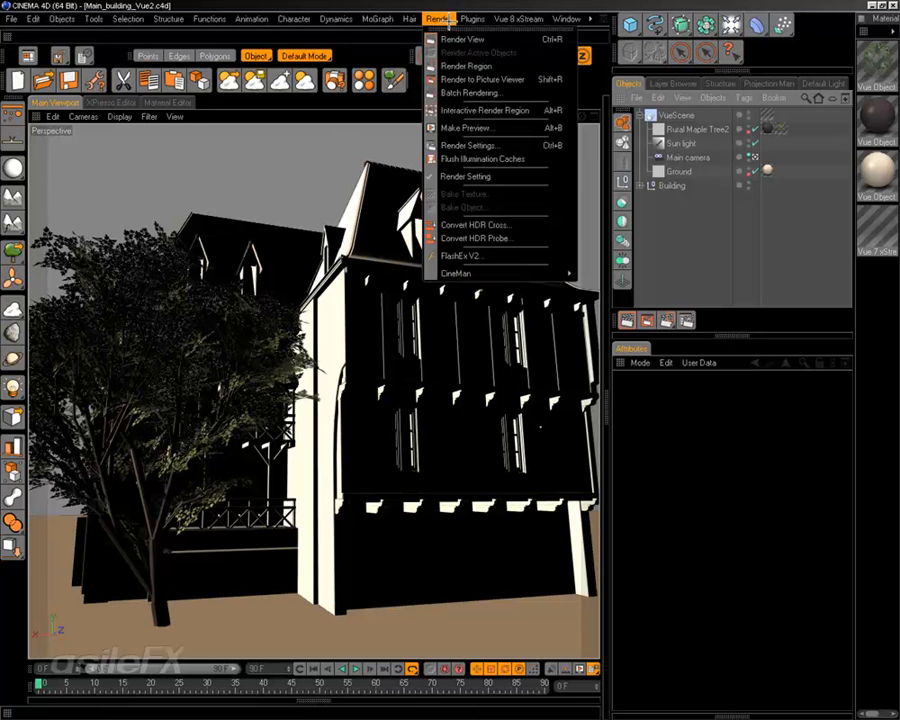
pyautogui.moveTo(517, 18)
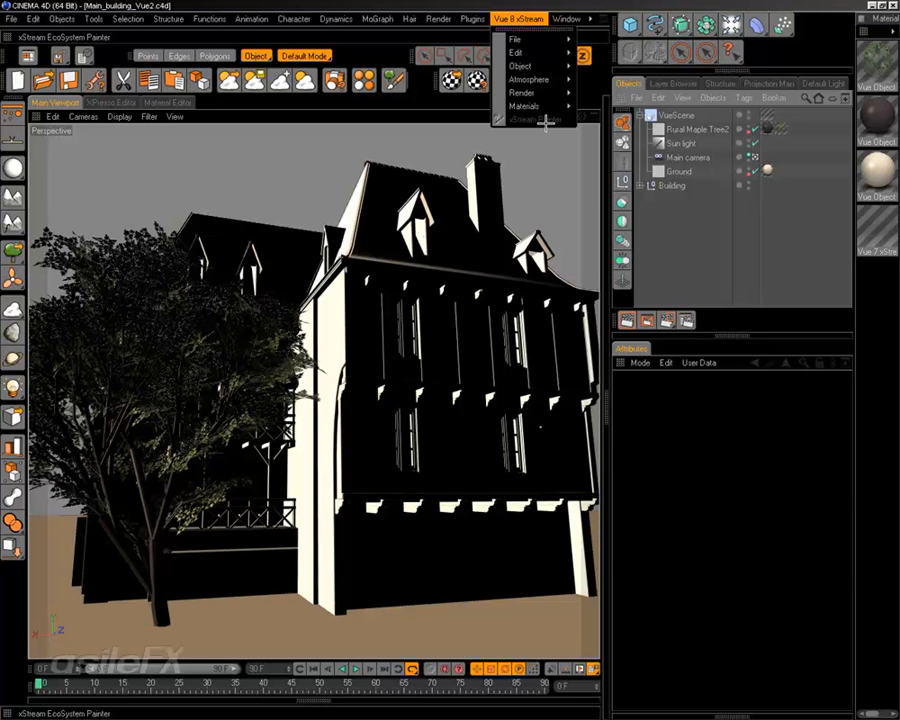
pyautogui.click(529, 5)
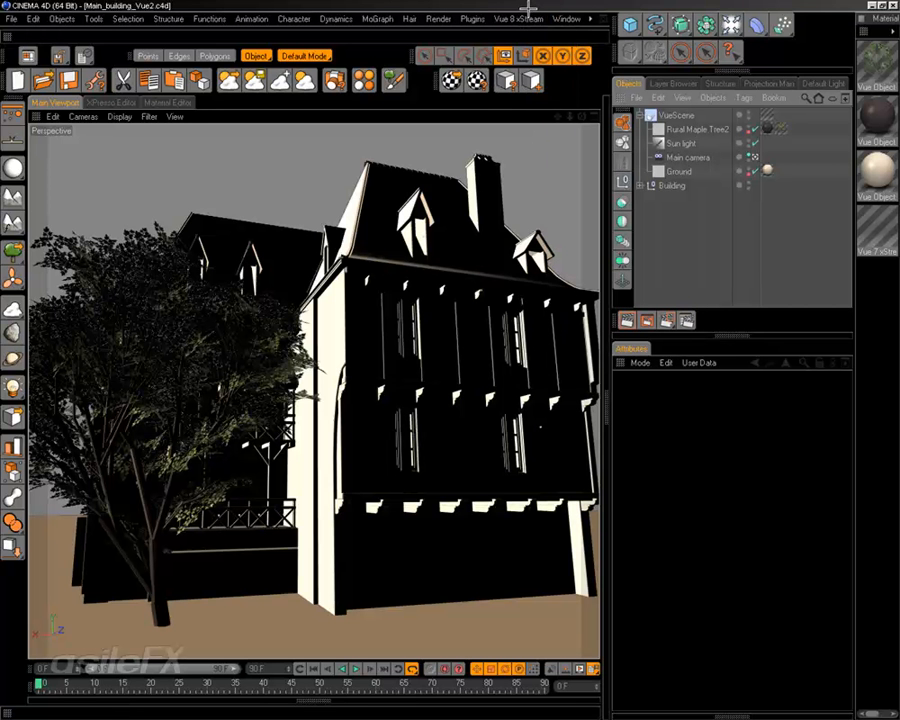
pyautogui.click(522, 19)
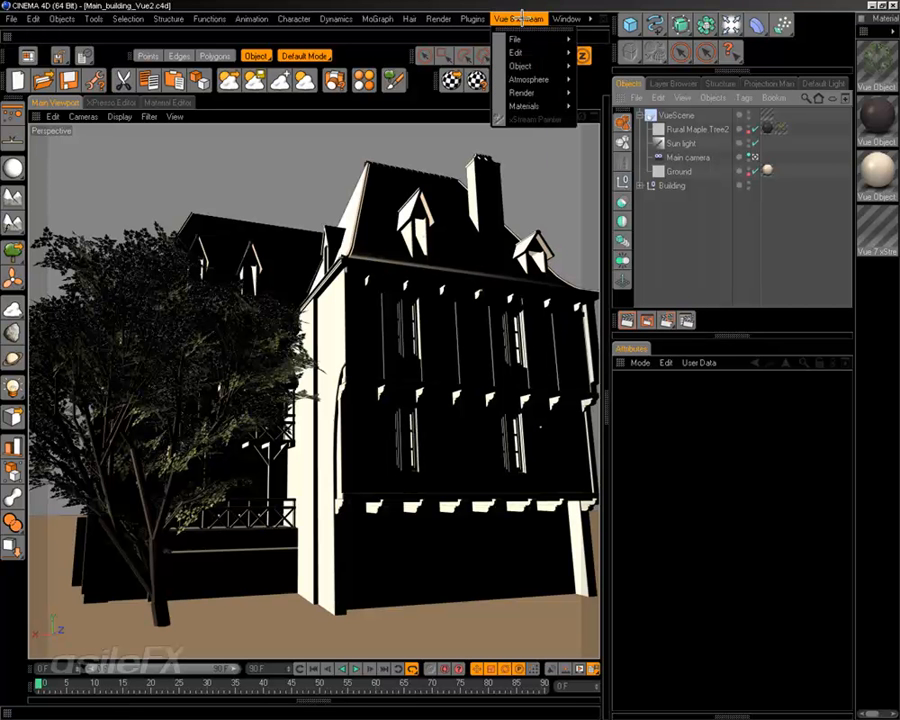
pyautogui.moveTo(540, 38)
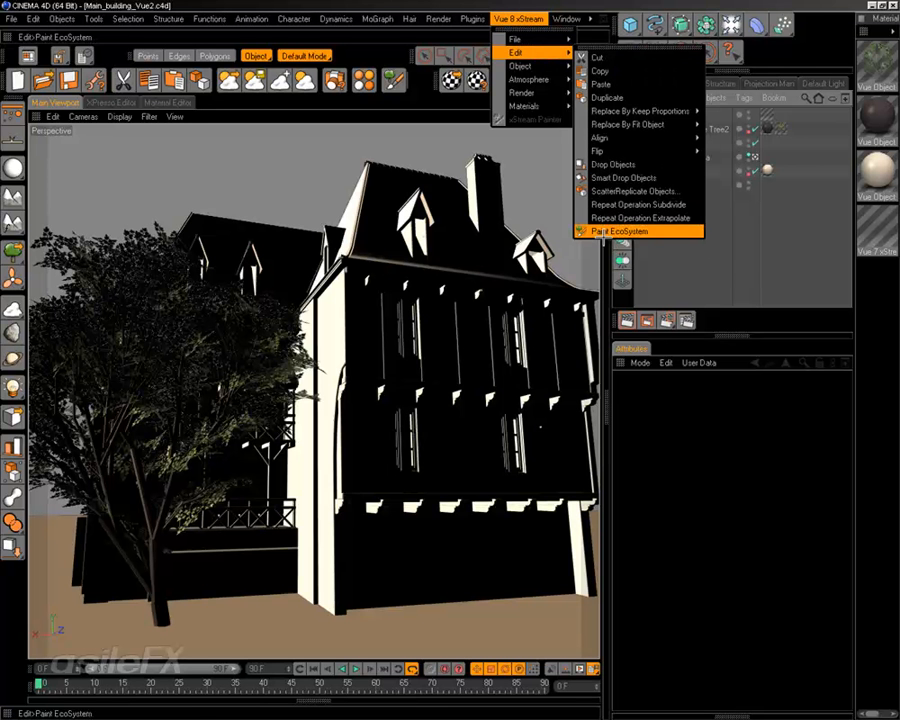
pyautogui.click(378, 5)
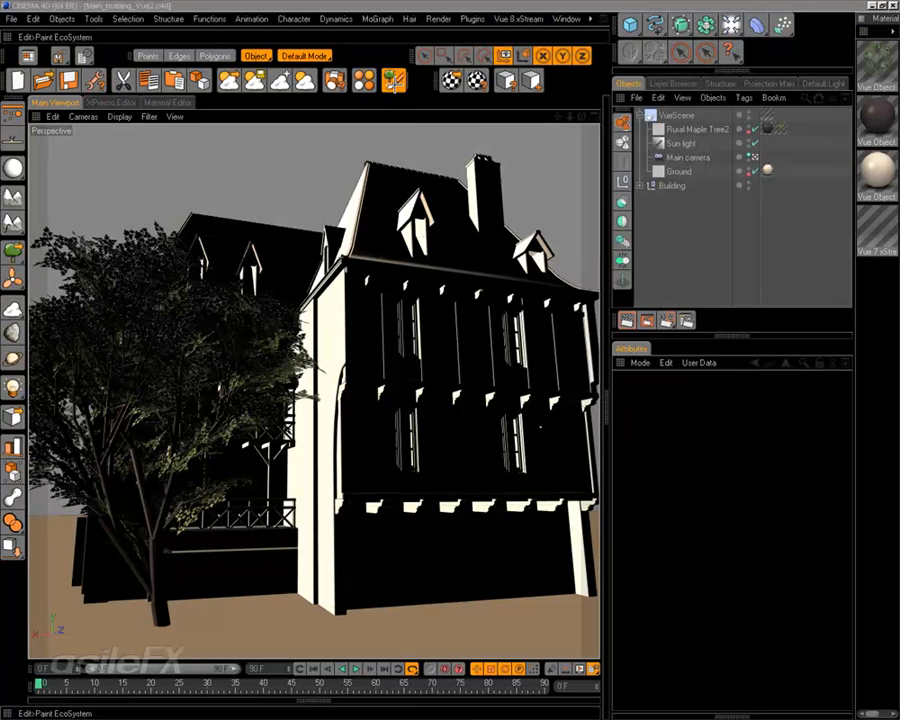
# Open the EcoSystem Painter, place a single test shrub on the ground in front of the building, and clear it.
pyautogui.click(393, 80)
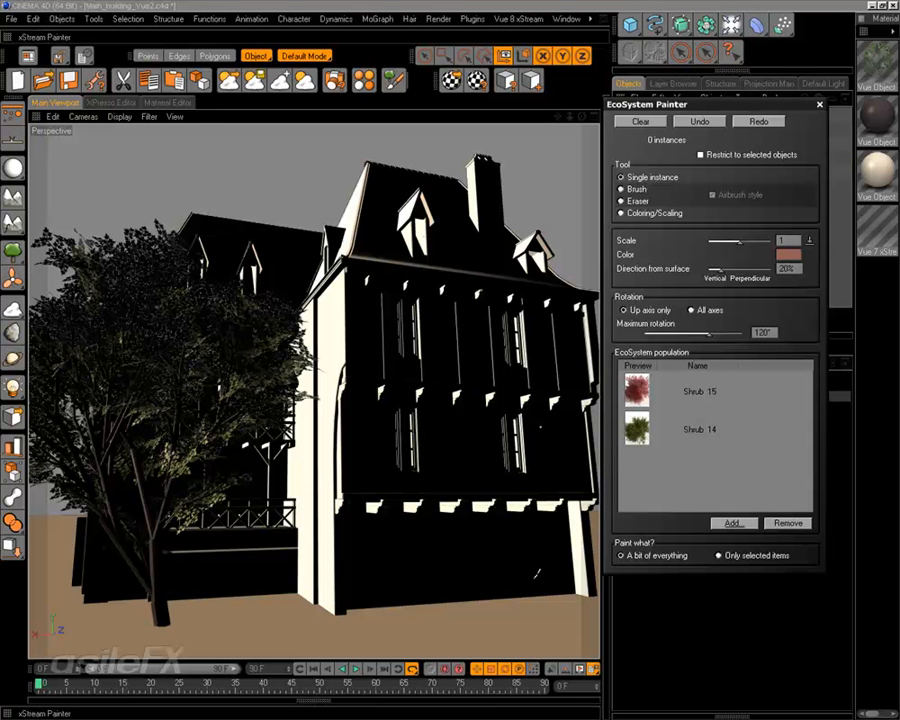
pyautogui.click(493, 604)
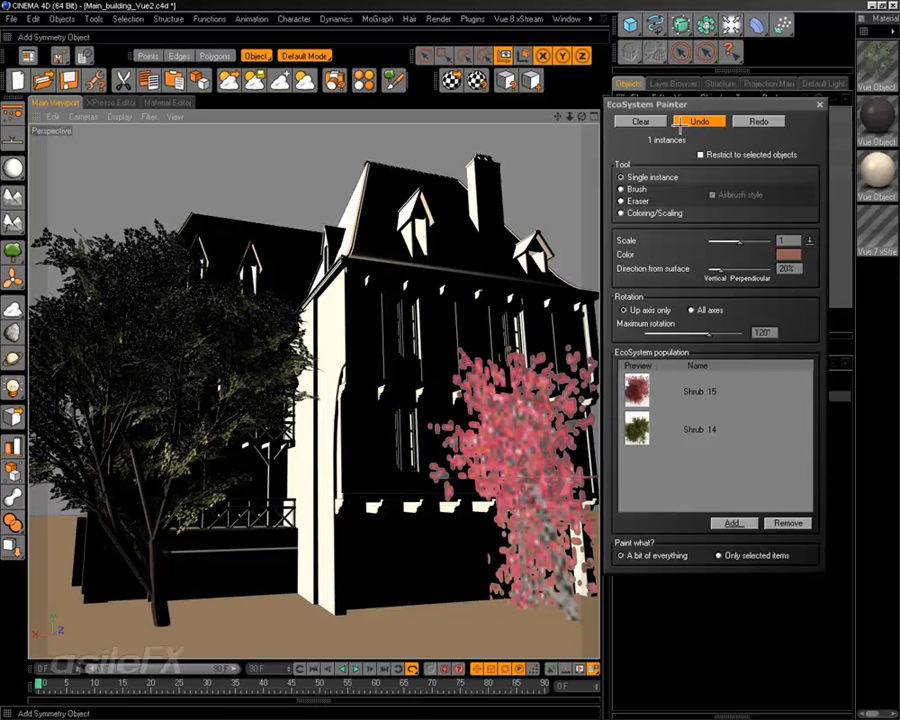
pyautogui.click(640, 121)
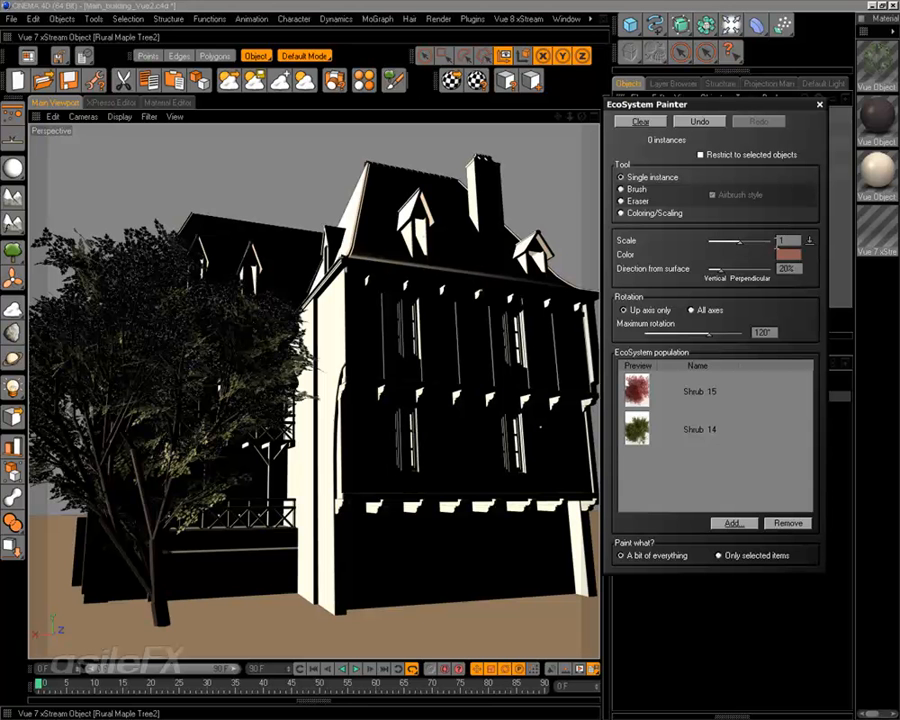
# Set the painter's instance scale to 0.15, test it with a single shrub at the building's base, and clear that instance.
pyautogui.write('0.2')
pyautogui.press('Return')
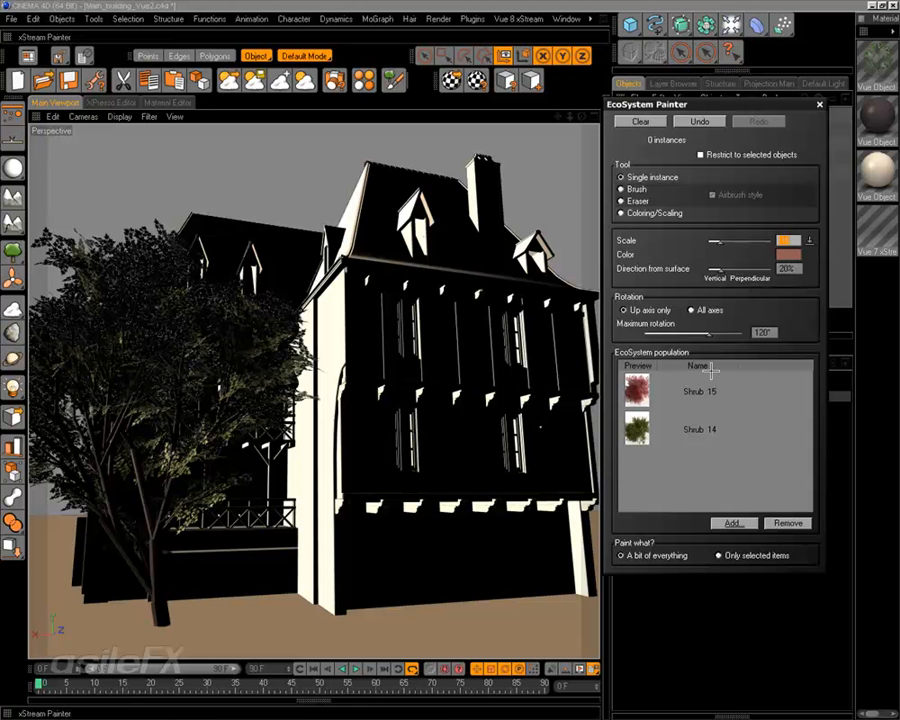
pyautogui.click(391, 611)
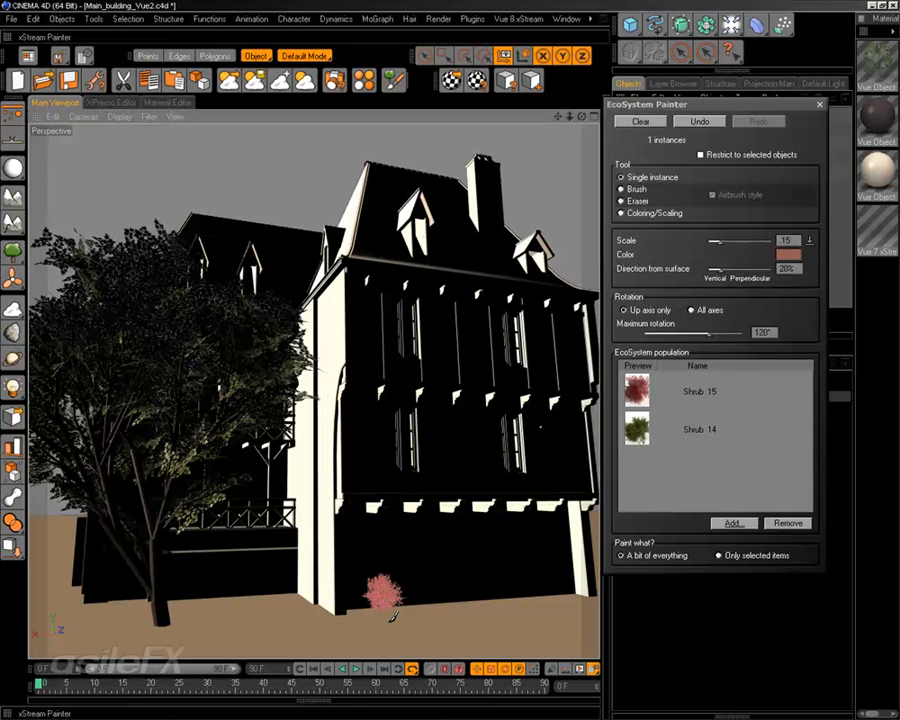
pyautogui.click(641, 121)
# Paint a row of mixed Shrub 15 and Shrub 14 instances along the building's base with the Brush tool, and close the EcoSystem Painter.
pyautogui.click(636, 189)
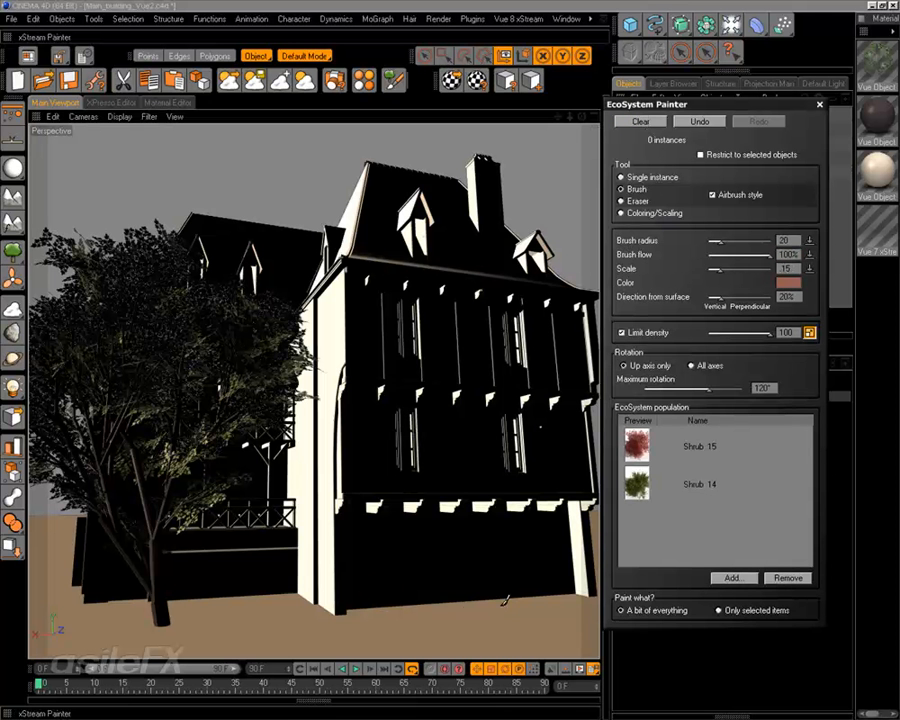
pyautogui.click(383, 608)
pyautogui.moveTo(463, 608)
pyautogui.mouseDown()
pyautogui.moveTo(555, 598)
pyautogui.moveTo(373, 613)
pyautogui.moveTo(250, 575)
pyautogui.moveTo(118, 598)
pyautogui.moveTo(185, 585)
pyautogui.moveTo(410, 621)
pyautogui.moveTo(430, 610)
pyautogui.mouseUp()
pyautogui.moveTo(50, 572)
pyautogui.mouseDown()
pyautogui.moveTo(133, 613)
pyautogui.moveTo(255, 606)
pyautogui.mouseUp()
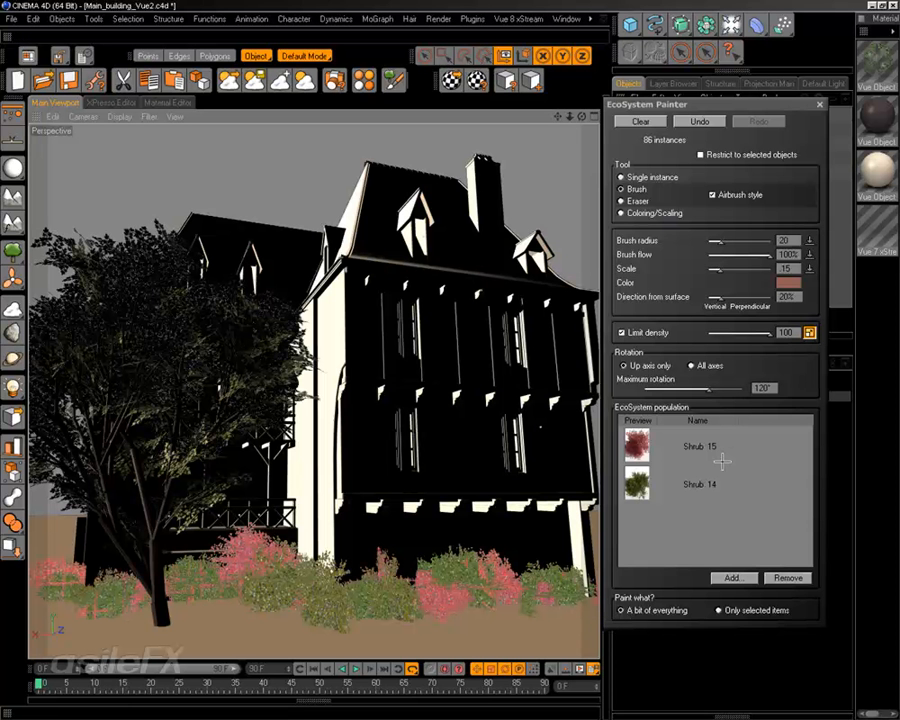
pyautogui.moveTo(578, 600); pyautogui.dragTo(599, 609)
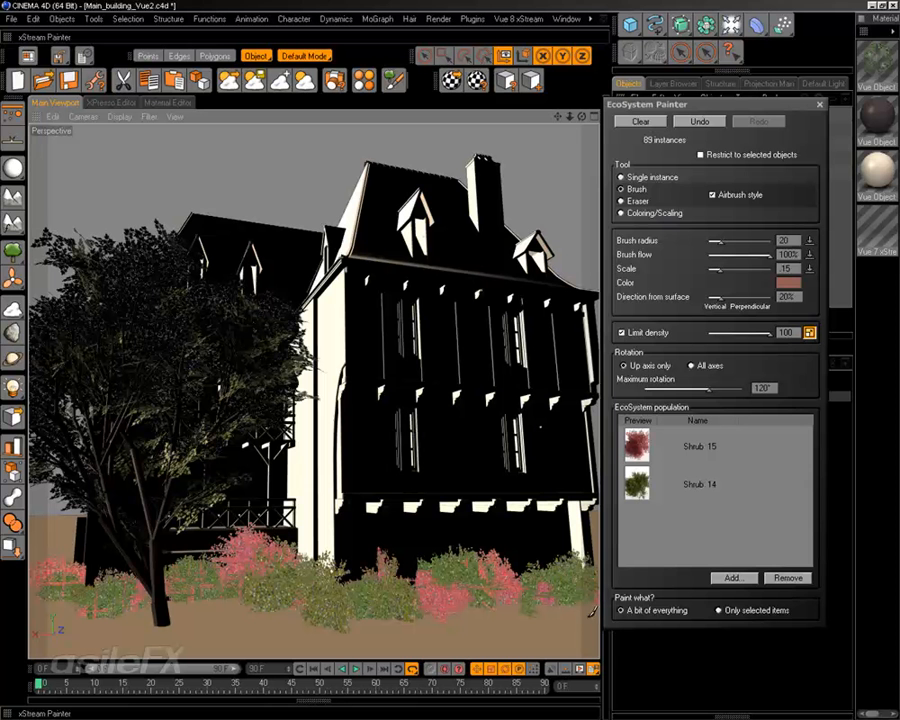
pyautogui.click(560, 583)
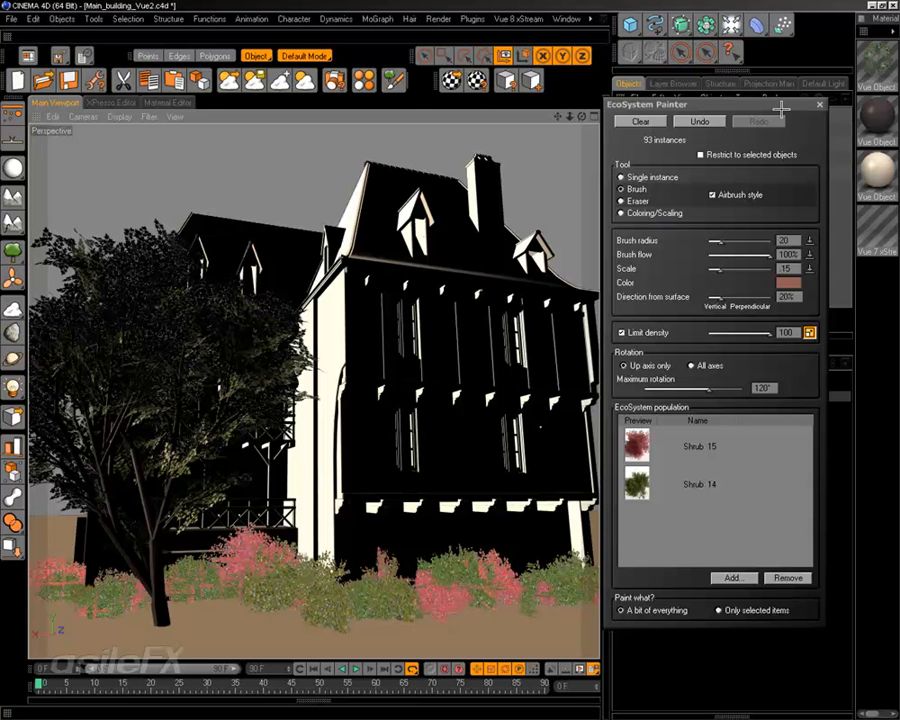
pyautogui.click(819, 104)
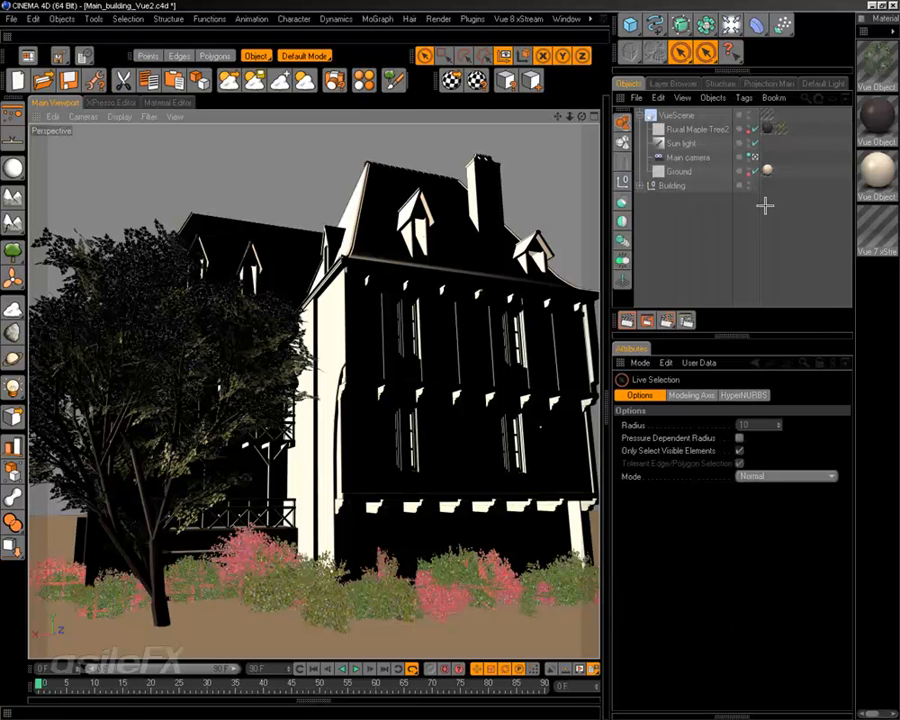
pyautogui.click(518, 18)
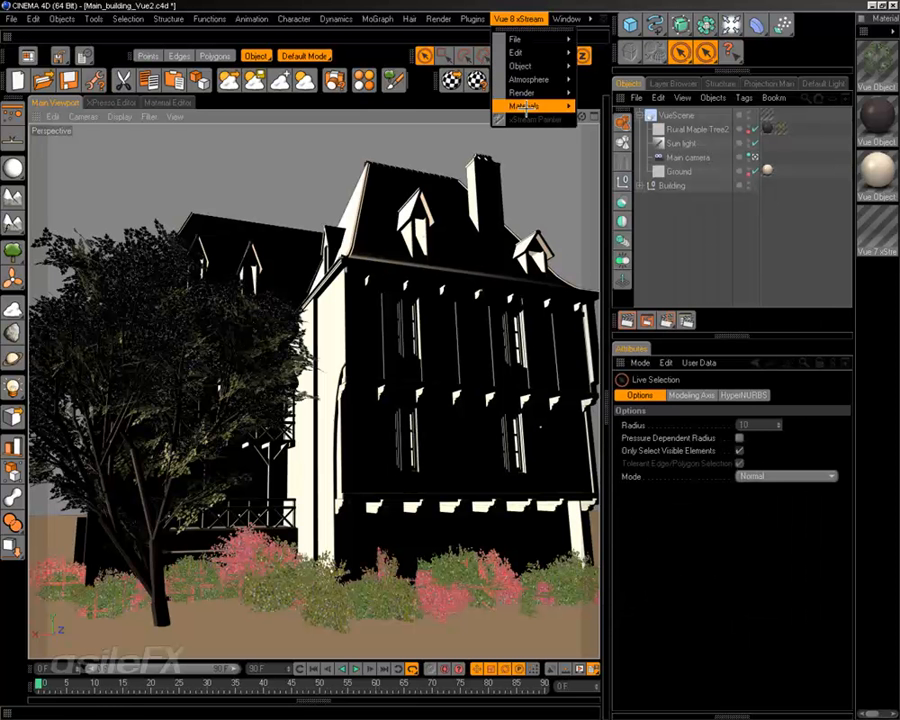
pyautogui.moveTo(540, 50)
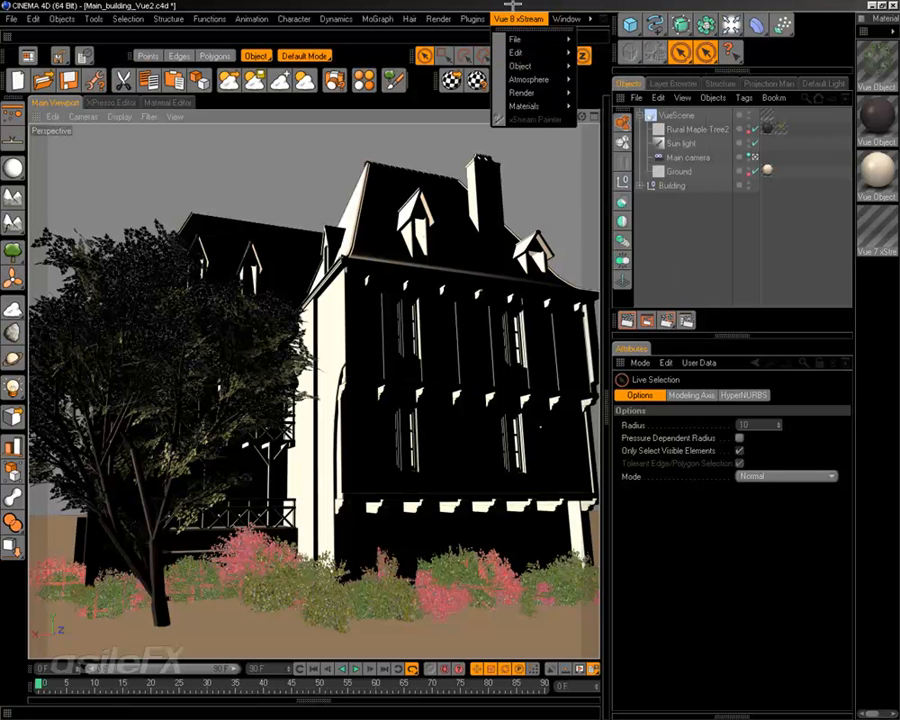
pyautogui.click(509, 6)
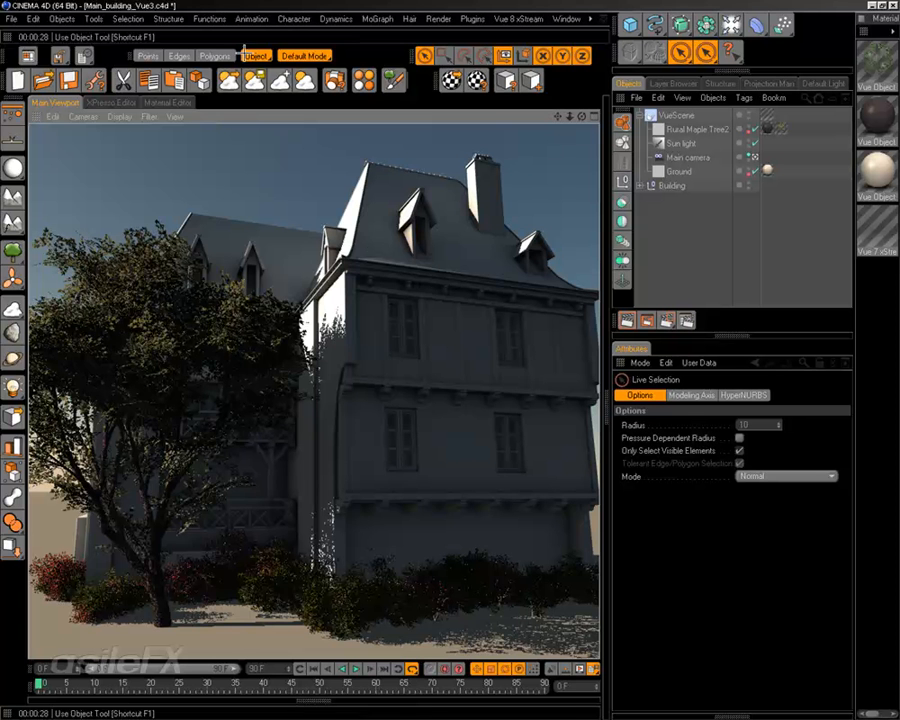
# Set the atmosphere's lighting model to Global radiosity and shift its light balance slightly toward sunlight.
pyautogui.click(281, 82)
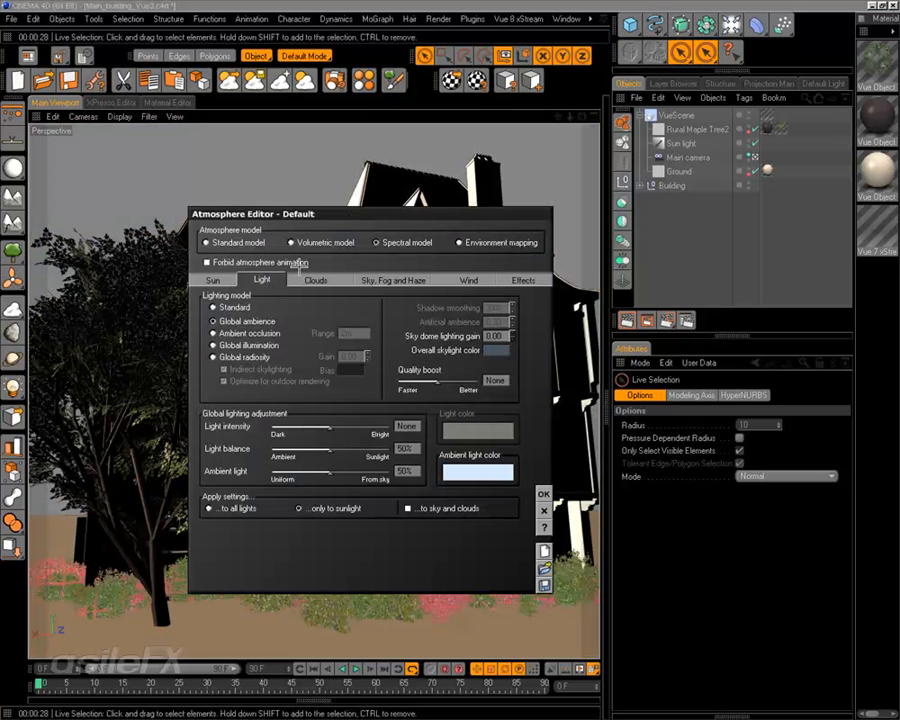
pyautogui.click(240, 357)
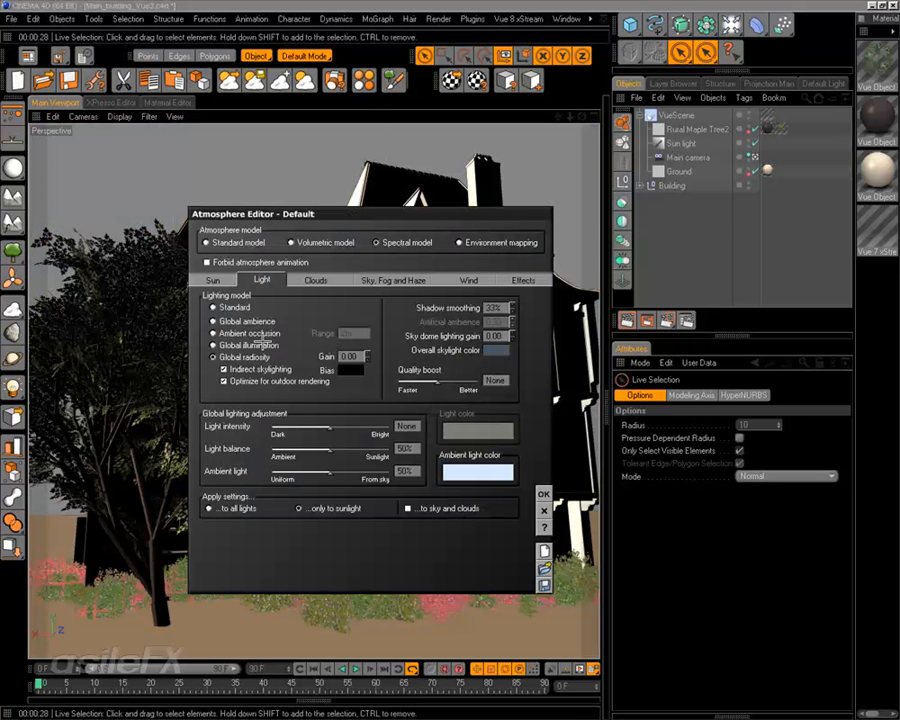
pyautogui.moveTo(331, 450); pyautogui.dragTo(341, 449)
# Position the atmosphere's sun at an azimuth of about 306° and a pitch of about 29°, and apply the atmosphere settings.
pyautogui.click(212, 280)
pyautogui.moveTo(316, 338); pyautogui.dragTo(334, 340)
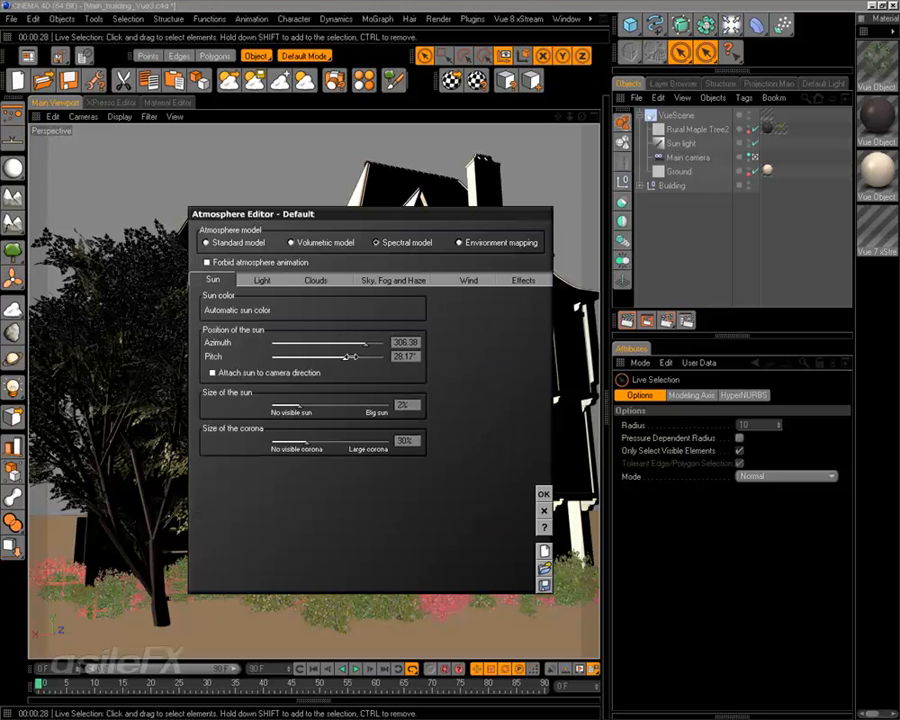
pyautogui.click(543, 494)
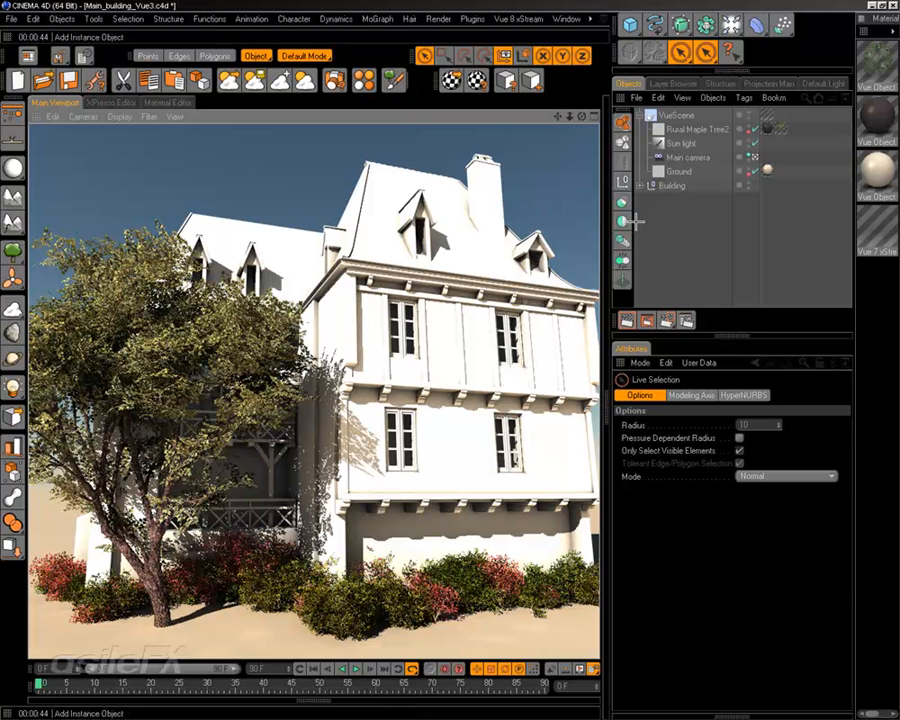
# Select the Ground object and review its Vue object commands and the xStream File commands in a detached palette.
pyautogui.click(678, 171)
pyautogui.rightClick(525, 517)
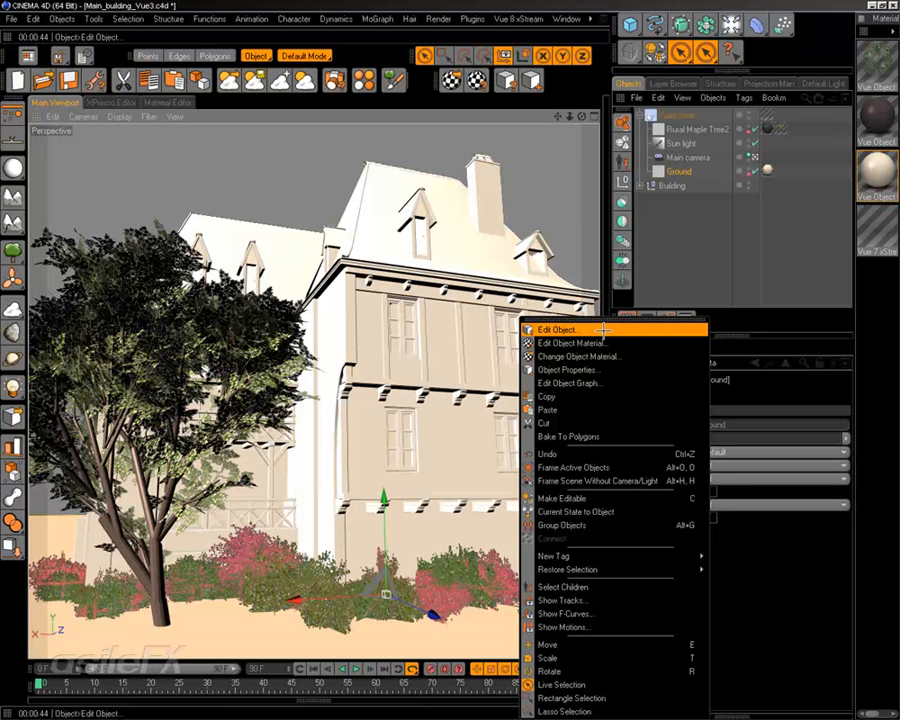
pyautogui.click(528, 18)
pyautogui.click(533, 19)
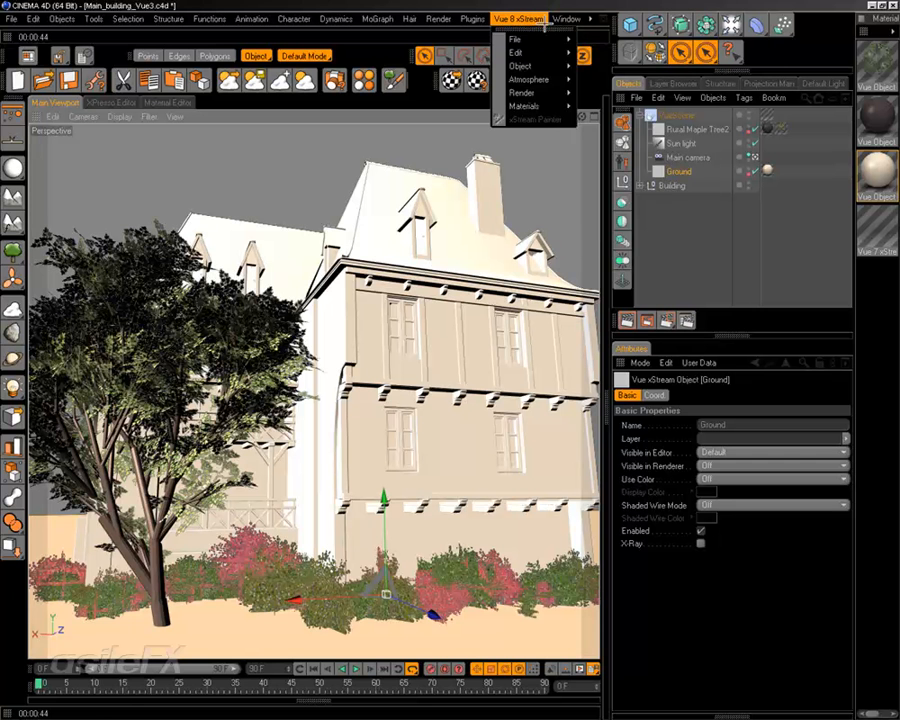
pyautogui.moveTo(552, 66)
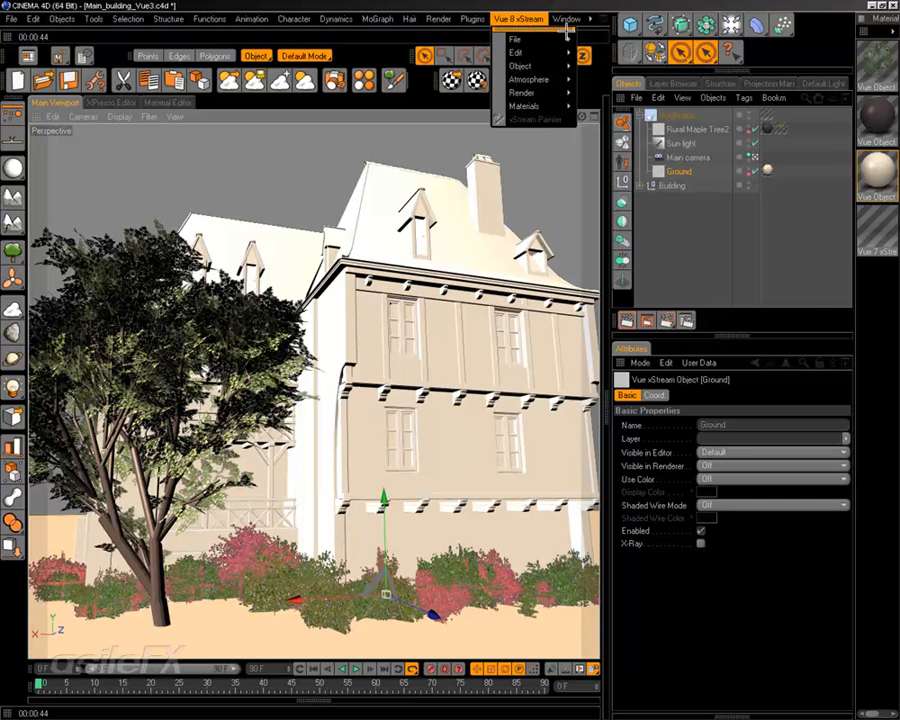
pyautogui.click(596, 34)
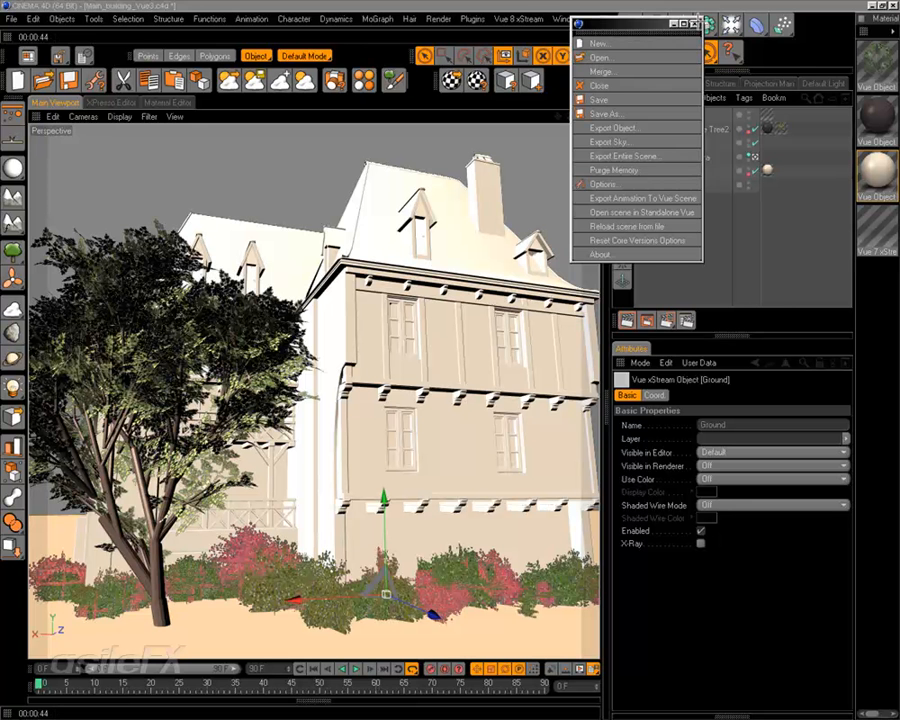
pyautogui.click(694, 23)
# Look through the individual Vue commands offered among the plugin user scripts.
pyautogui.click(568, 18)
pyautogui.moveTo(590, 18)
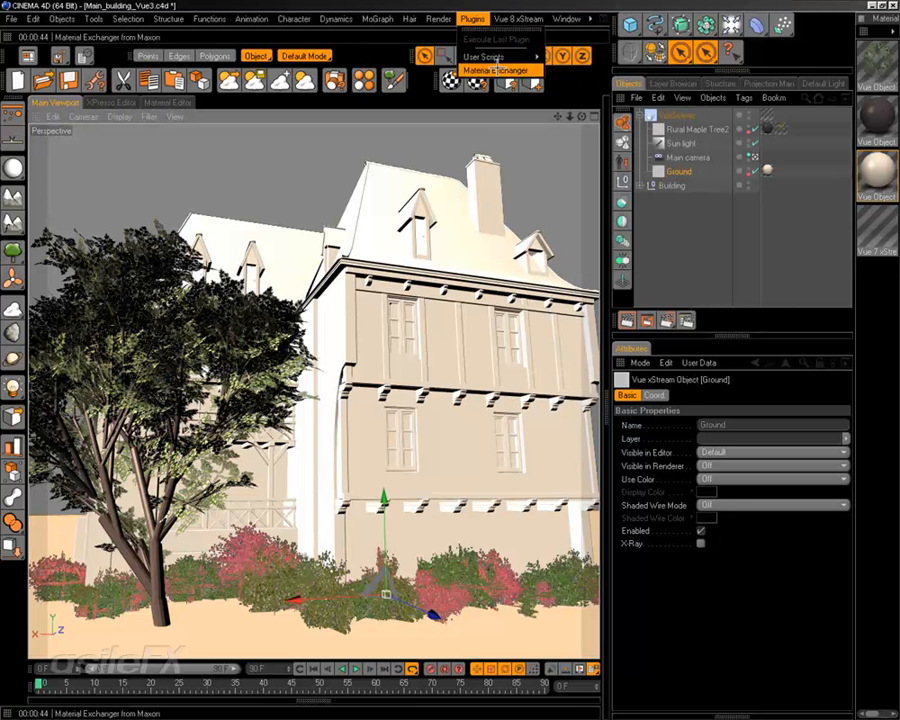
pyautogui.moveTo(520, 57)
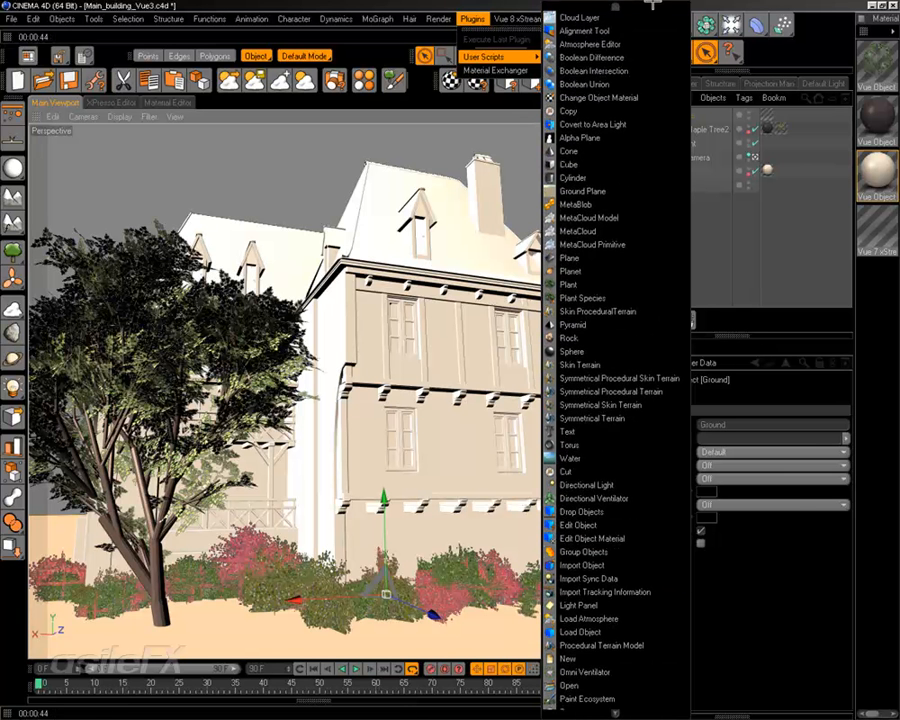
pyautogui.click(477, 5)
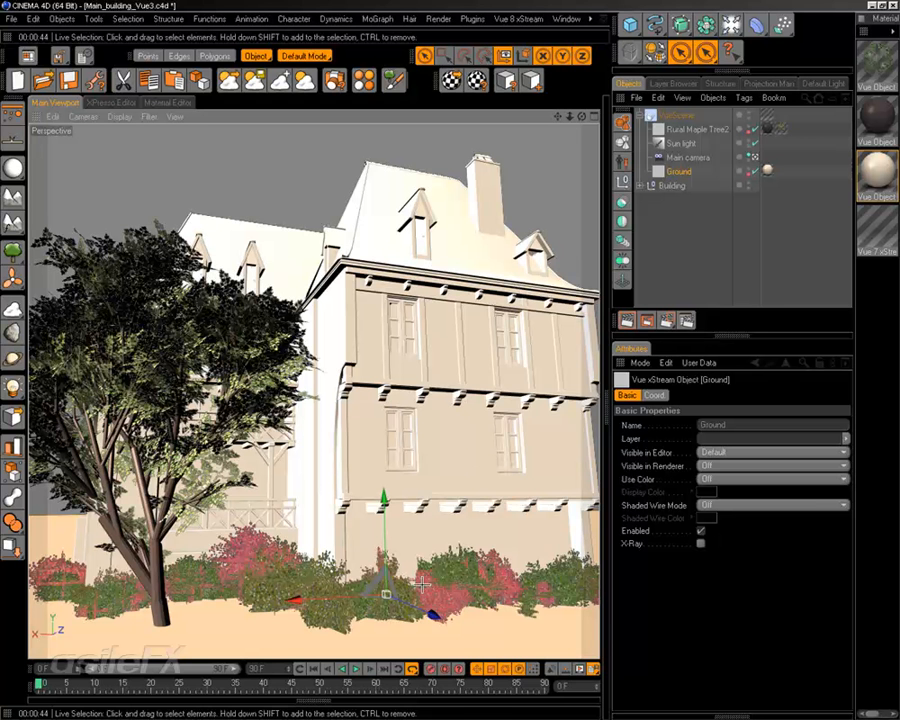
# Change the Ground object's material to grass_nativechanged_001-3 from the GrassMats collection.
pyautogui.rightClick(440, 410)
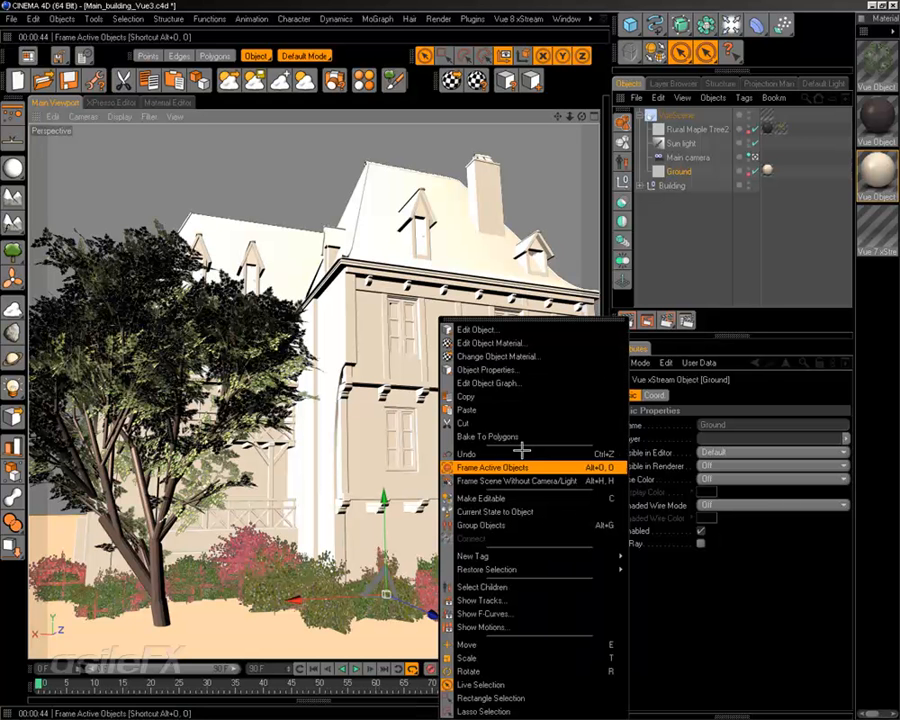
pyautogui.click(549, 356)
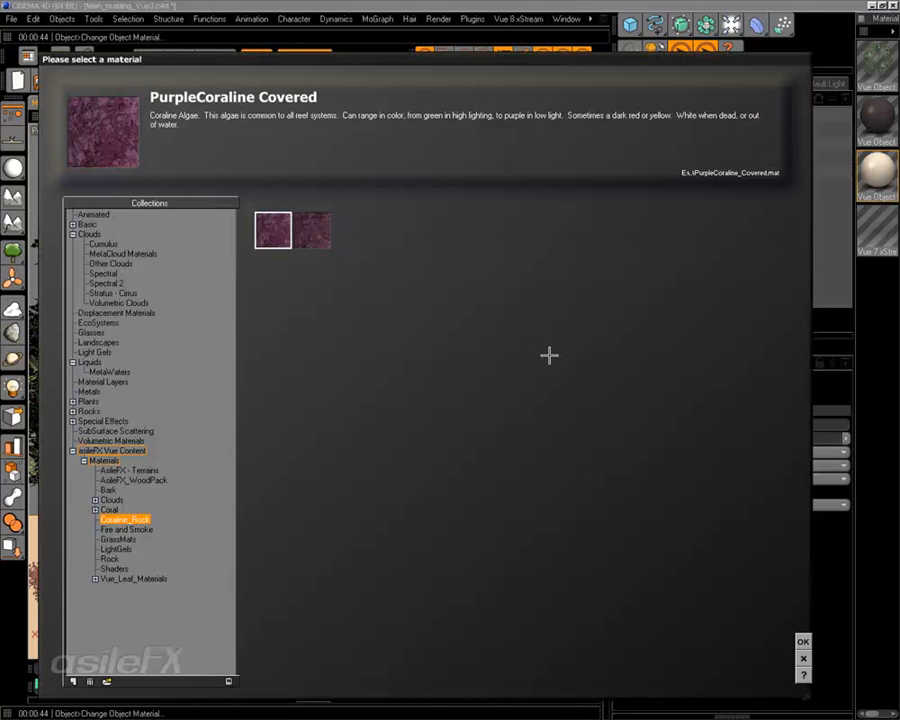
pyautogui.click(118, 539)
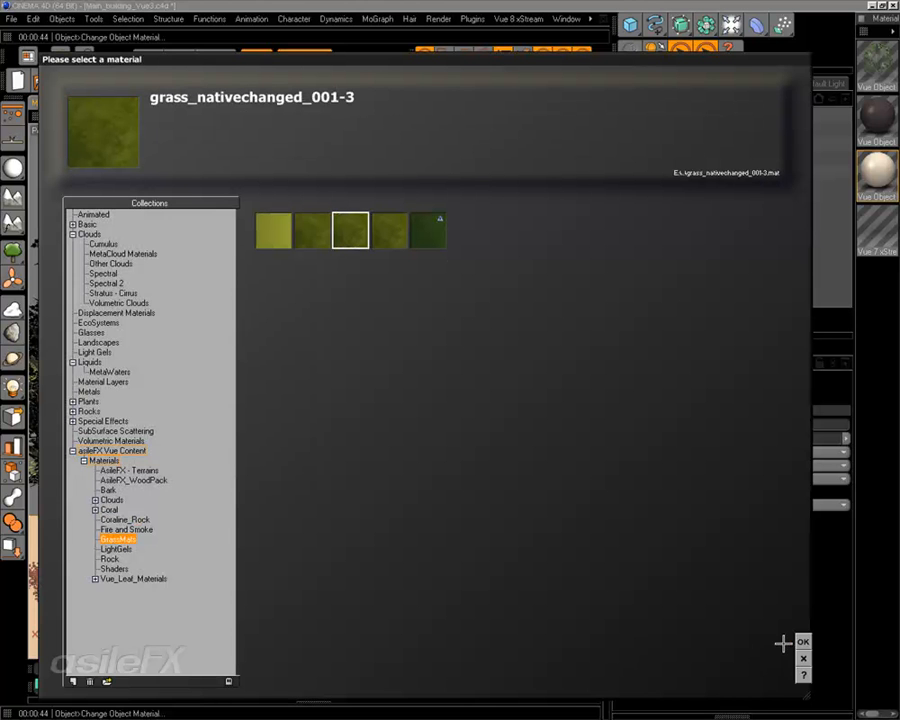
pyautogui.click(803, 641)
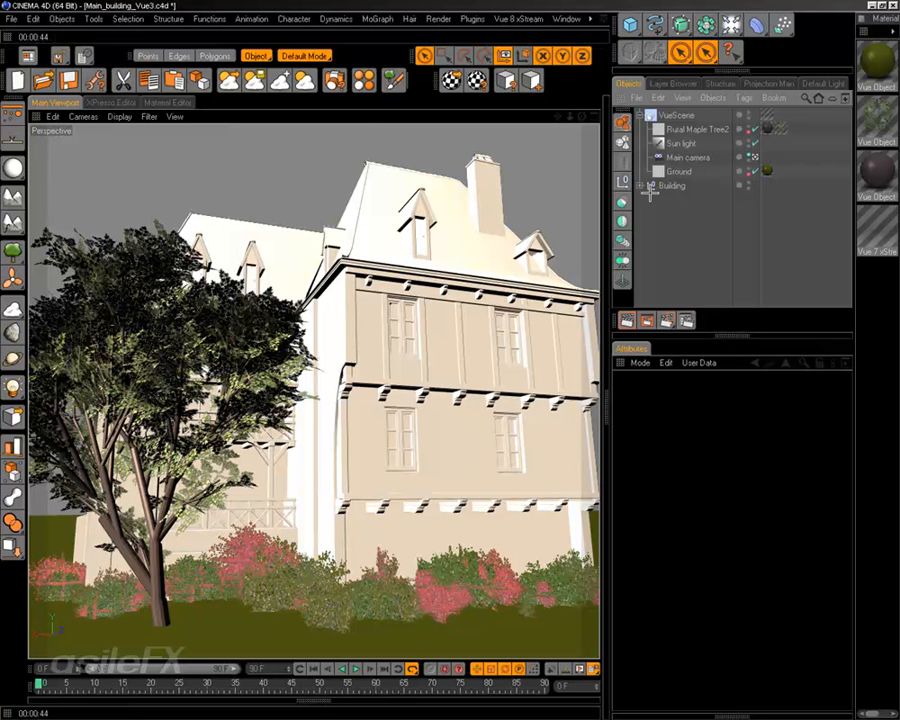
# Select the Sun light and switch to the four-view layout, framing the whole light and building in the Top view.
pyautogui.click(682, 144)
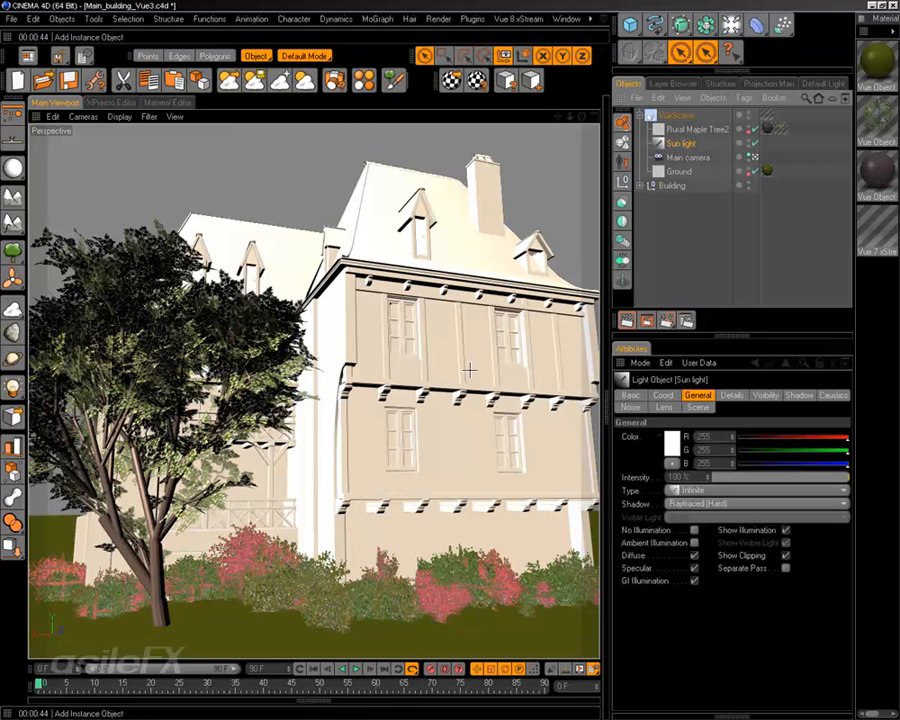
pyautogui.middleClick(360, 223)
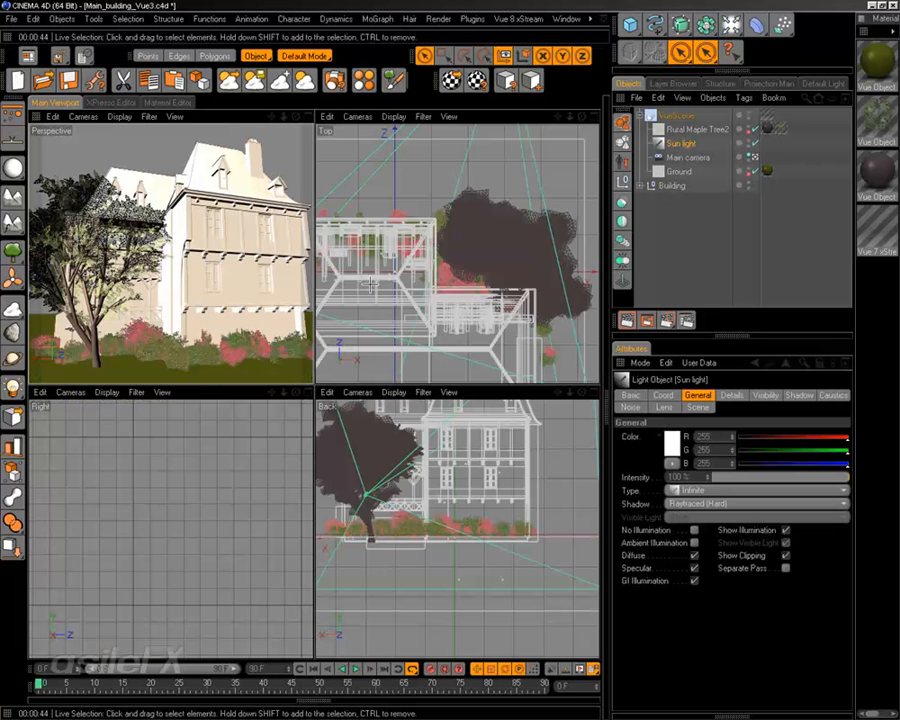
pyautogui.keyDown('alt'); pyautogui.moveTo(448, 162); pyautogui.dragTo(448, 218, button='middle'); pyautogui.keyUp('alt')
pyautogui.scroll(-2, 448, 218)
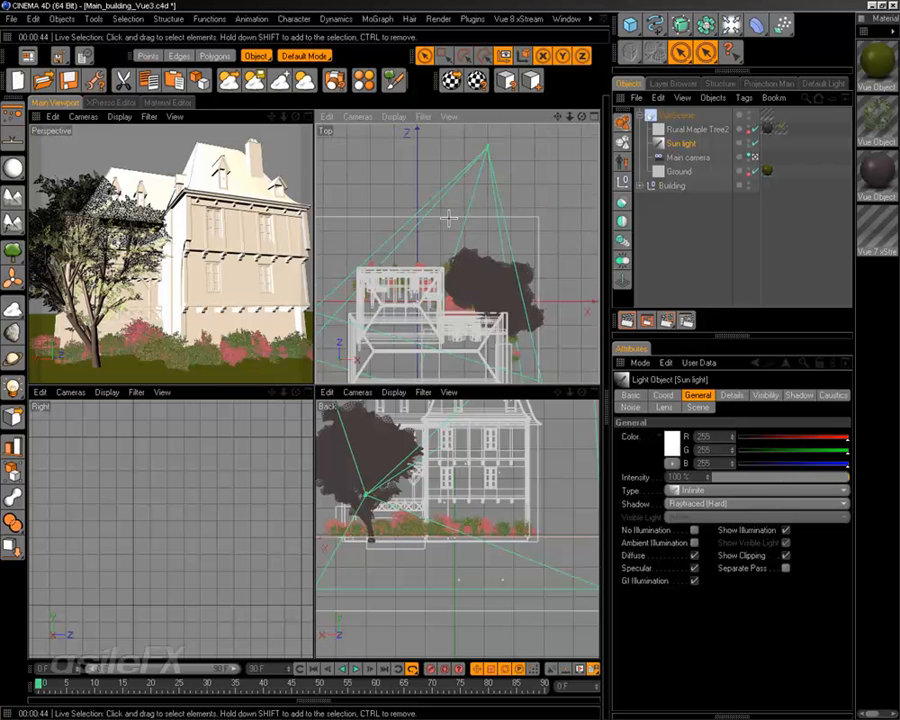
pyautogui.scroll(-5, 448, 218)
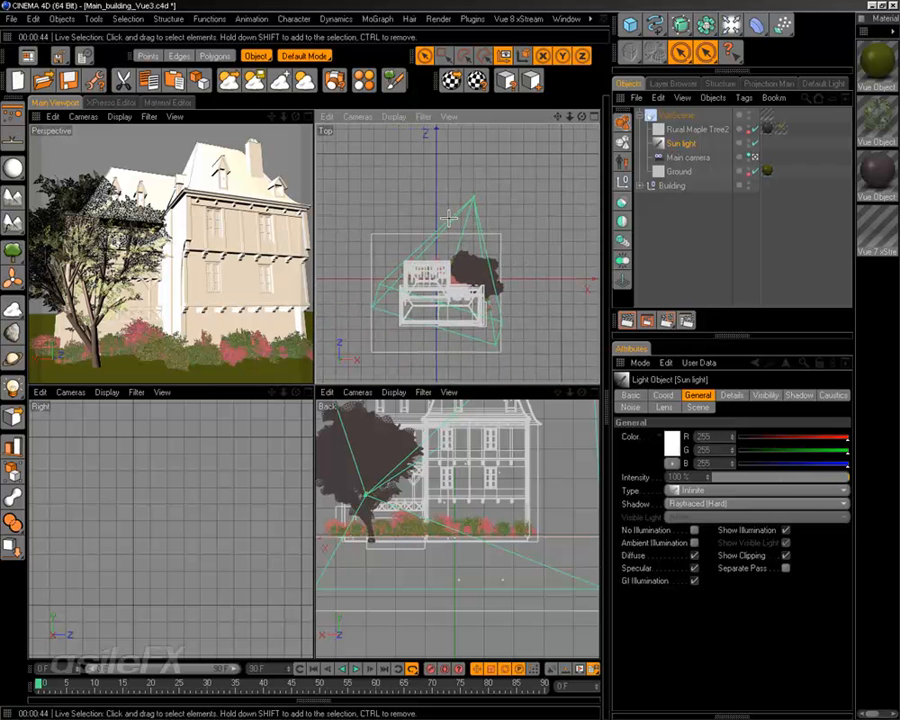
# Set the Sun light's X, Y and Z position to 0 cm.
pyautogui.press('r')
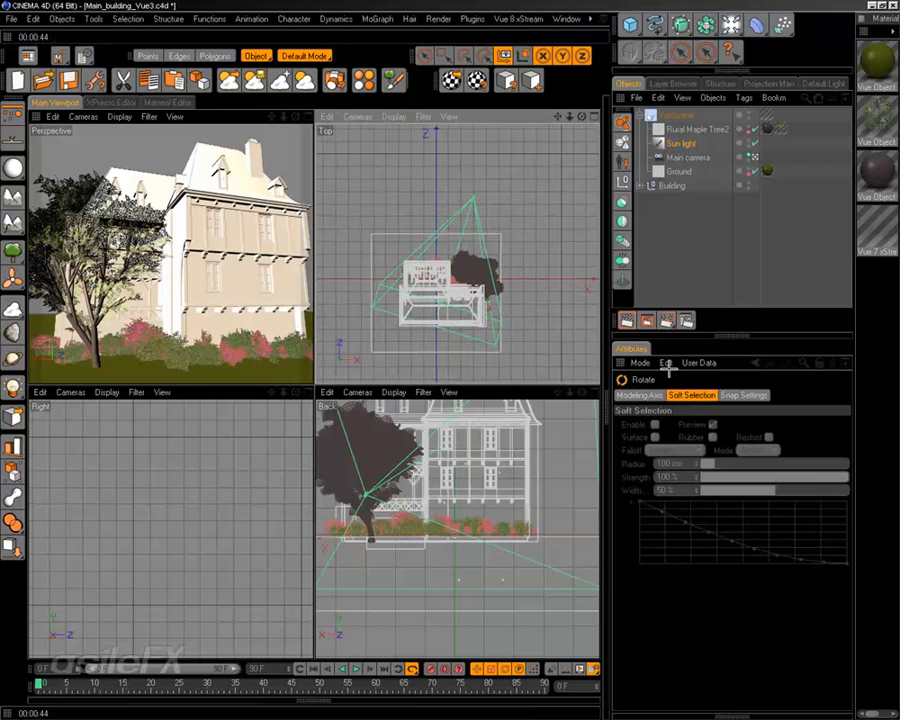
pyautogui.click(640, 395)
pyautogui.click(759, 395)
pyautogui.click(670, 144)
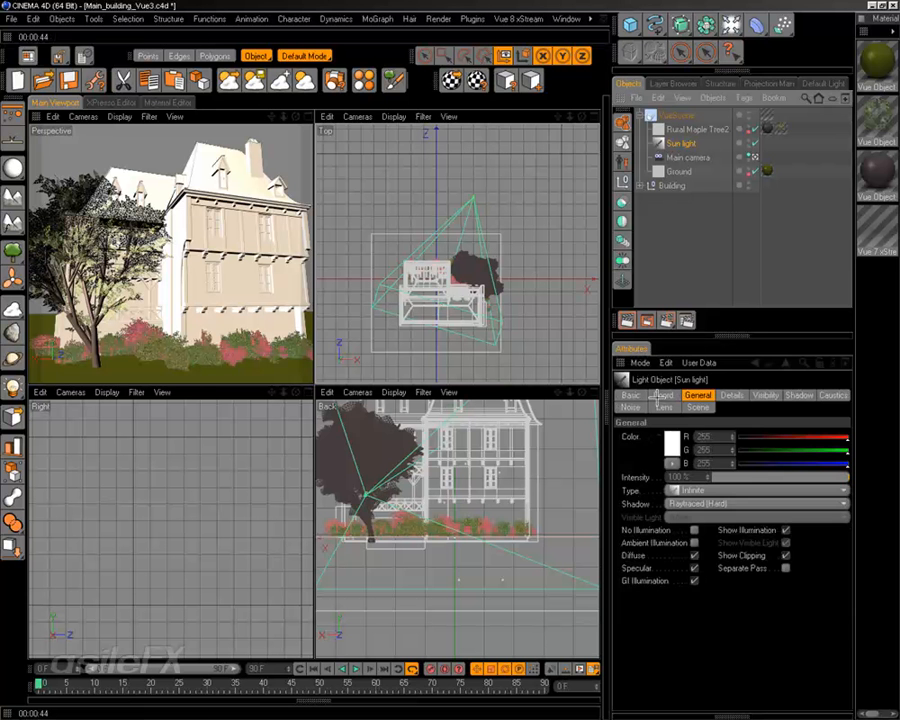
pyautogui.click(661, 396)
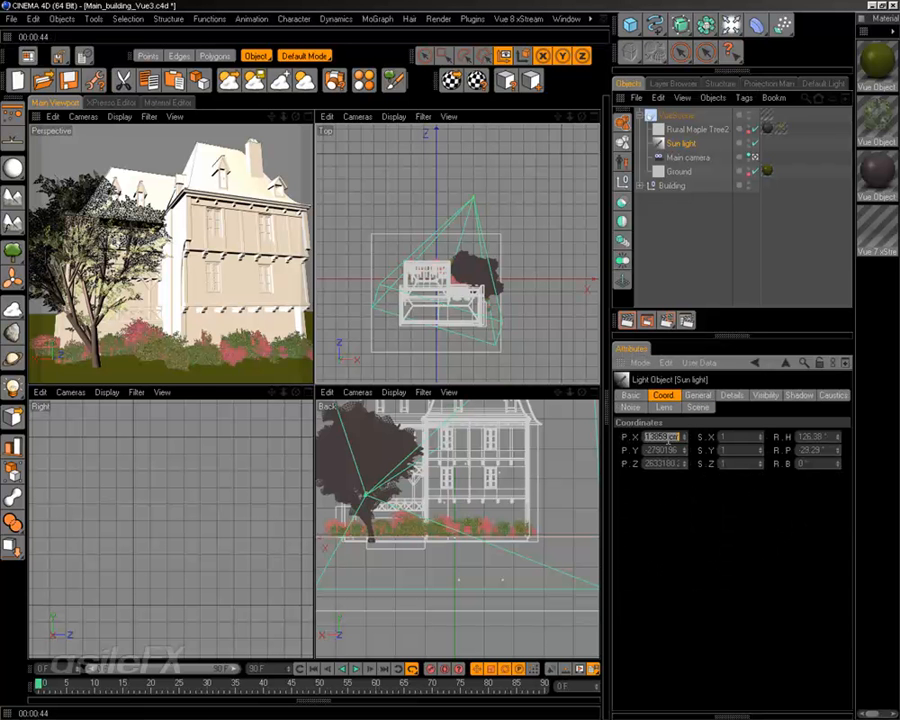
pyautogui.doubleClick(668, 438)
pyautogui.write('0')
pyautogui.doubleClick(666, 449)
pyautogui.write('0')
pyautogui.doubleClick(664, 463)
pyautogui.write('0')
pyautogui.press('Return')
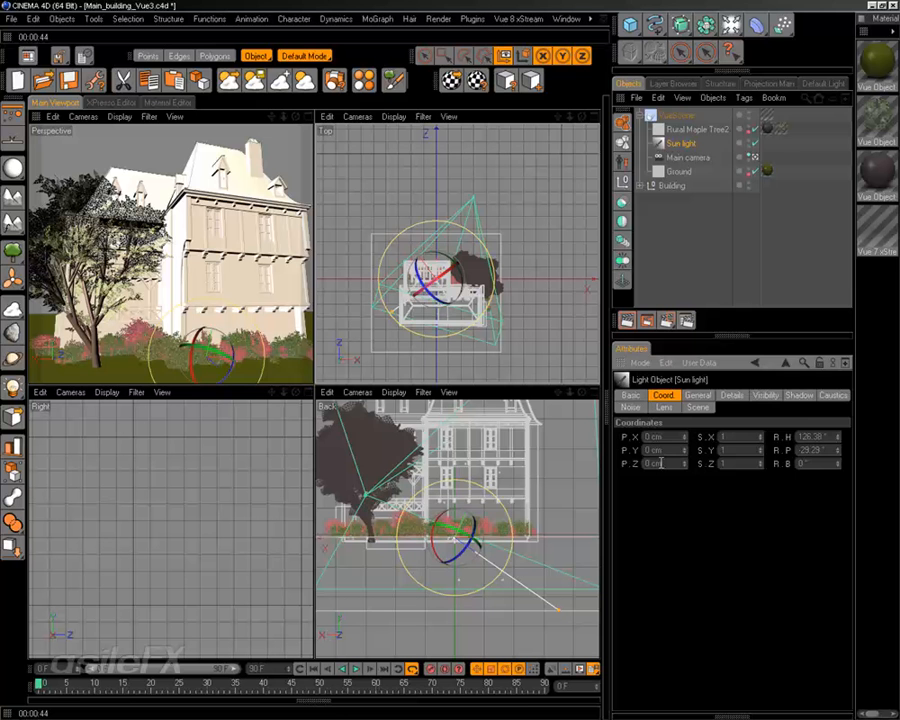
# Move the Sun light above and behind the building to about X 308, Y 346, Z 371 cm using the Back and Top views.
pyautogui.click(673, 221)
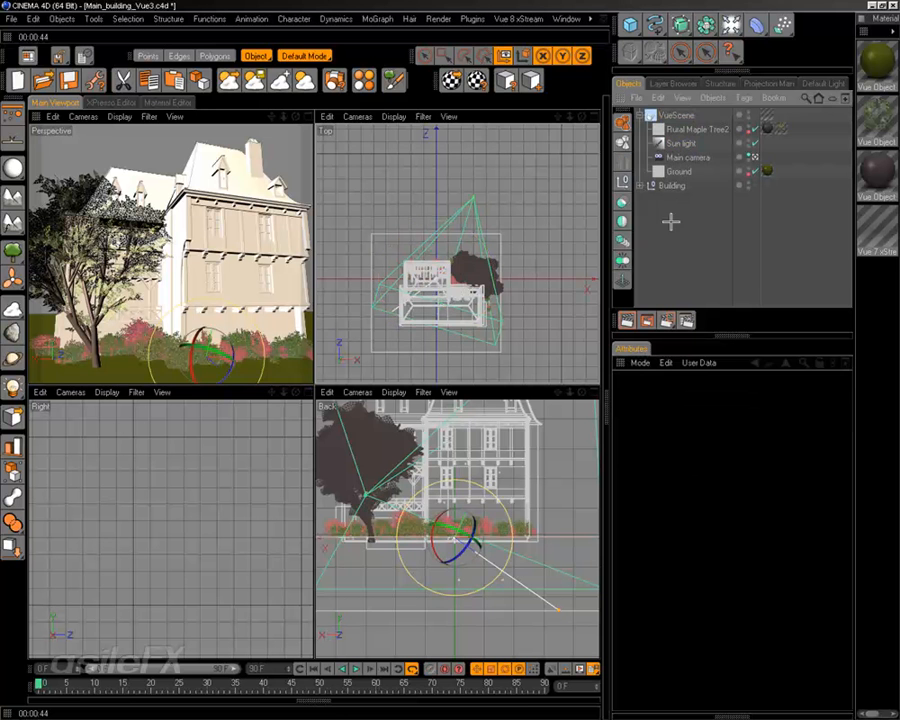
pyautogui.click(673, 143)
pyautogui.press('e')
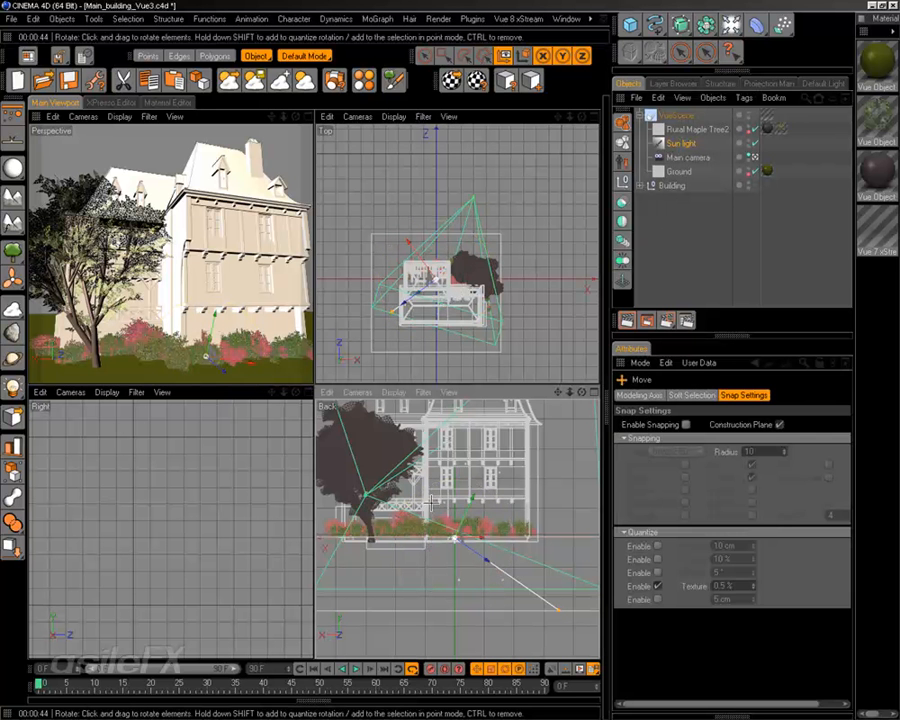
pyautogui.moveTo(447, 595); pyautogui.dragTo(434, 576)
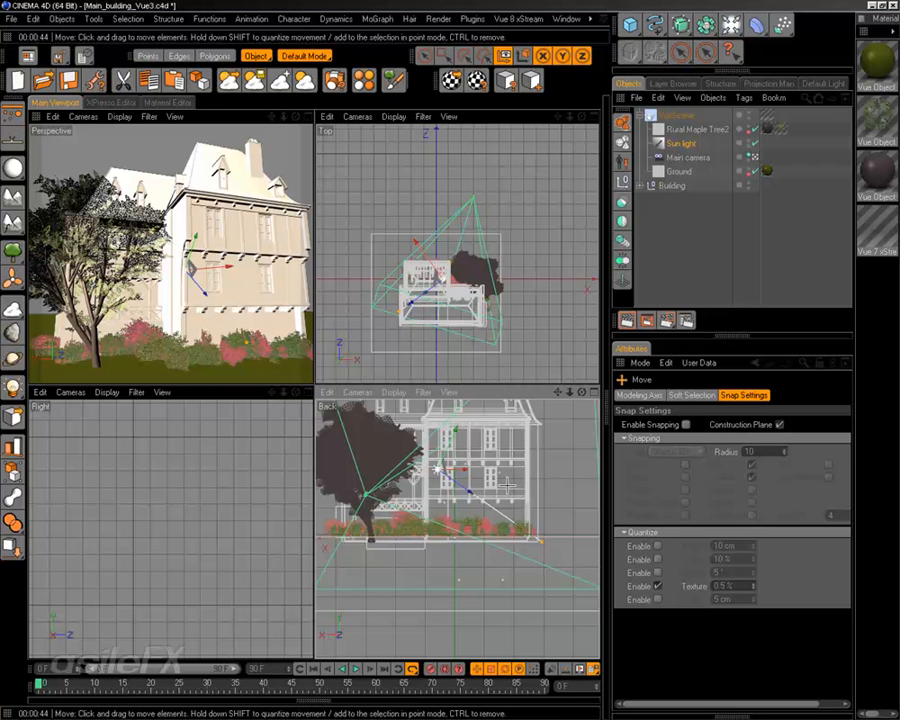
pyautogui.moveTo(509, 471); pyautogui.dragTo(492, 437)
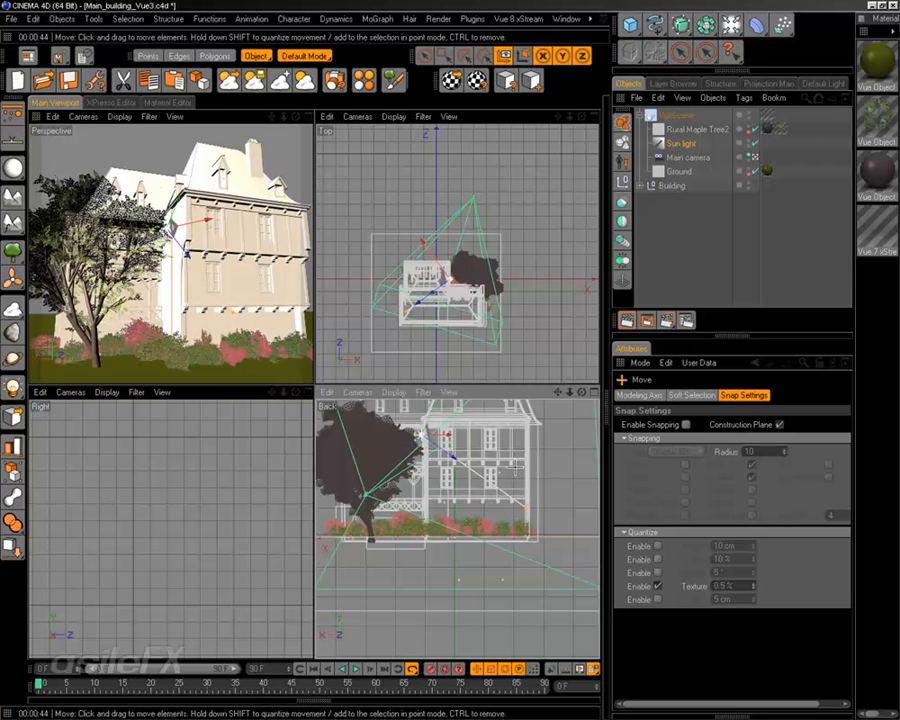
pyautogui.moveTo(491, 309); pyautogui.dragTo(475, 233)
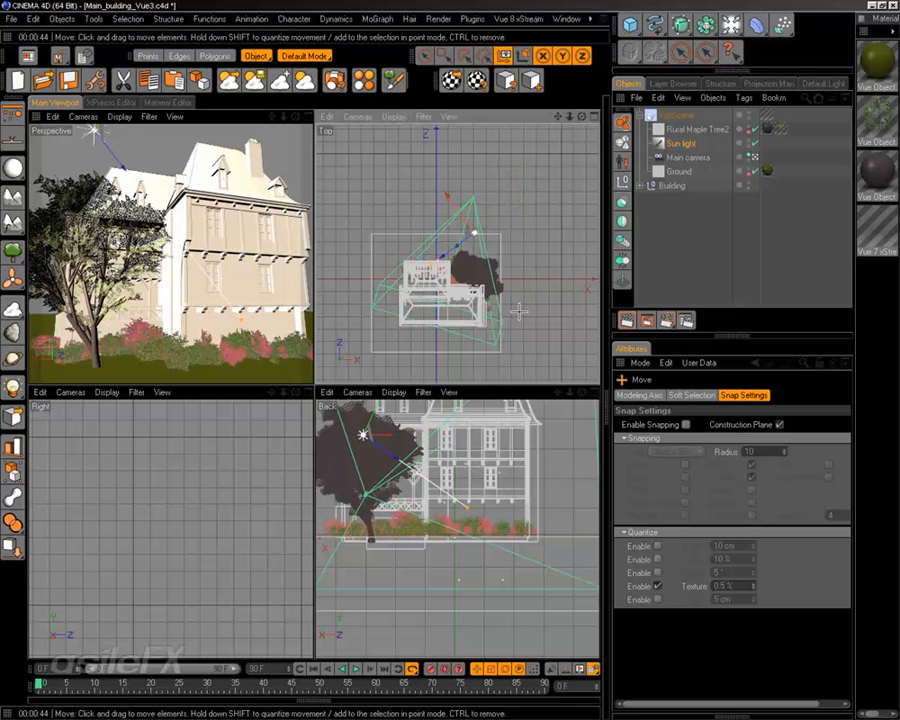
# Compare the Sun light's rotation coordinates with the sun azimuth and pitch in the Atmosphere Editor.
pyautogui.click(640, 395)
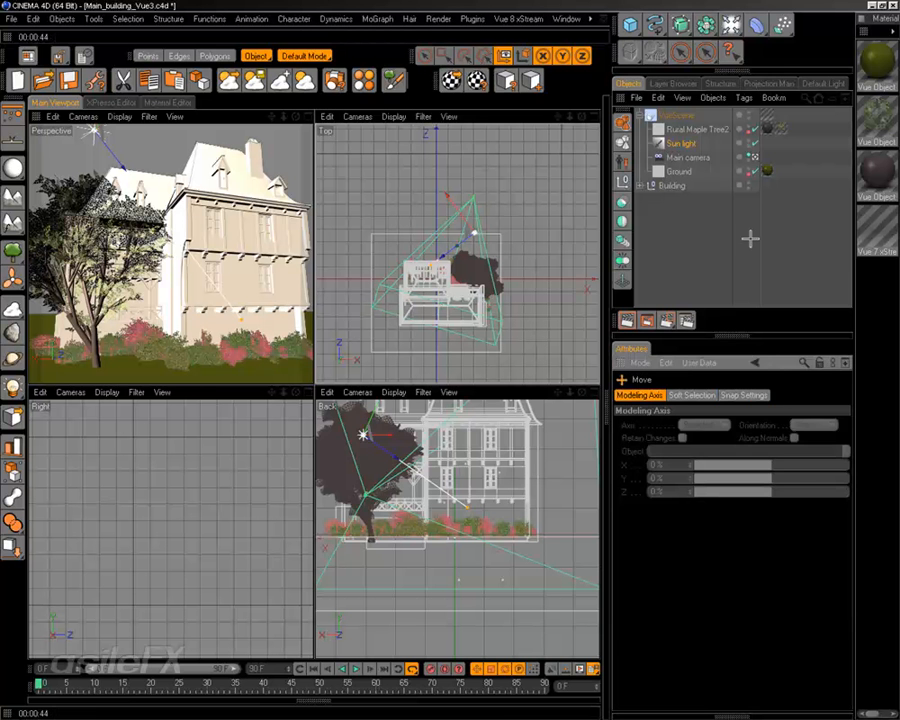
pyautogui.click(681, 143)
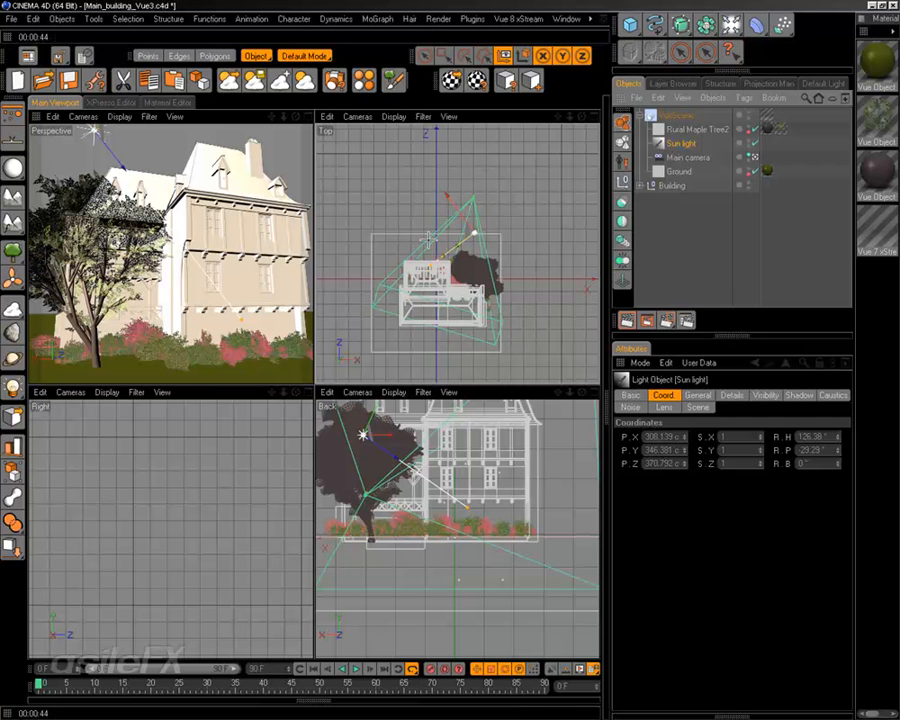
pyautogui.click(276, 82)
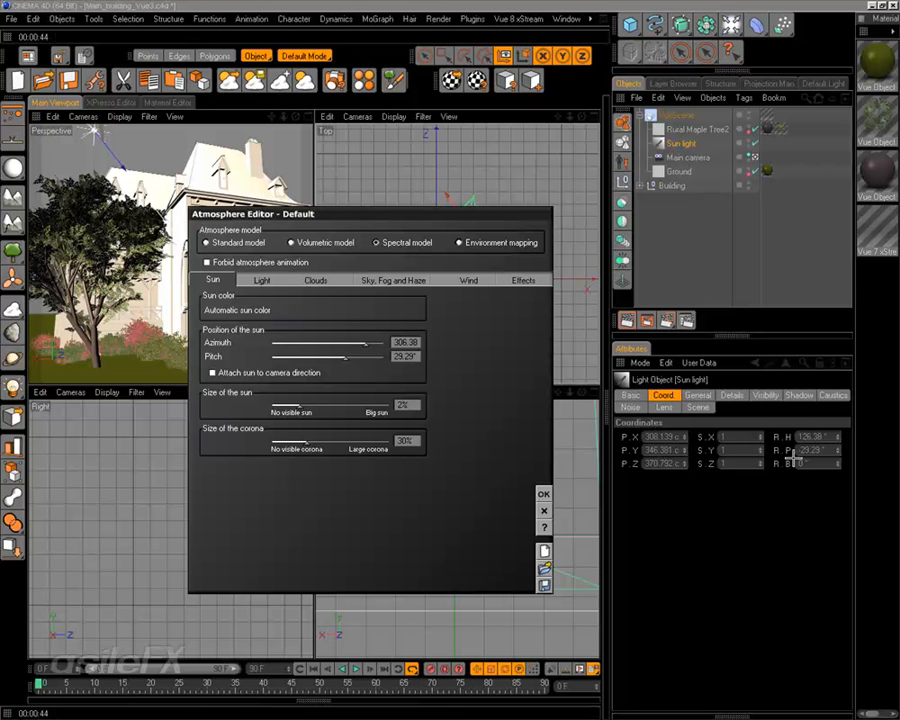
pyautogui.click(543, 493)
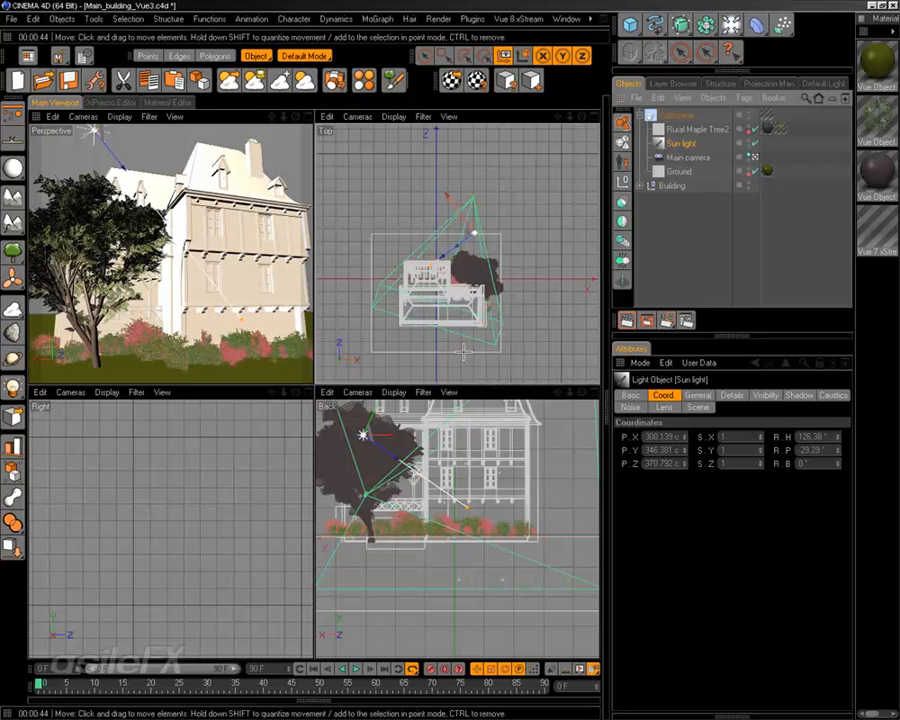
# Rotate the Sun light to about H 212°, P -47°, B 14° and render the enlarged Perspective view.
pyautogui.press('r')
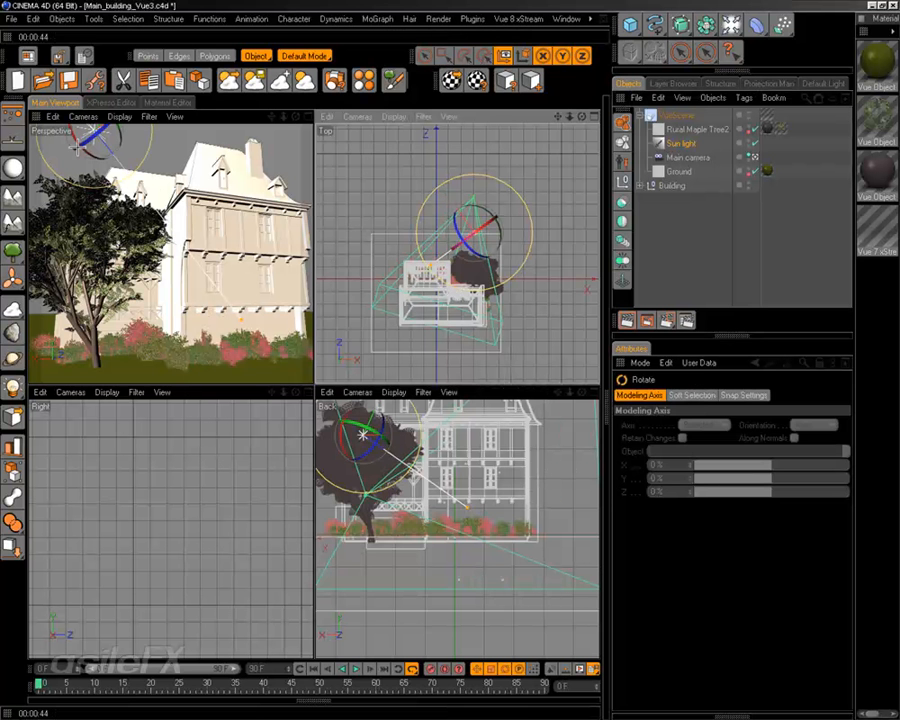
pyautogui.moveTo(60, 107); pyautogui.dragTo(108, 106)
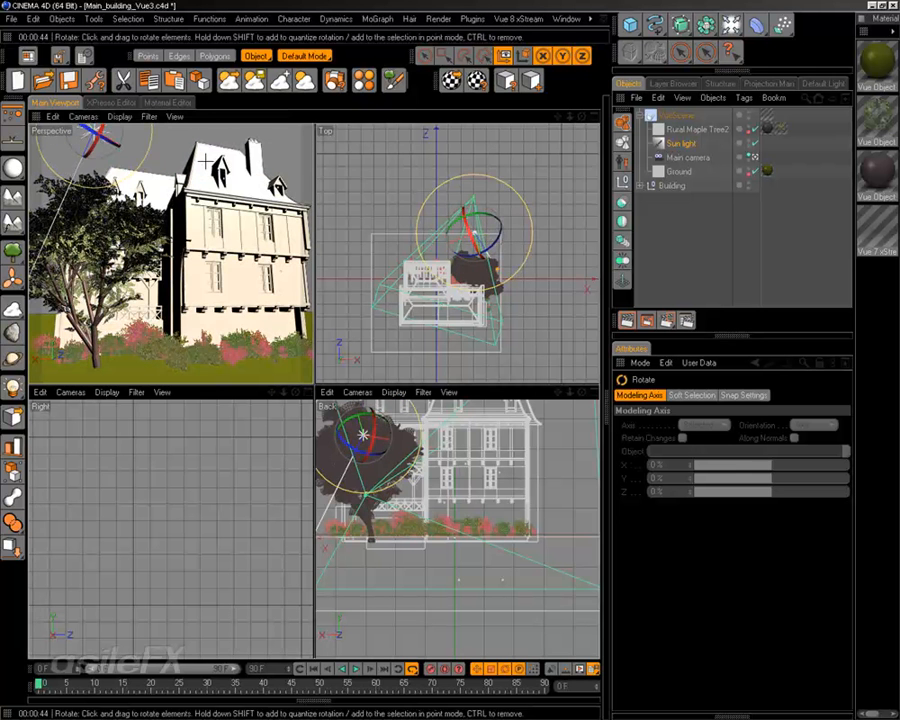
pyautogui.middleClick(162, 152)
pyautogui.click(659, 257)
pyautogui.click(626, 319)
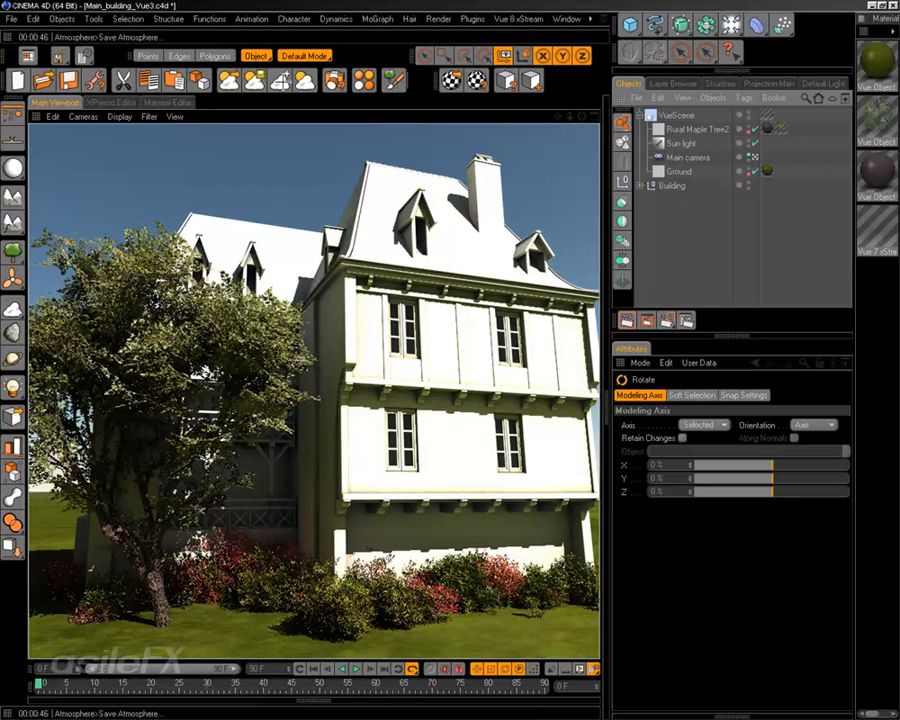
# Review the atmosphere's lighting model and global lighting adjustment settings.
pyautogui.click(261, 280)
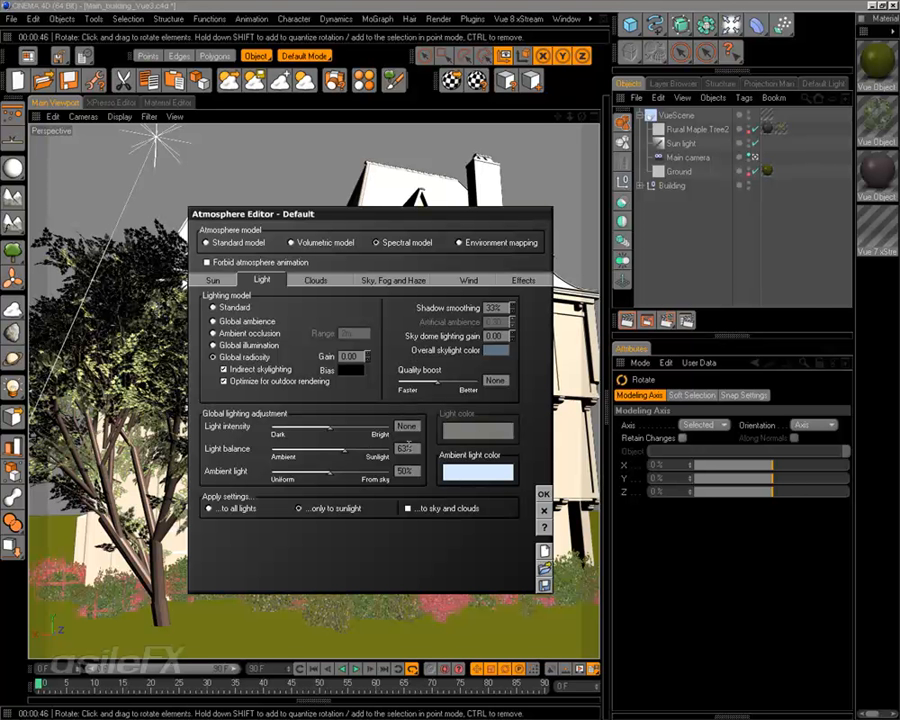
pyautogui.click(543, 494)
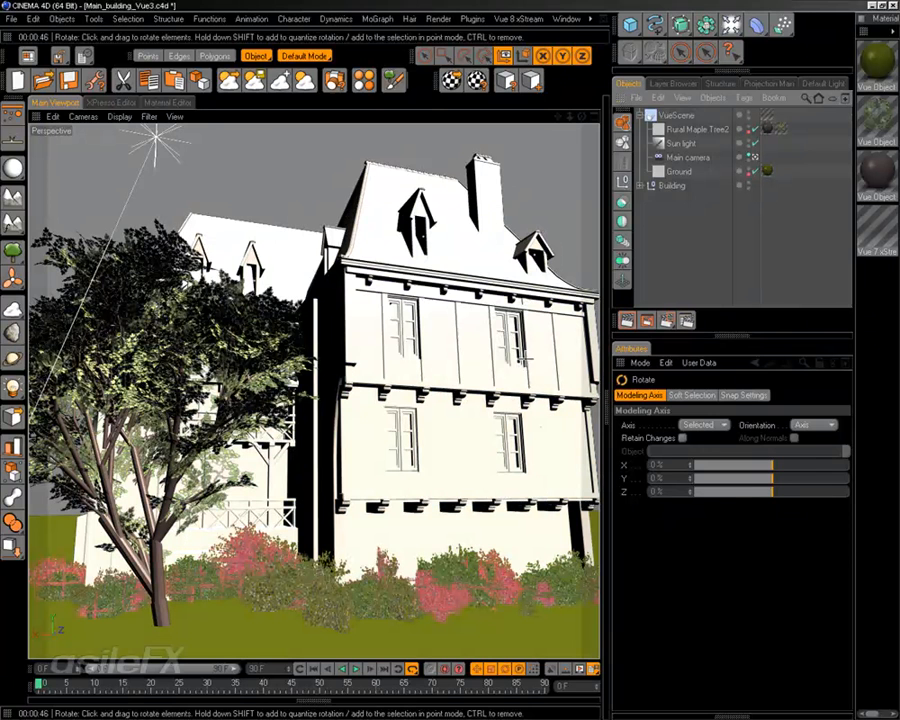
# Open the Sun light's Vue object properties and look at its volumetric light options.
pyautogui.click(683, 143)
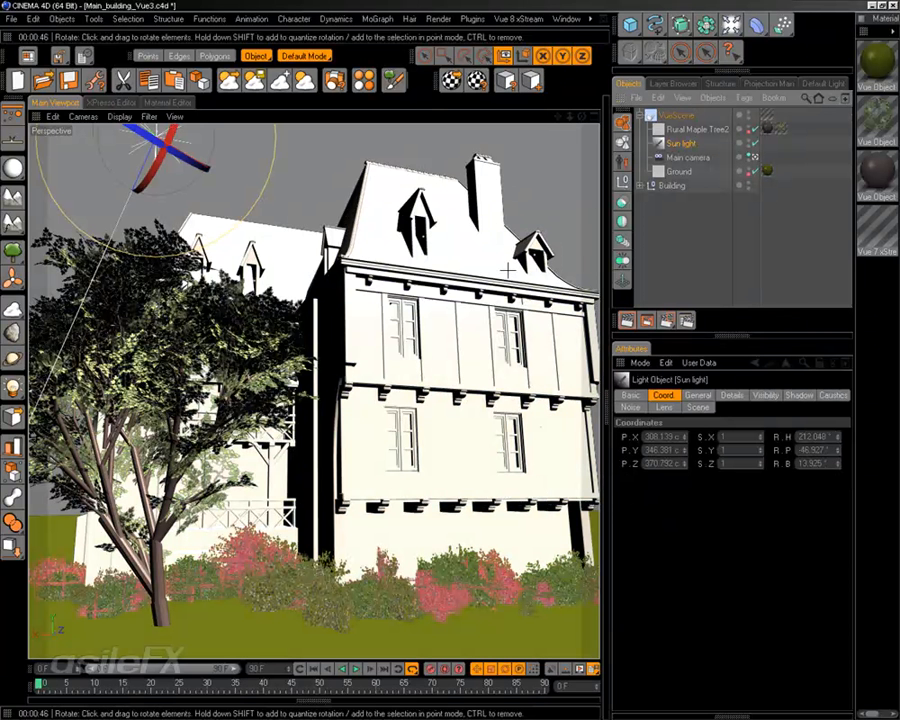
pyautogui.rightClick(412, 322)
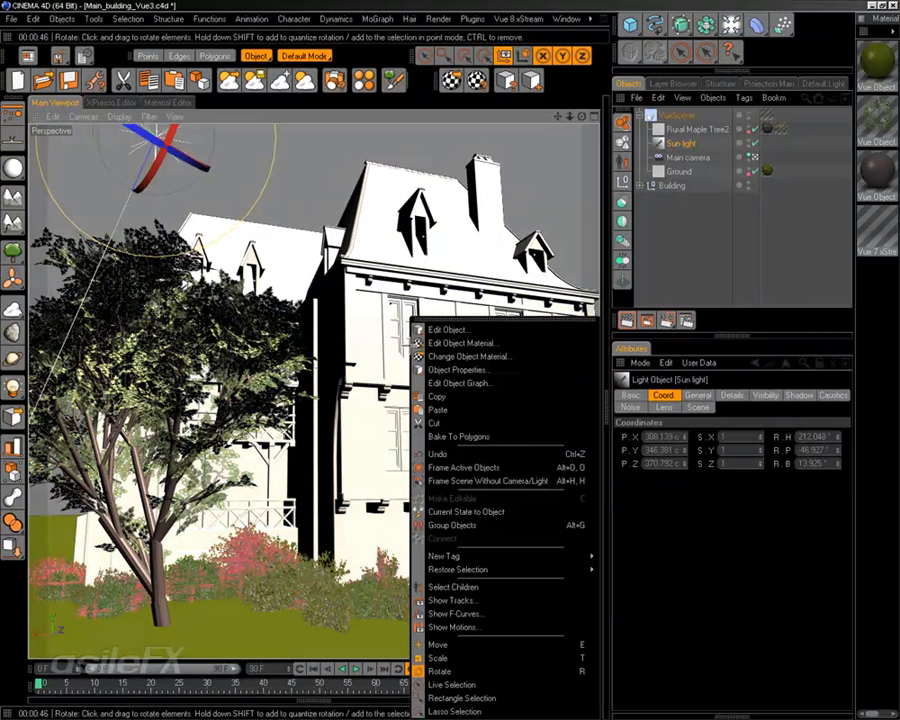
pyautogui.click(500, 356)
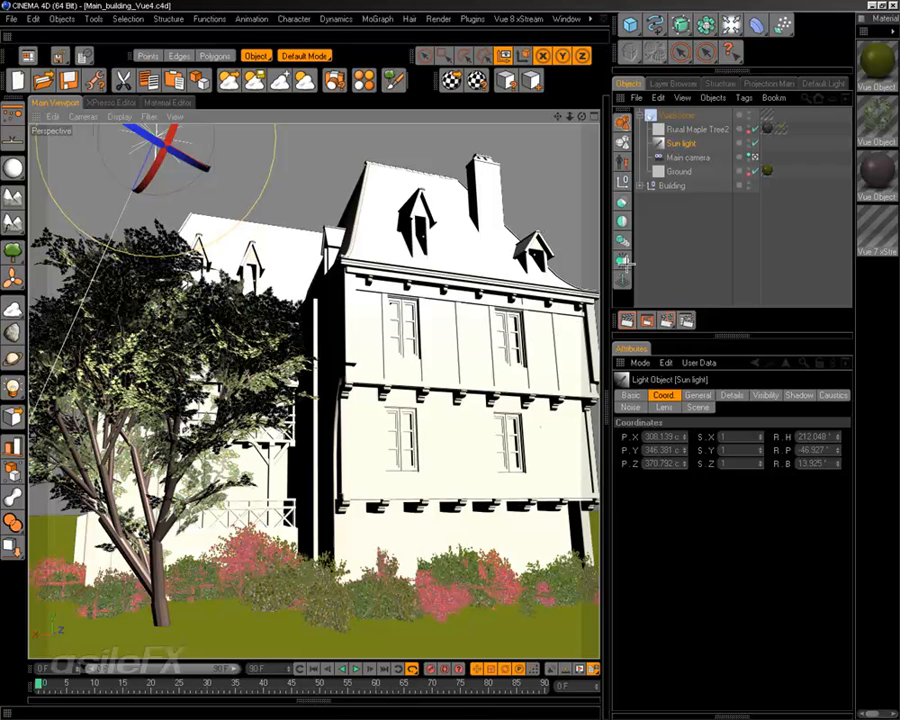
pyautogui.rightClick(533, 321)
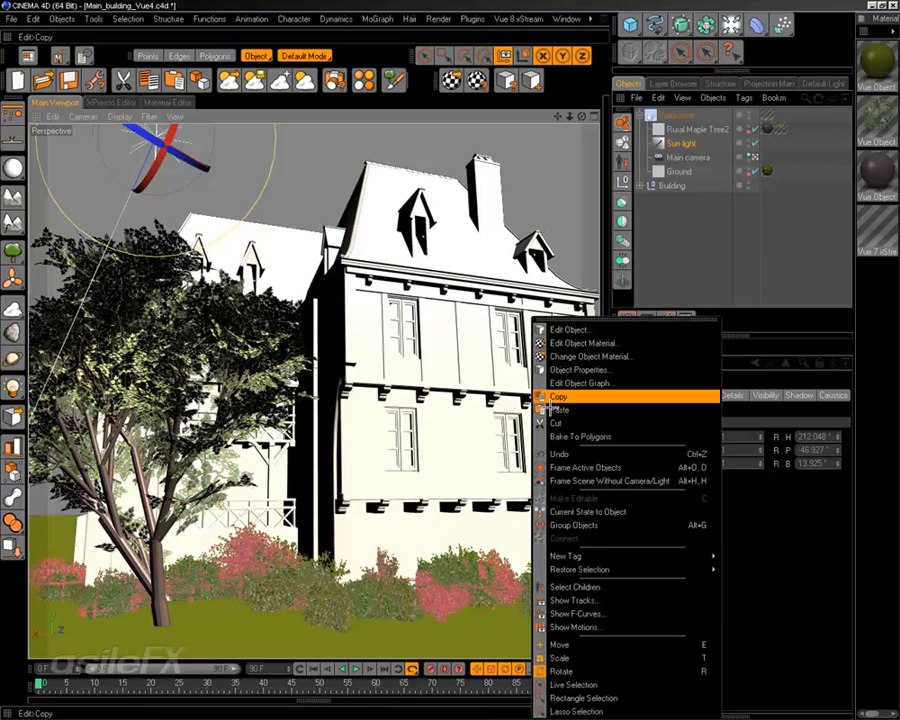
pyautogui.click(615, 370)
pyautogui.moveTo(531, 406); pyautogui.dragTo(537, 424)
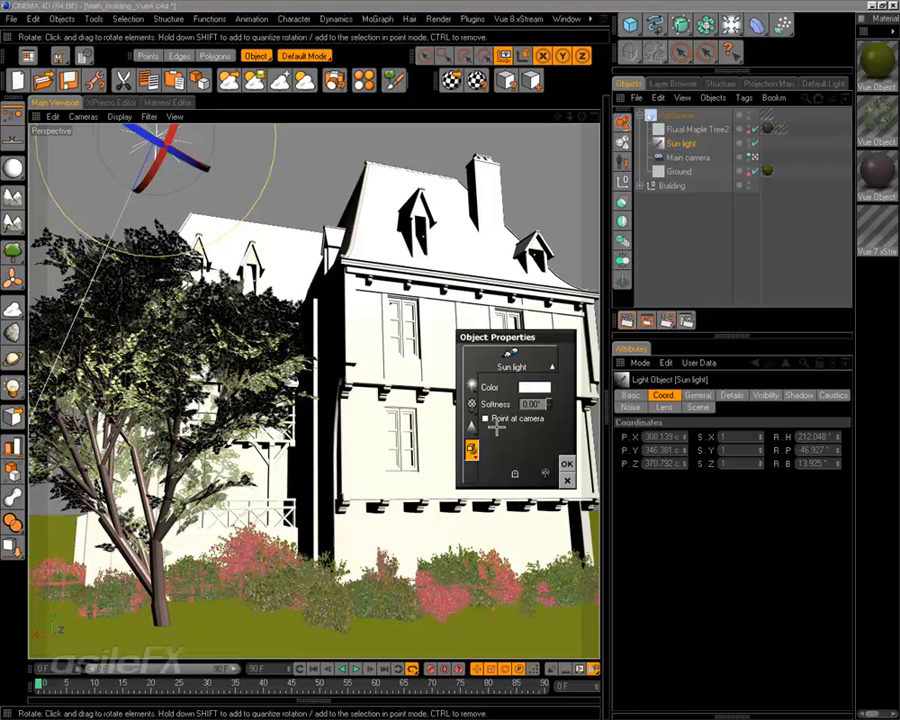
pyautogui.click(471, 448)
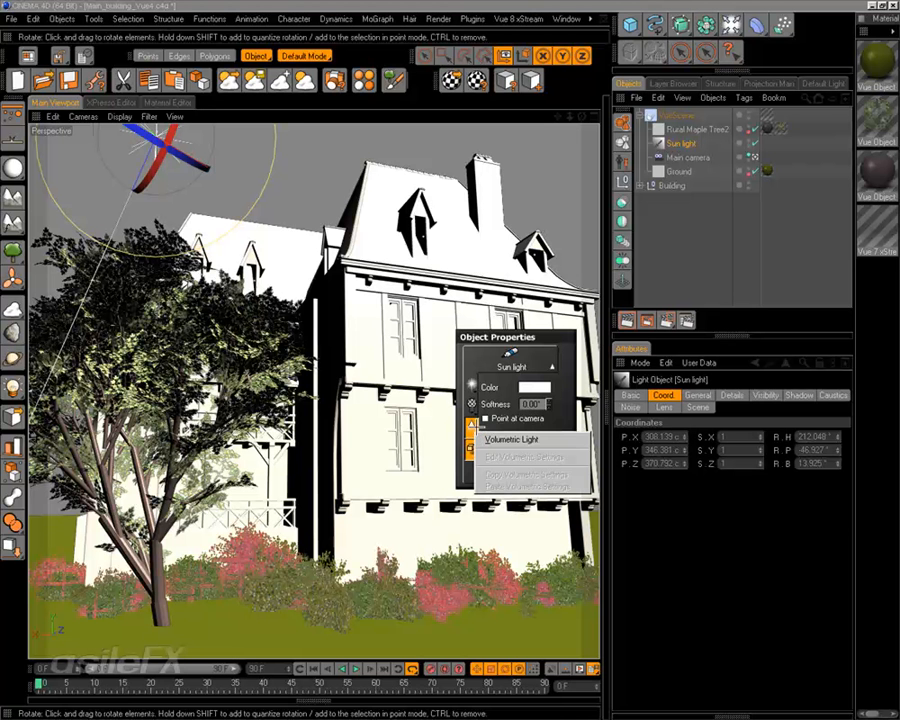
pyautogui.click(472, 446)
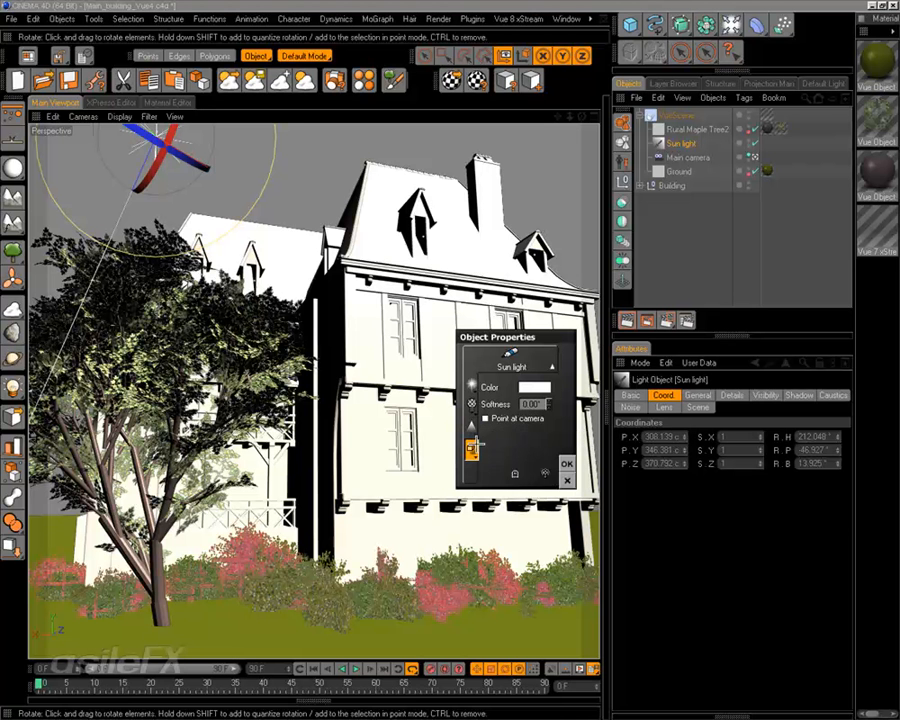
# Set the Sun light's shadow density to 80% in the Light Editor and accept the object properties.
pyautogui.click(471, 448)
pyautogui.click(506, 486)
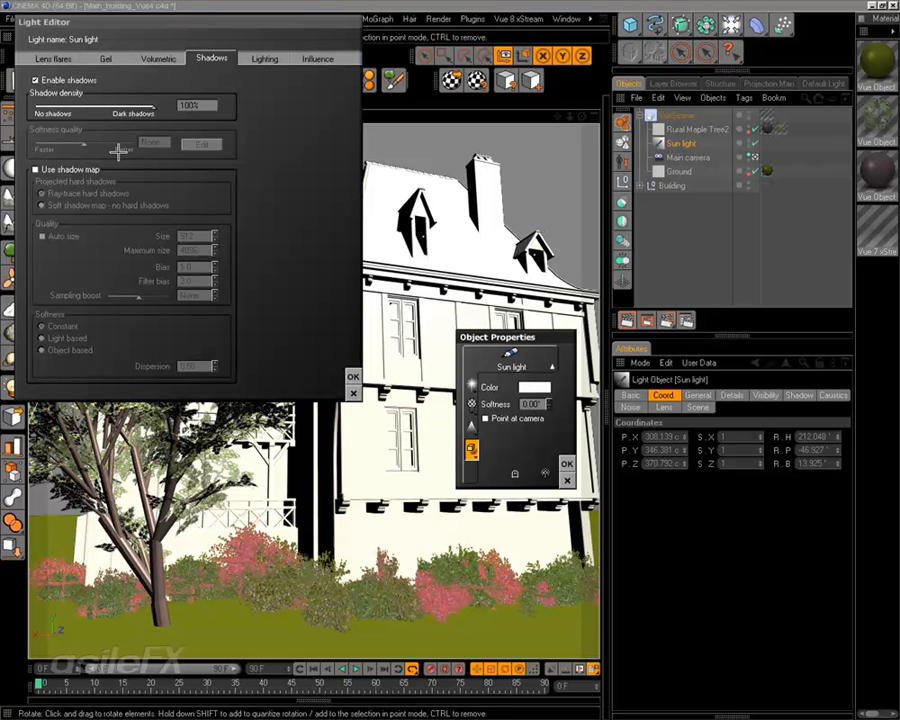
pyautogui.moveTo(153, 105); pyautogui.dragTo(127, 105)
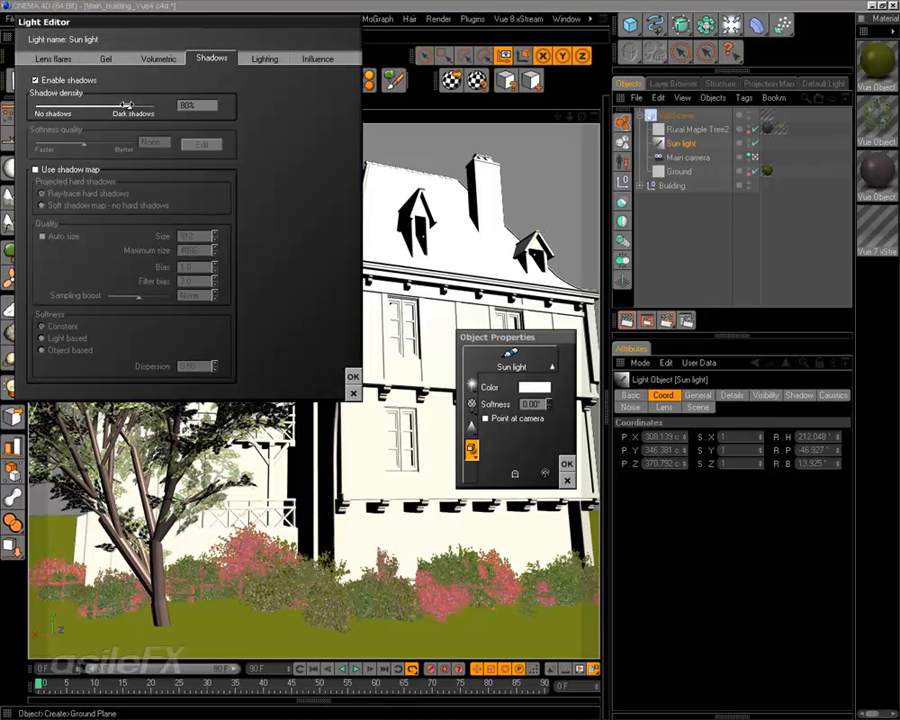
pyautogui.click(352, 376)
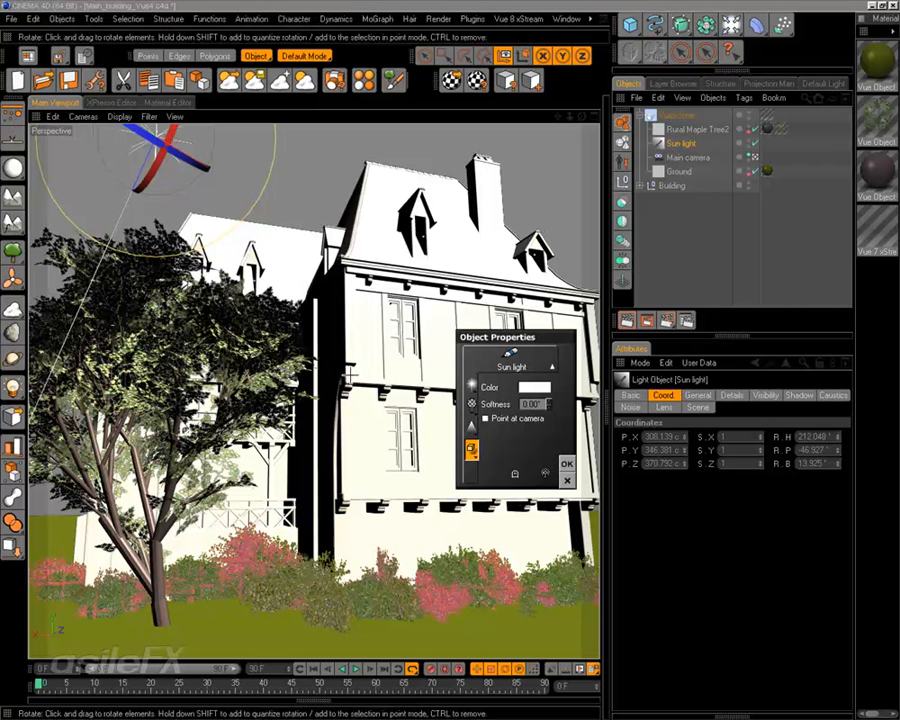
pyautogui.click(566, 463)
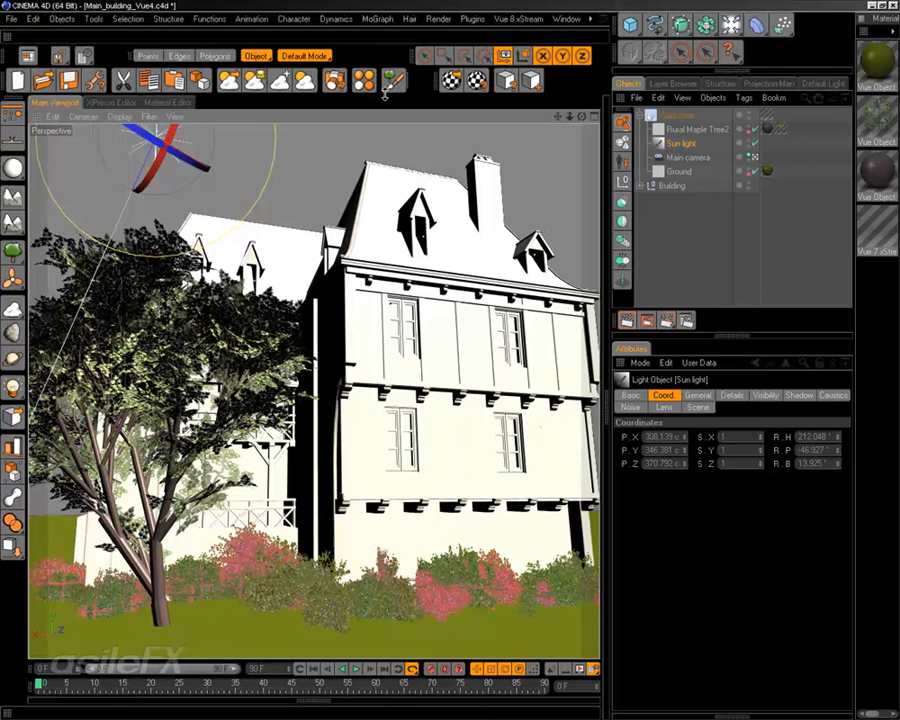
# Check the atmosphere's light settings once more and render the Perspective view with the lighter sun shadows.
pyautogui.click(231, 83)
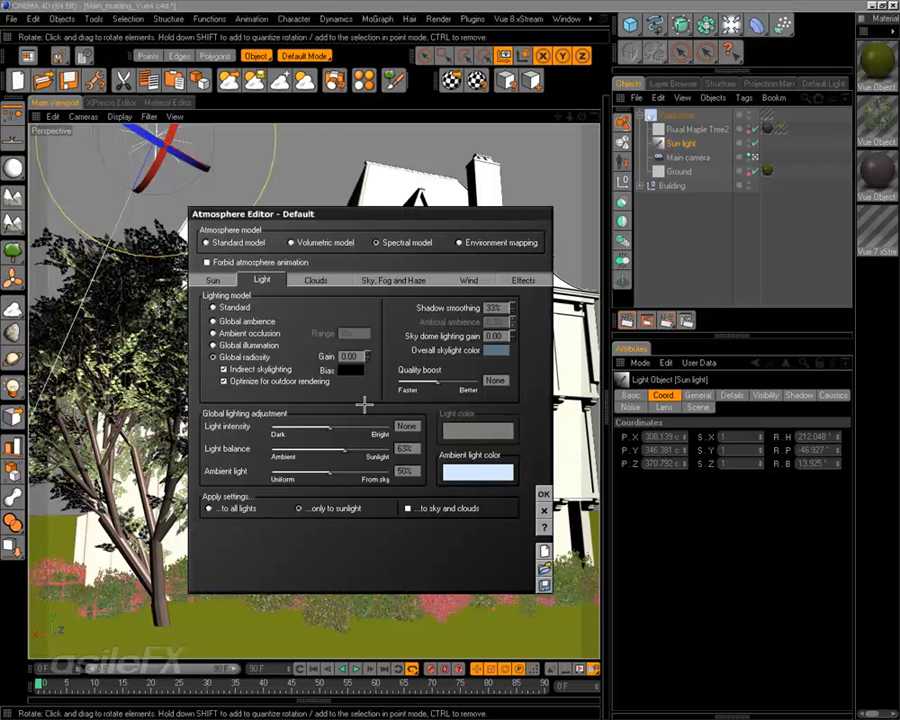
pyautogui.click(543, 494)
pyautogui.hotkey('ctrl', 'r')
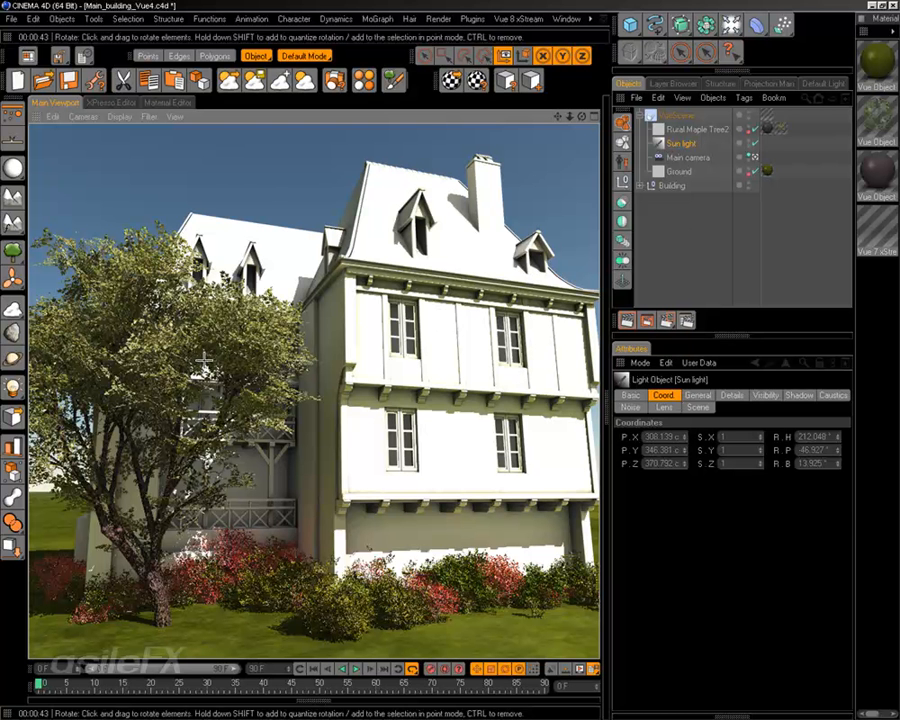
# Examine the Sun light's native shadow attributes, including density, color and transparency.
pyautogui.click(677, 143)
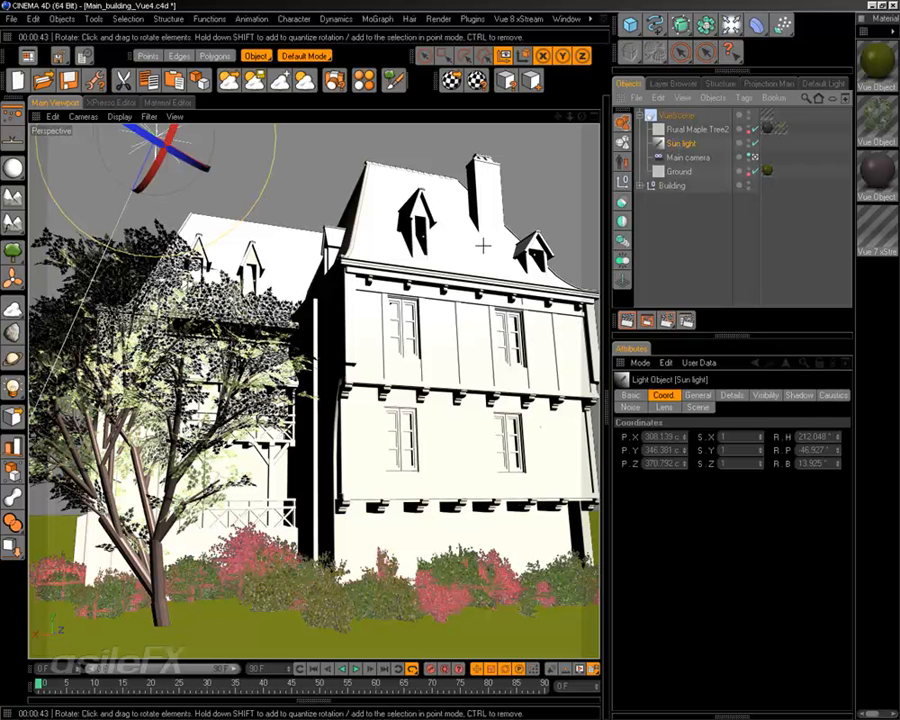
pyautogui.click(799, 395)
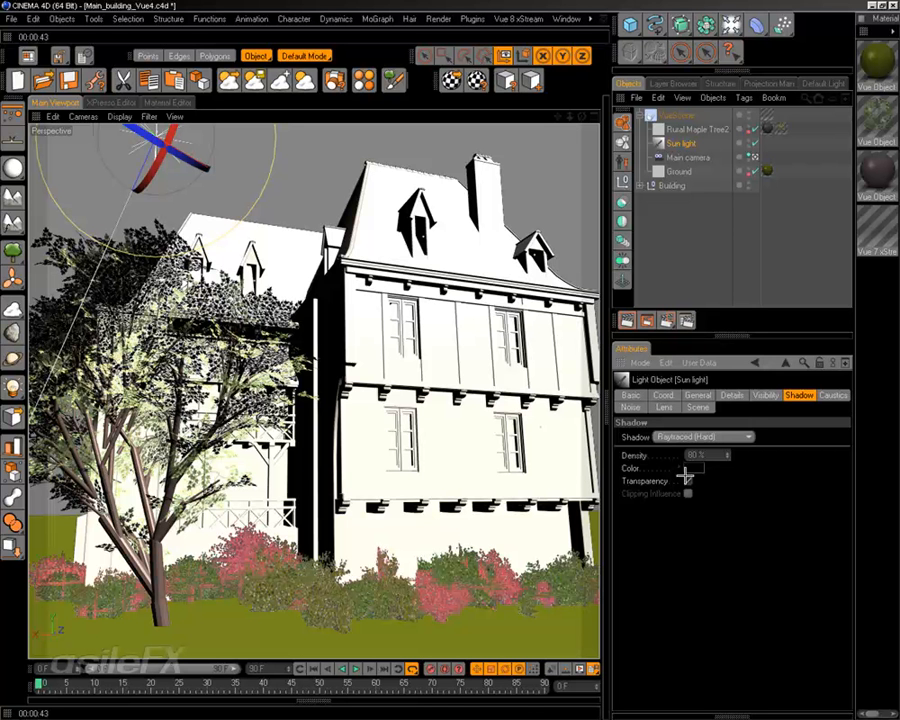
pyautogui.click(687, 480)
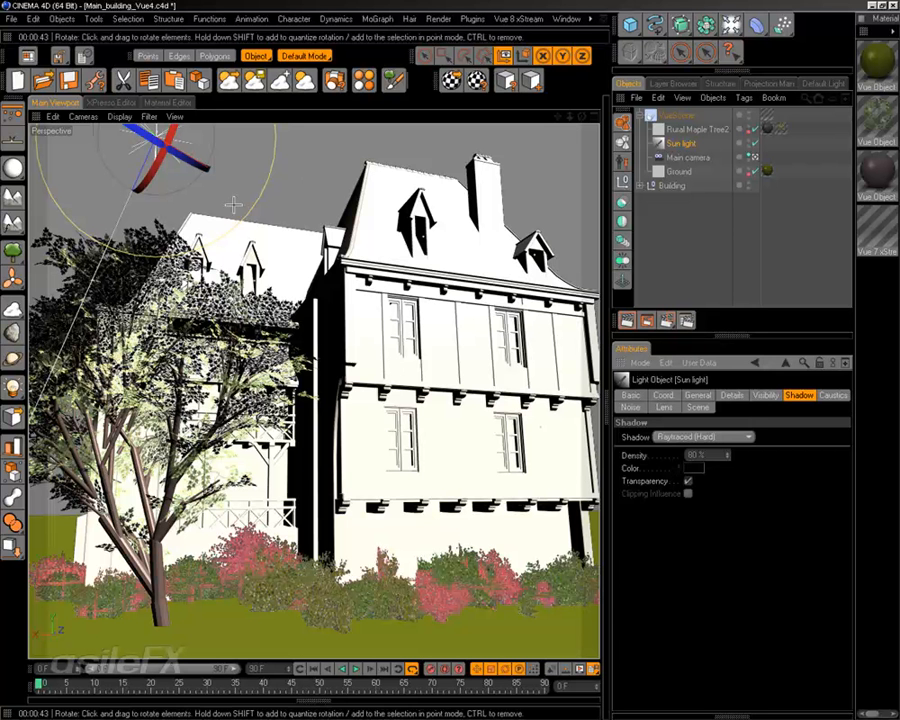
# Review the general Vue xStream options and the native and Vue light lists in the light conversion settings.
pyautogui.click(64, 55)
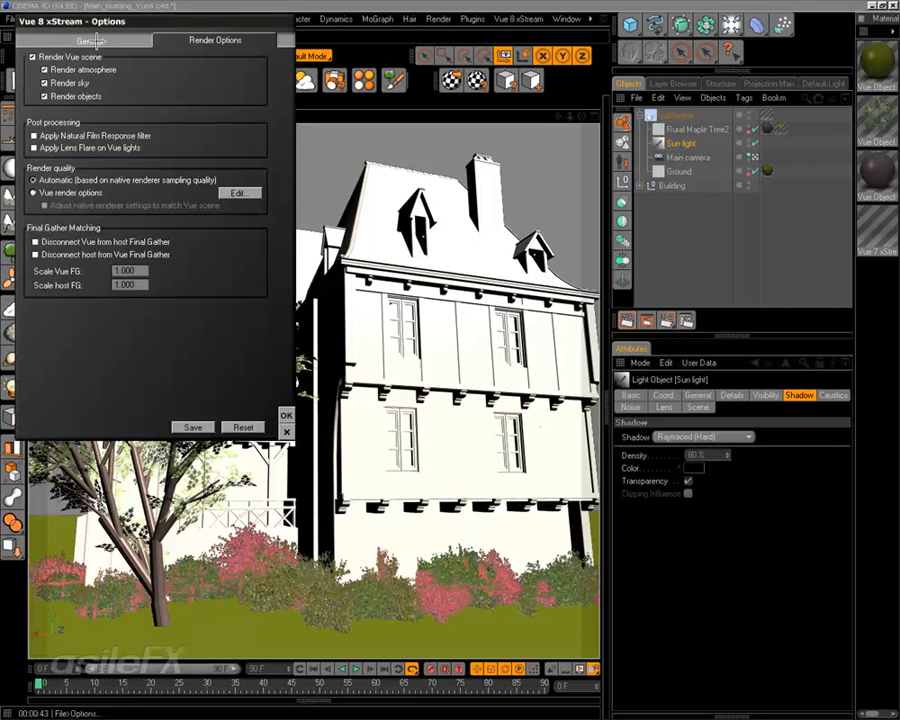
pyautogui.click(88, 40)
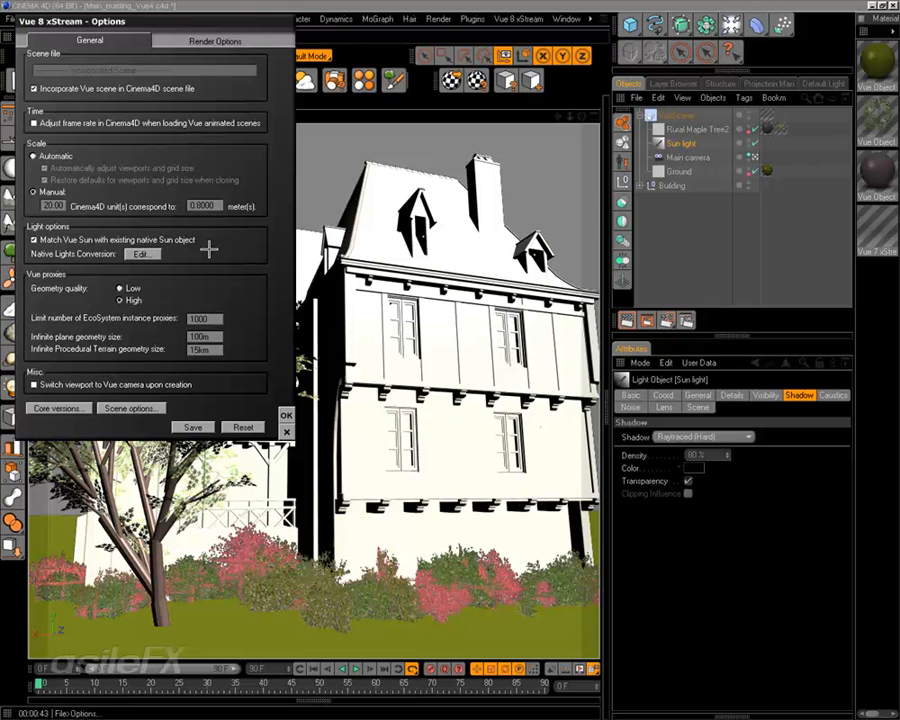
pyautogui.click(140, 254)
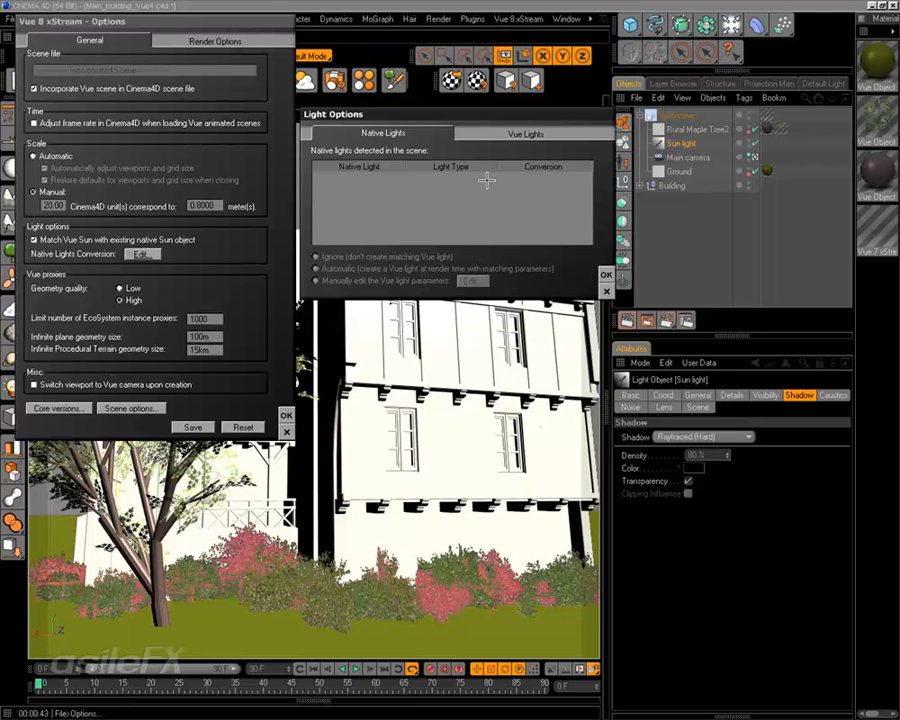
pyautogui.click(525, 133)
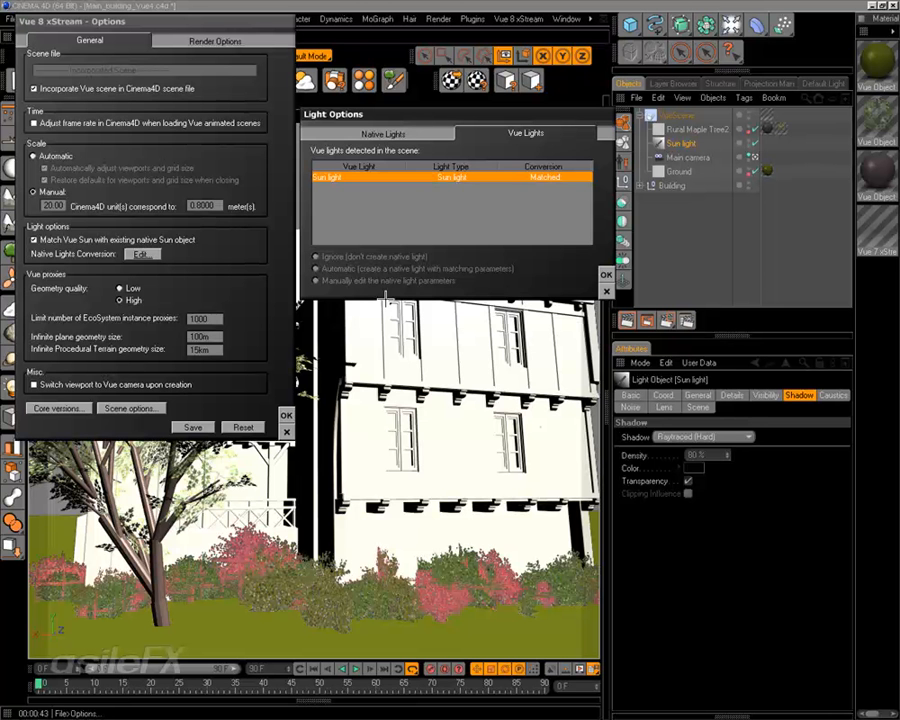
pyautogui.click(606, 274)
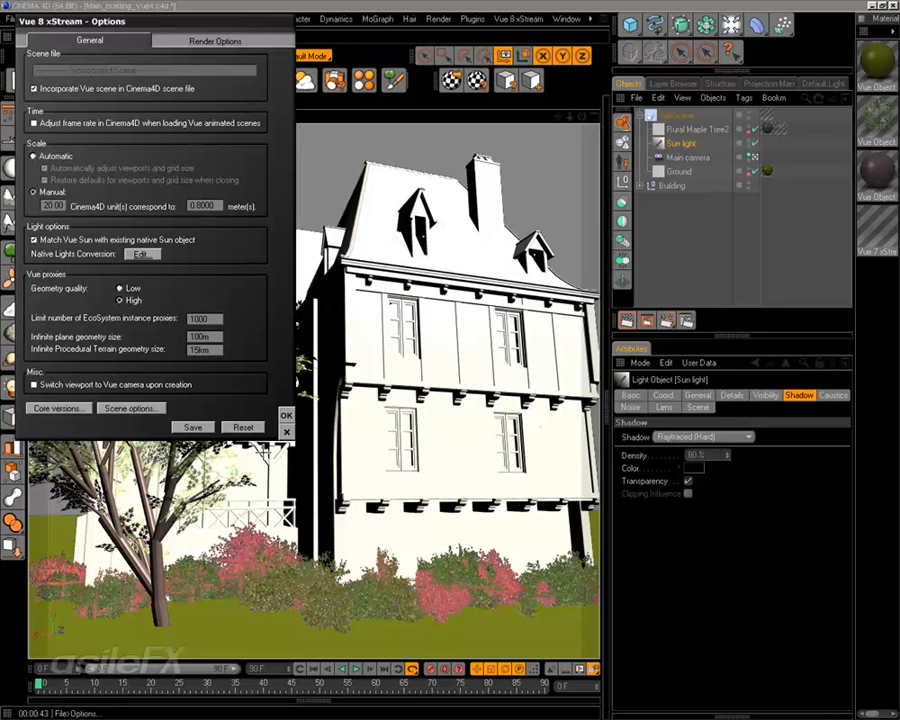
pyautogui.click(285, 414)
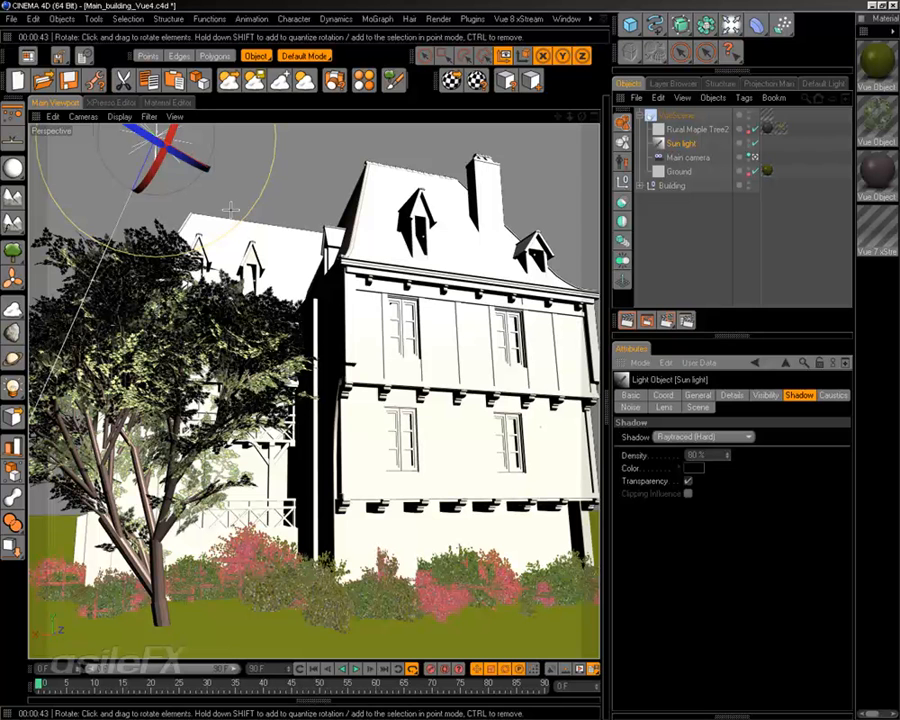
# Rotate the Sun light so it shines from behind the building, deselect it and render the Perspective view.
pyautogui.moveTo(162, 148); pyautogui.dragTo(160, 155)
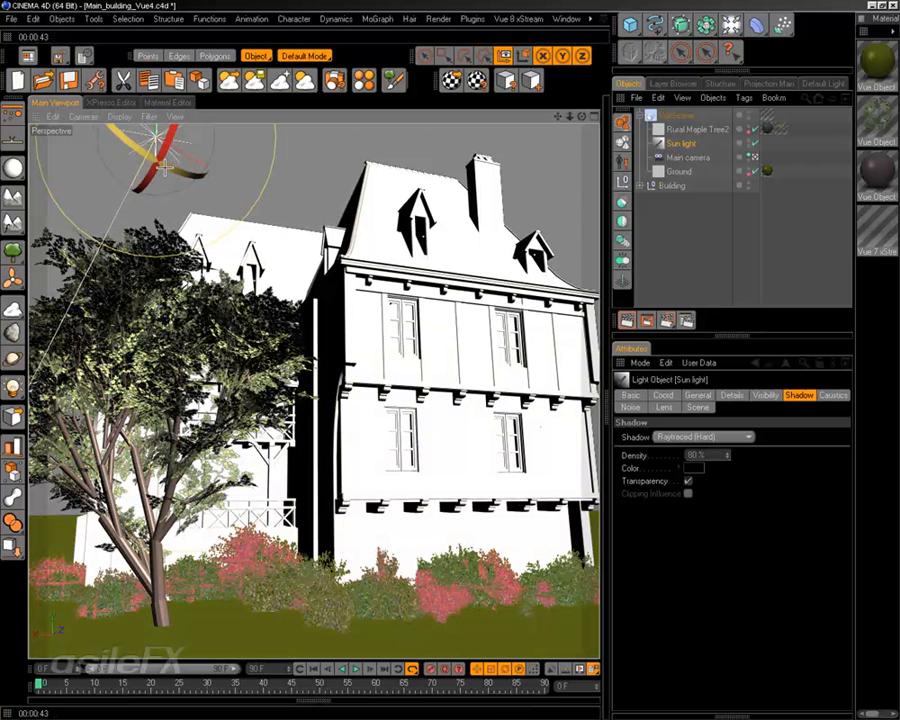
pyautogui.moveTo(197, 195)
pyautogui.keyDown('alt'); pyautogui.mouseDown()
pyautogui.moveTo(194, 214)
pyautogui.moveTo(188, 190)
pyautogui.mouseUp(); pyautogui.keyUp('alt')
pyautogui.moveTo(102, 141)
pyautogui.mouseDown()
pyautogui.moveTo(104, 123)
pyautogui.moveTo(150, 165)
pyautogui.moveTo(230, 199)
pyautogui.moveTo(132, 125)
pyautogui.moveTo(122, 152)
pyautogui.moveTo(197, 252)
pyautogui.mouseUp()
pyautogui.click(687, 289)
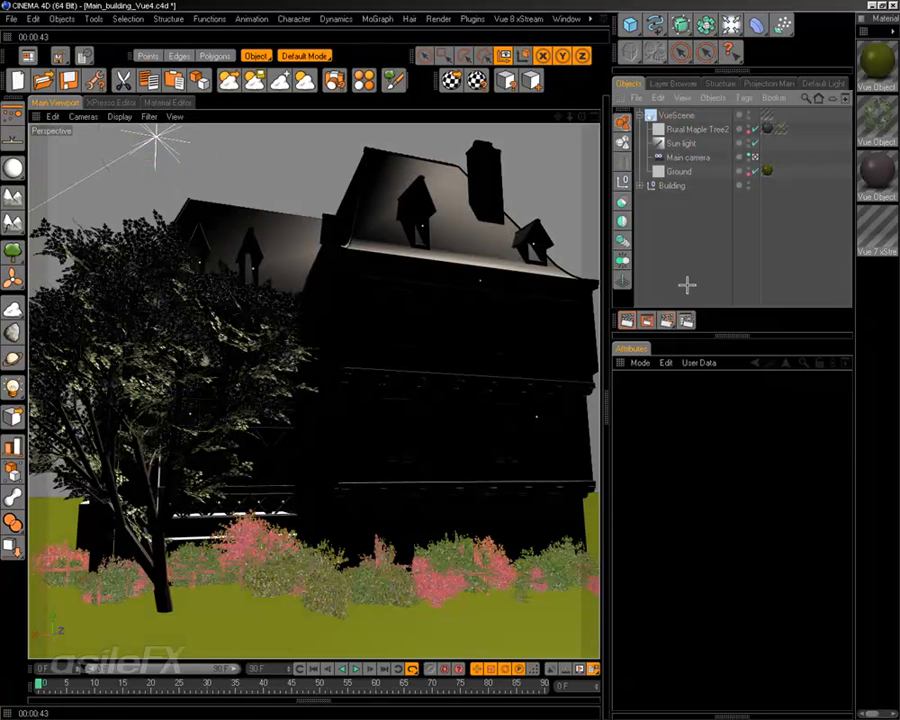
pyautogui.click(627, 321)
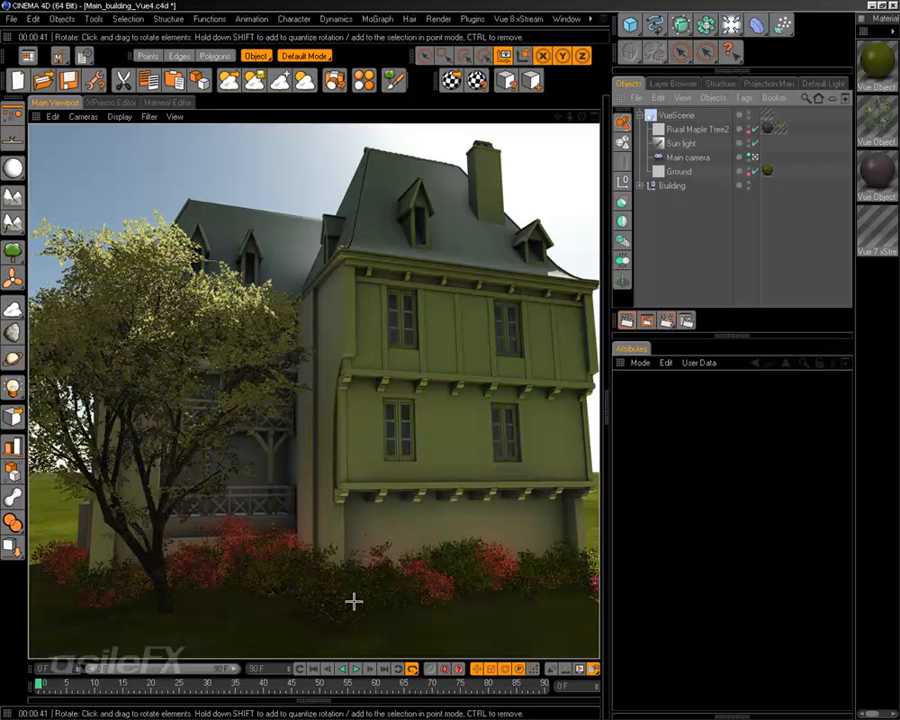
pyautogui.click(665, 261)
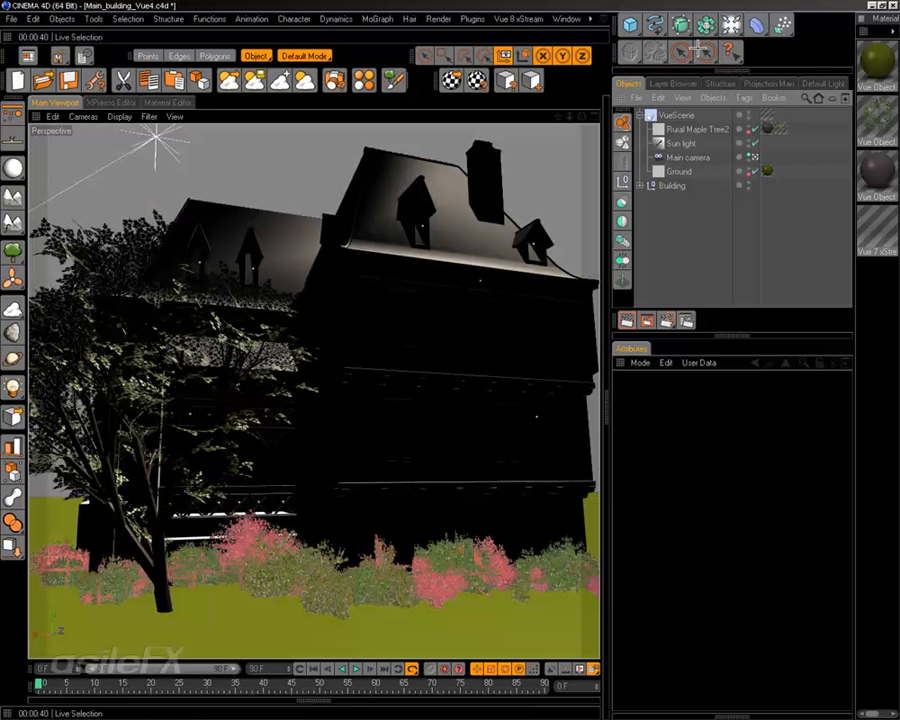
# Add a native omni light and move it up and out in front of the building's facade.
pyautogui.click(733, 24)
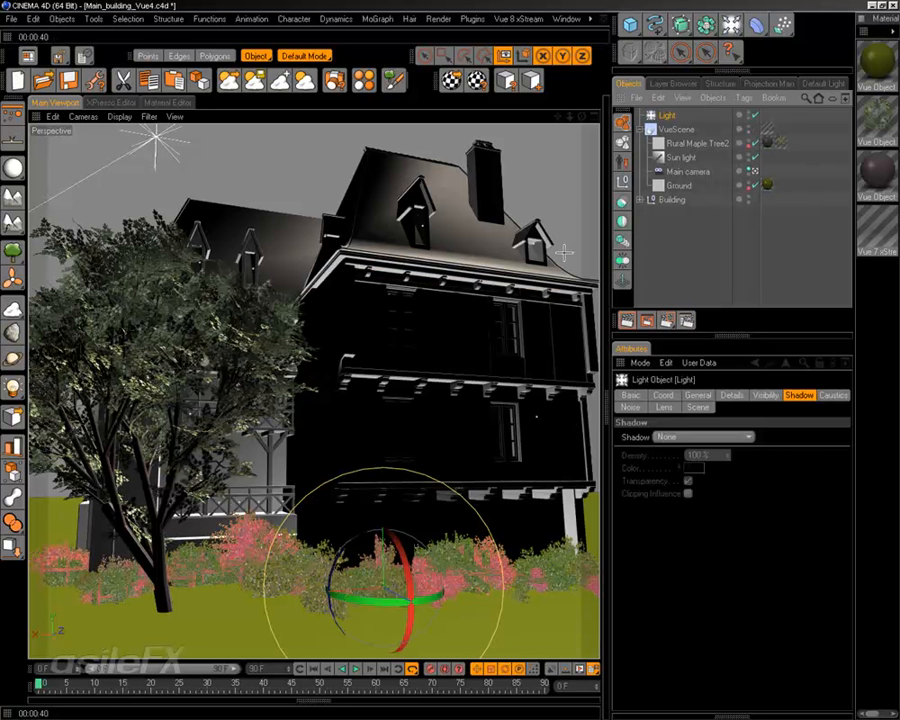
pyautogui.press('e')
pyautogui.moveTo(385, 511); pyautogui.dragTo(385, 402)
pyautogui.moveTo(421, 478); pyautogui.dragTo(327, 478)
# Check how the new native point light is converted in the Vue xStream light options.
pyautogui.click(94, 82)
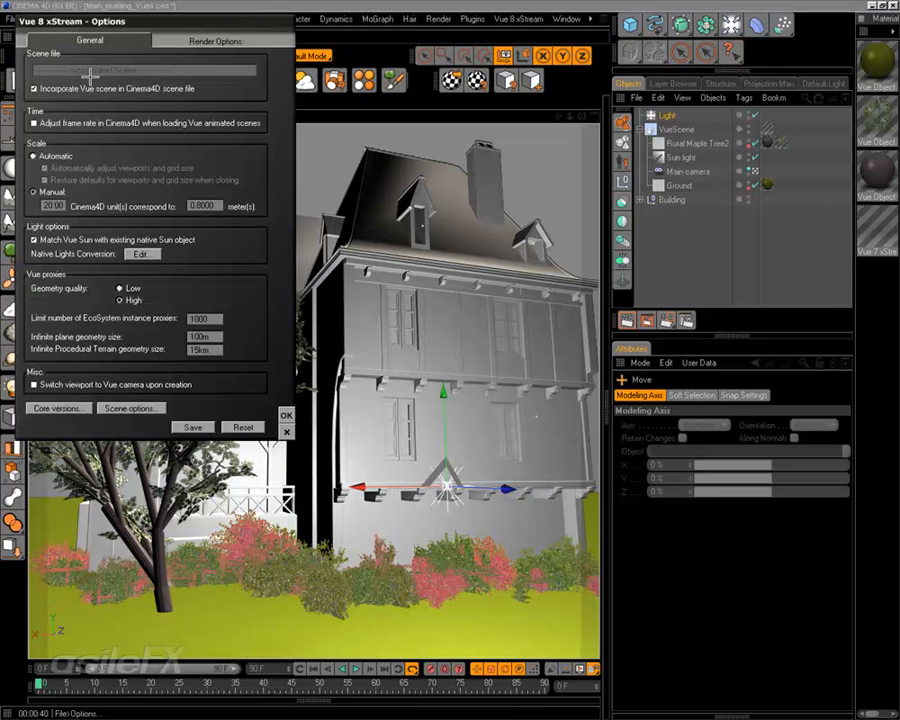
pyautogui.click(148, 250)
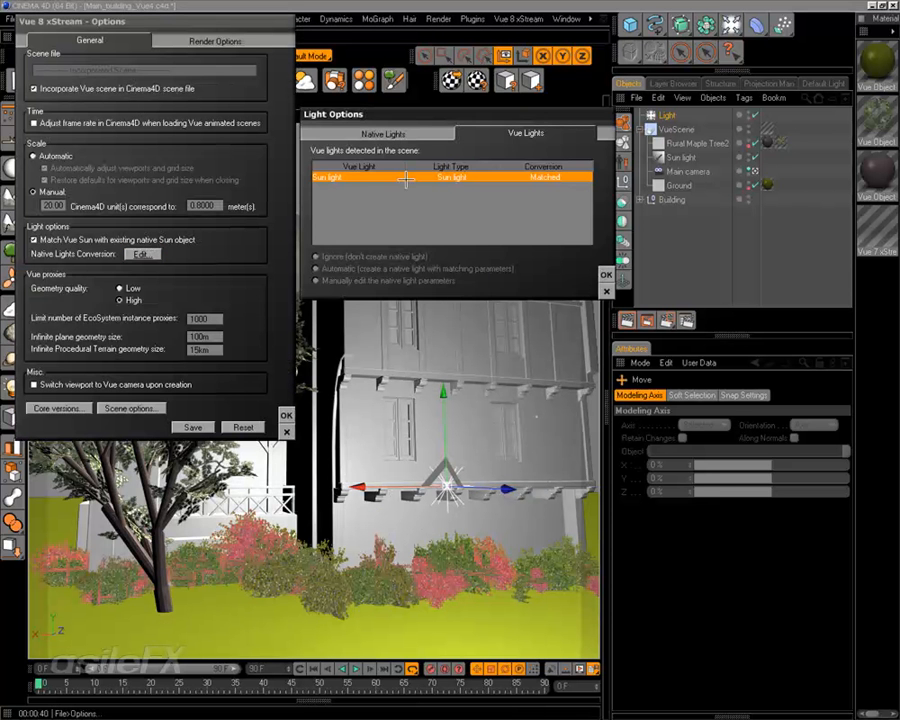
pyautogui.click(355, 134)
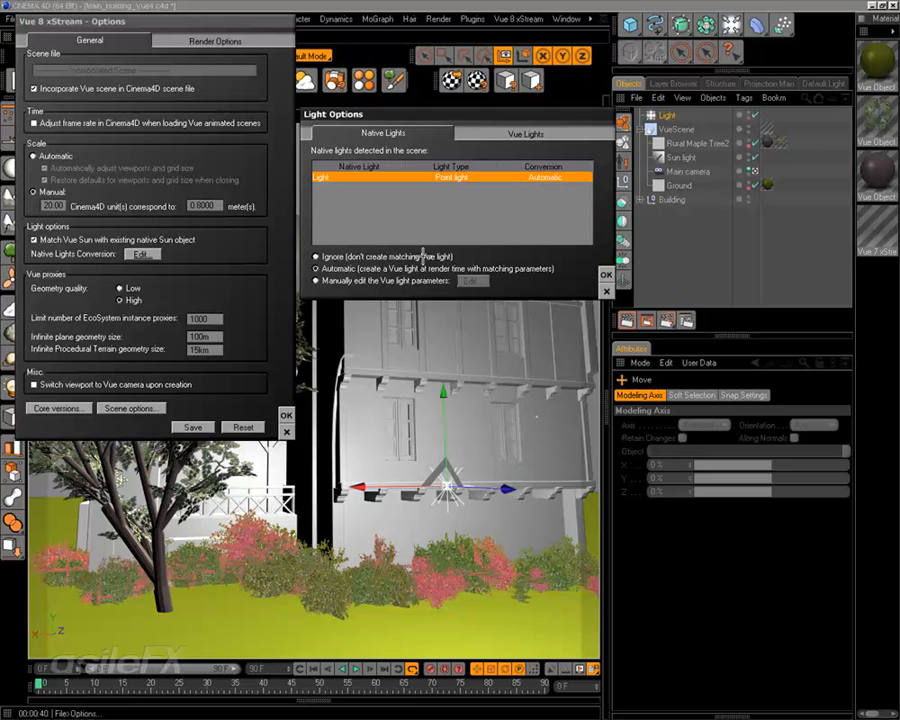
pyautogui.click(604, 274)
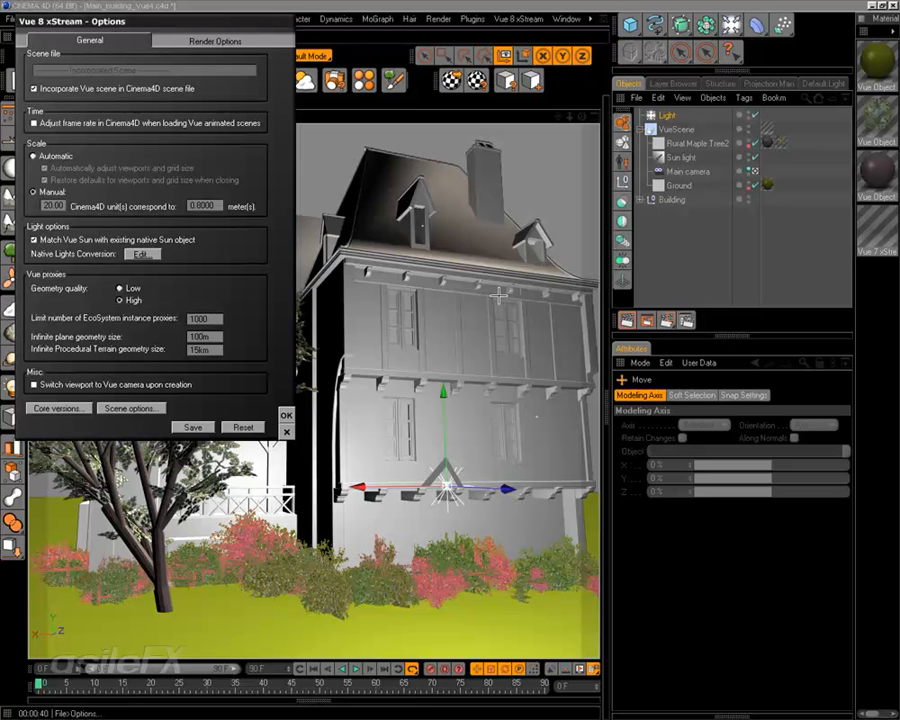
pyautogui.click(286, 415)
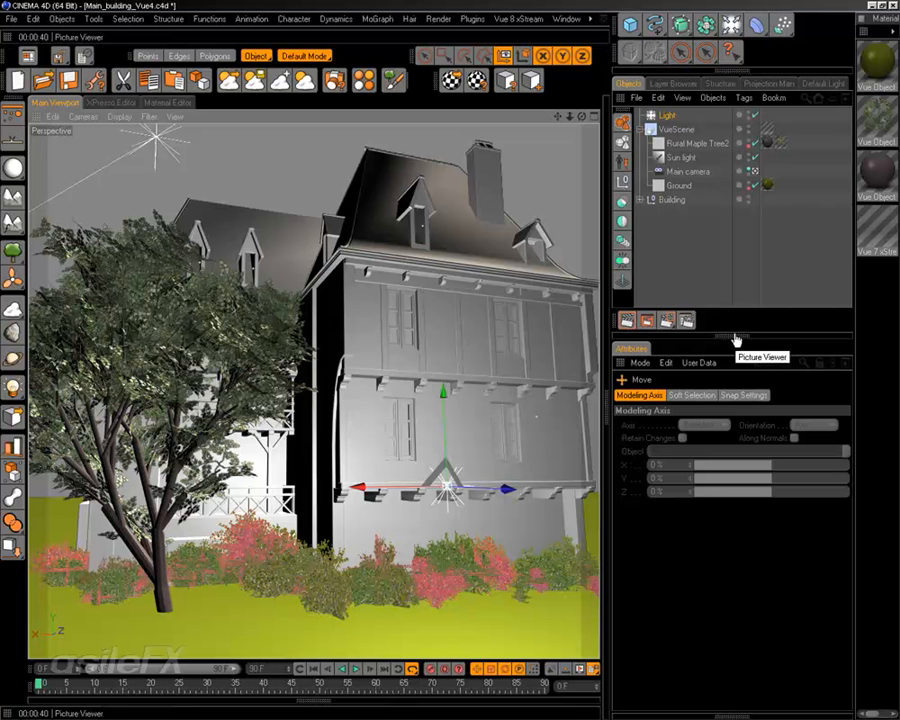
# Set the new omni light's color to light blue, RGB 151, 224, 235.
pyautogui.click(667, 116)
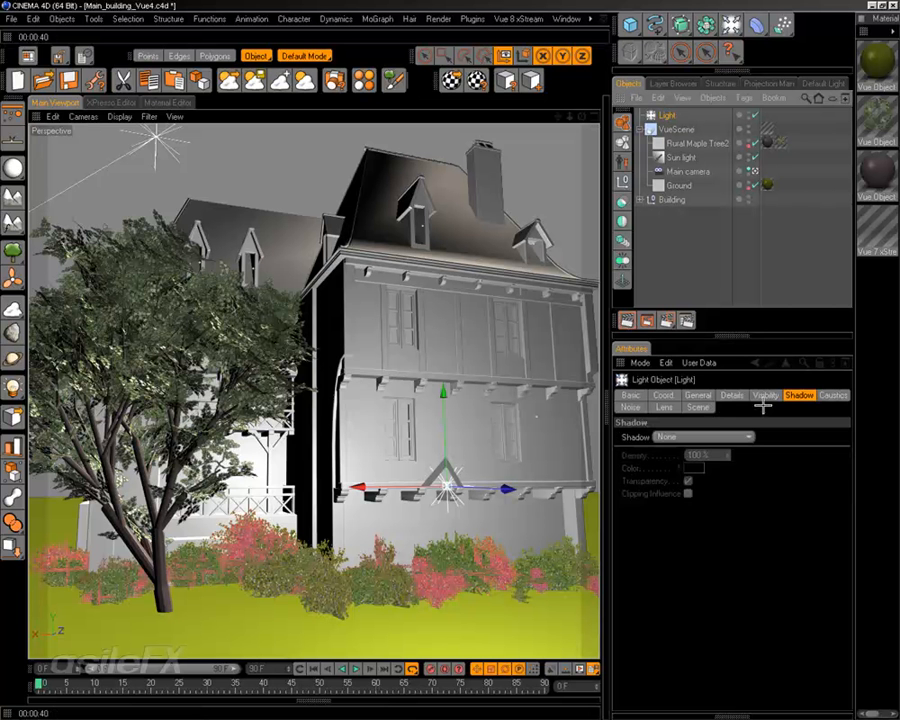
pyautogui.click(631, 395)
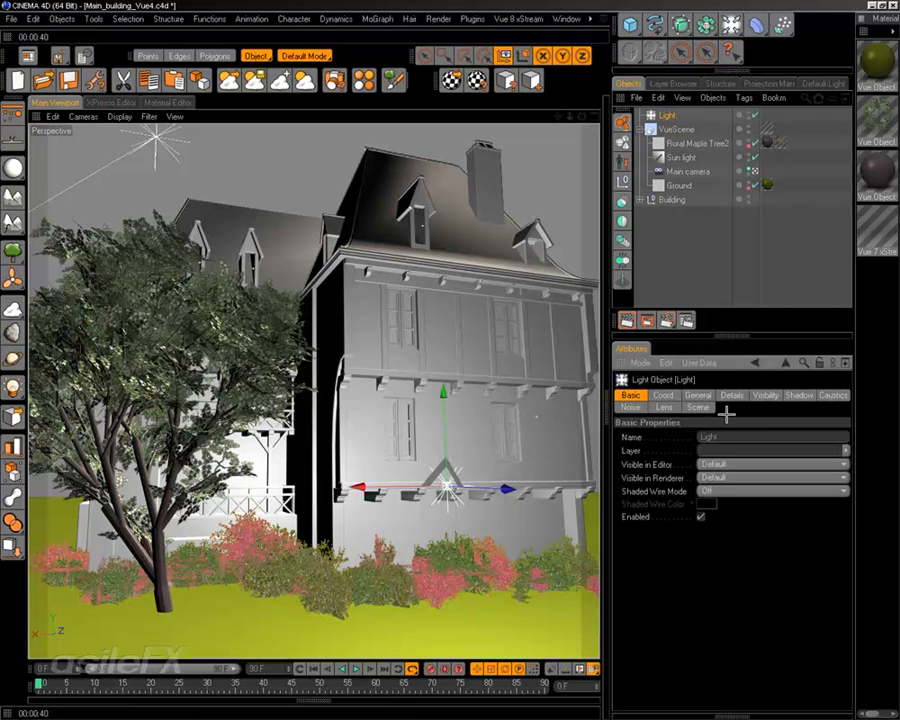
pyautogui.click(664, 395)
pyautogui.click(699, 395)
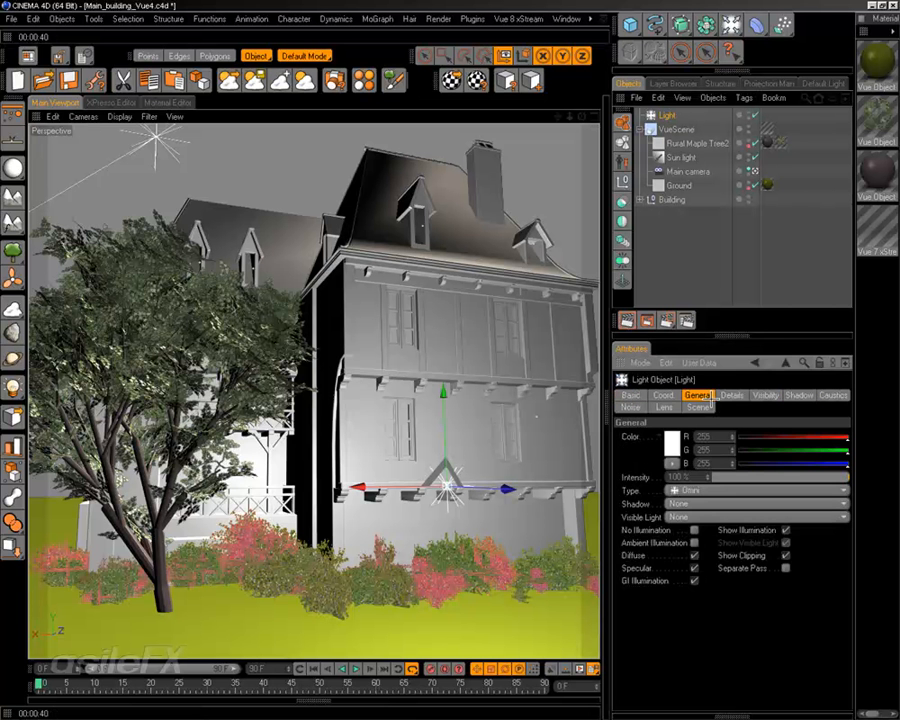
pyautogui.click(672, 442)
pyautogui.moveTo(682, 398); pyautogui.dragTo(708, 401)
pyautogui.click(624, 411)
pyautogui.click(645, 504)
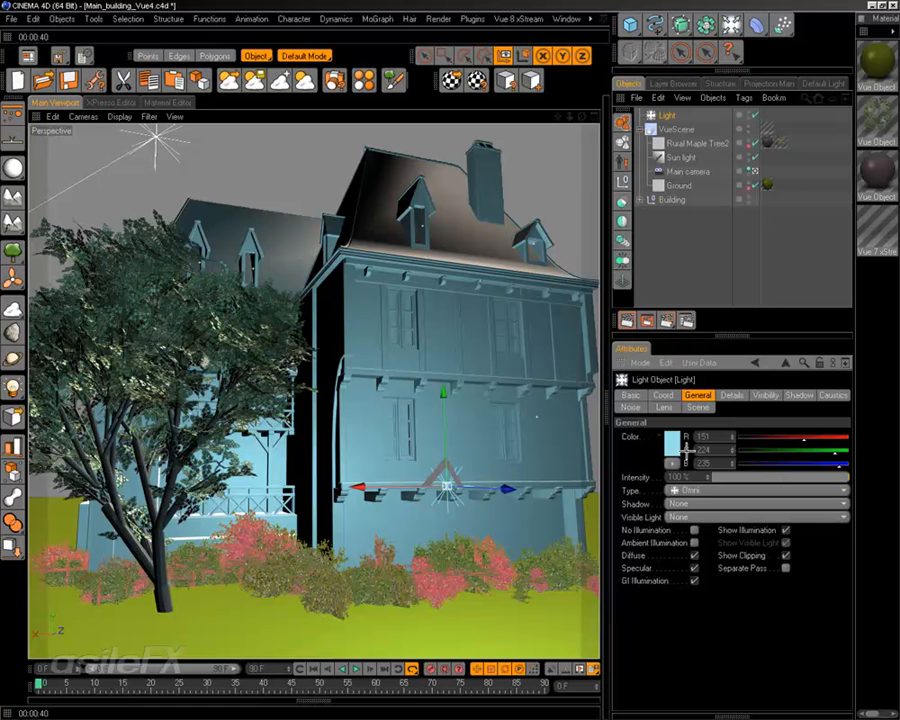
# Set the omni light's shadow type to Raytraced (Hard) and render the Perspective view.
pyautogui.click(700, 503)
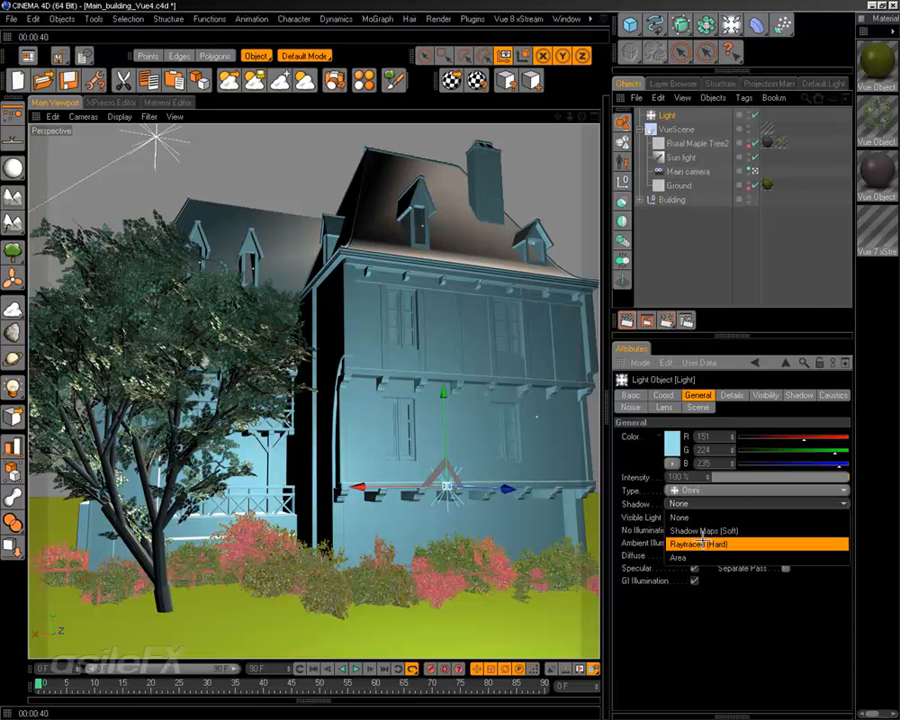
pyautogui.click(703, 541)
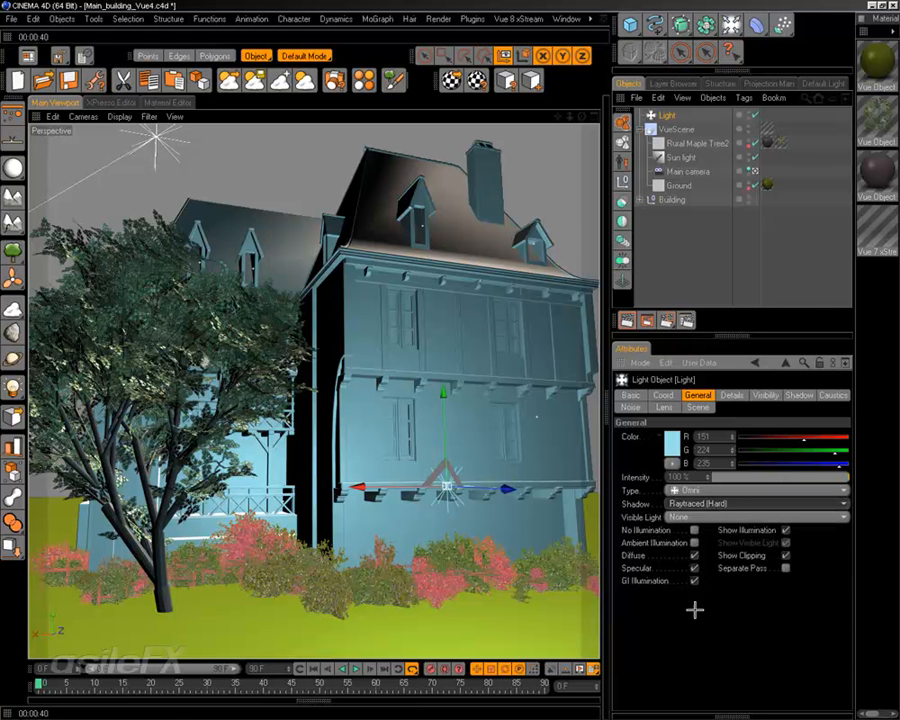
pyautogui.click(626, 320)
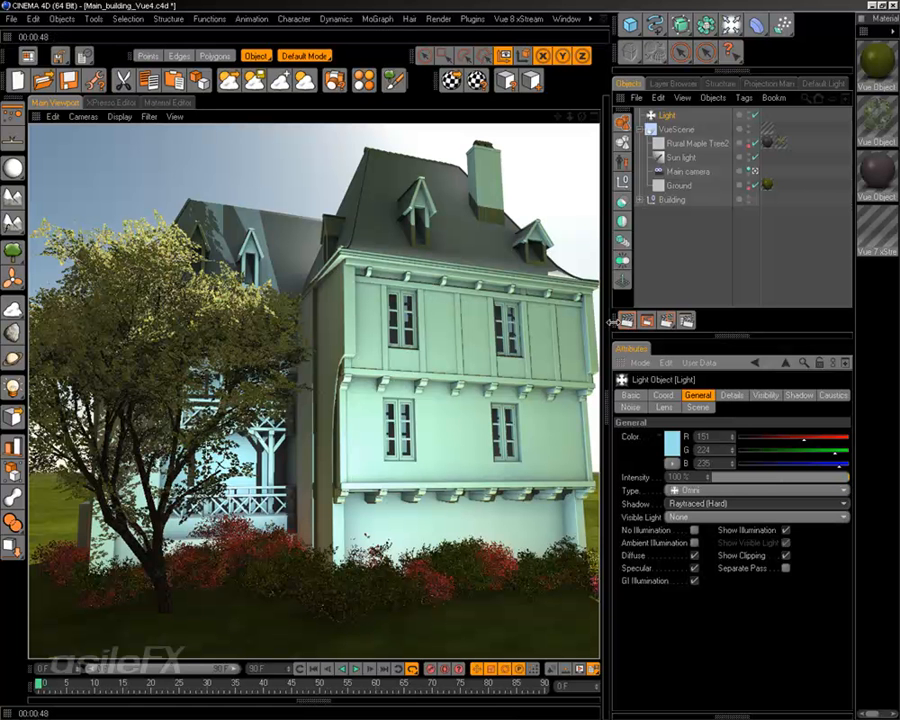
# Shift the omni light slightly along its Z axis in front of the facade and deselect it.
pyautogui.click(675, 221)
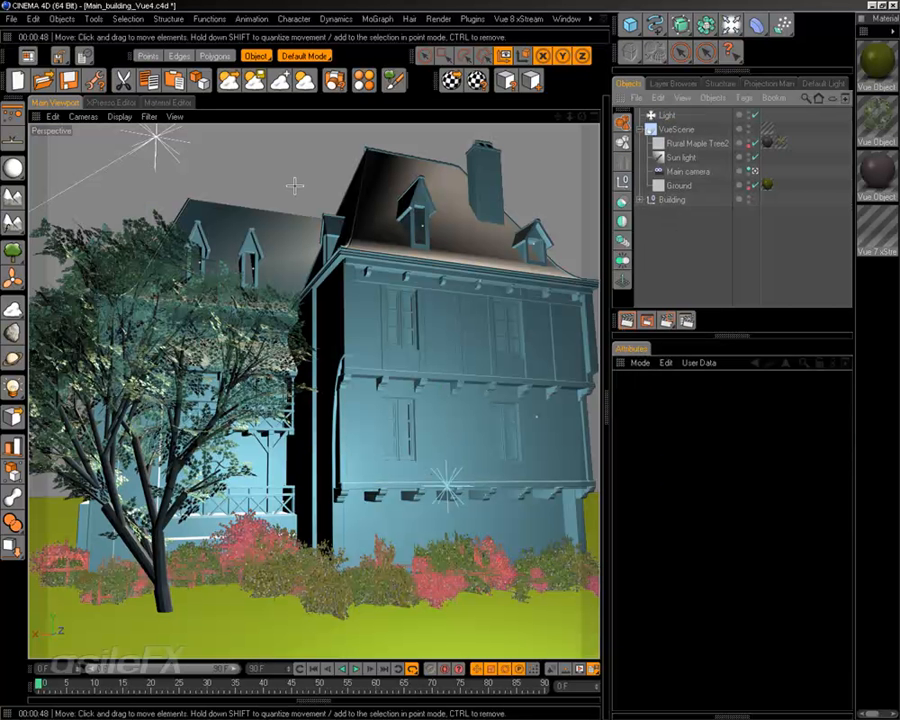
pyautogui.click(320, 342)
pyautogui.click(683, 221)
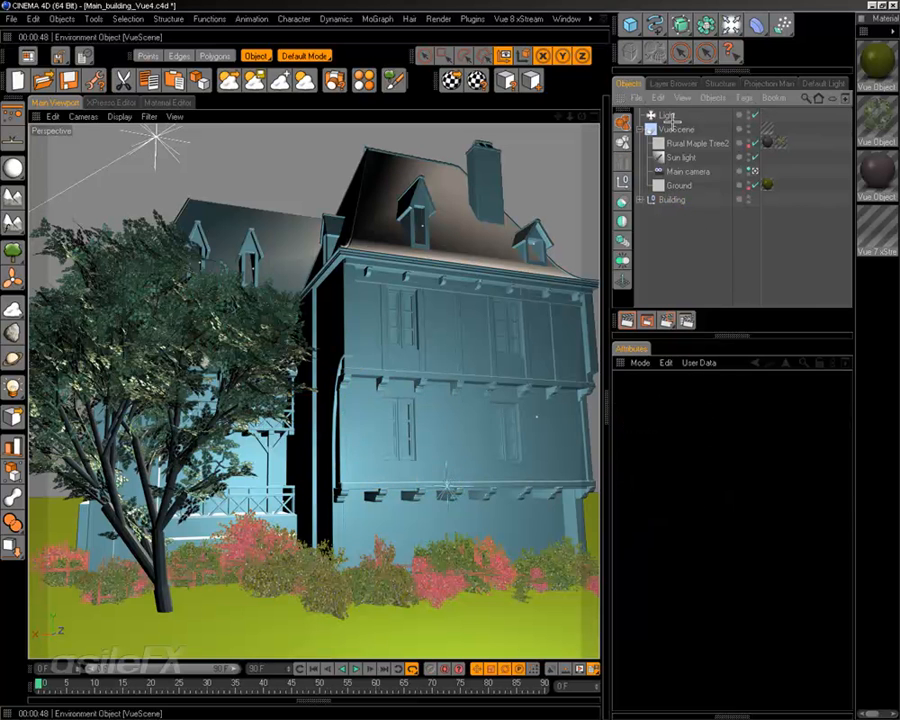
pyautogui.click(668, 116)
pyautogui.moveTo(495, 491); pyautogui.dragTo(515, 491)
pyautogui.click(677, 225)
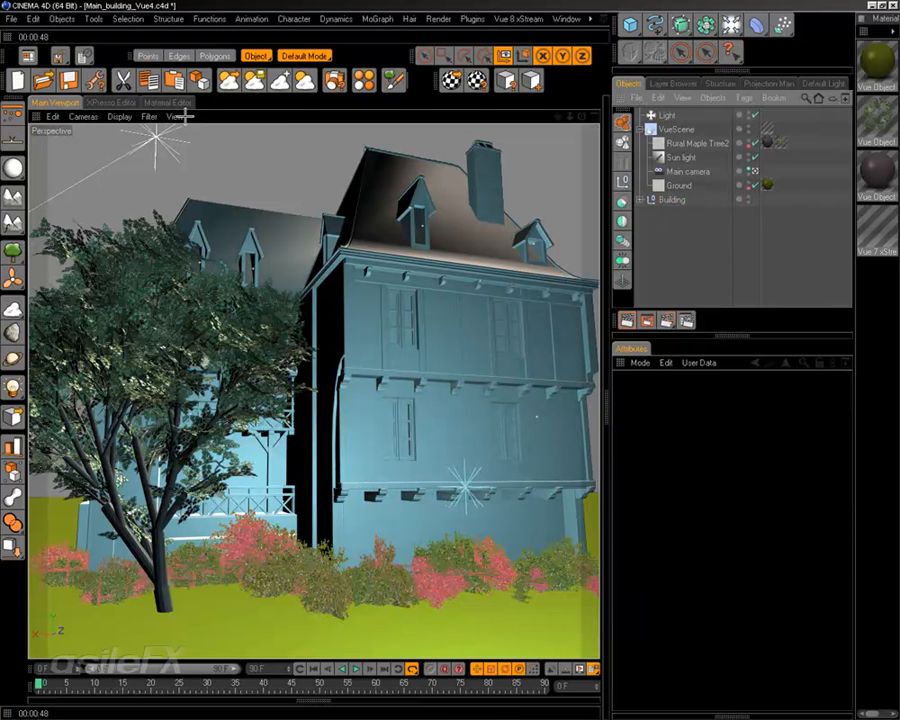
# Switch the native point light's conversion to manually edited Vue light parameters and open those parameters.
pyautogui.click(99, 82)
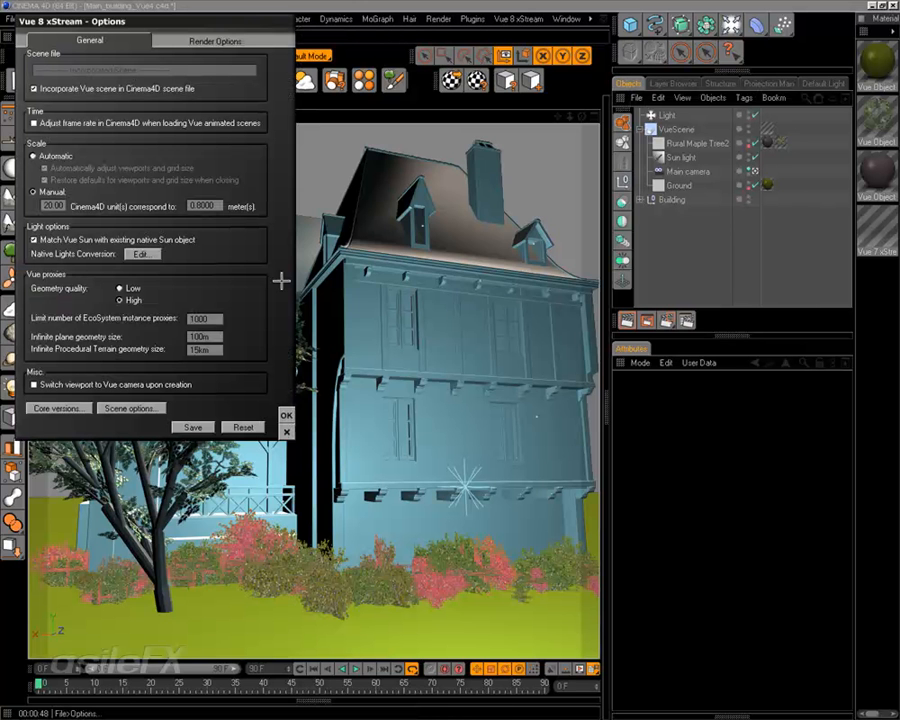
pyautogui.click(141, 254)
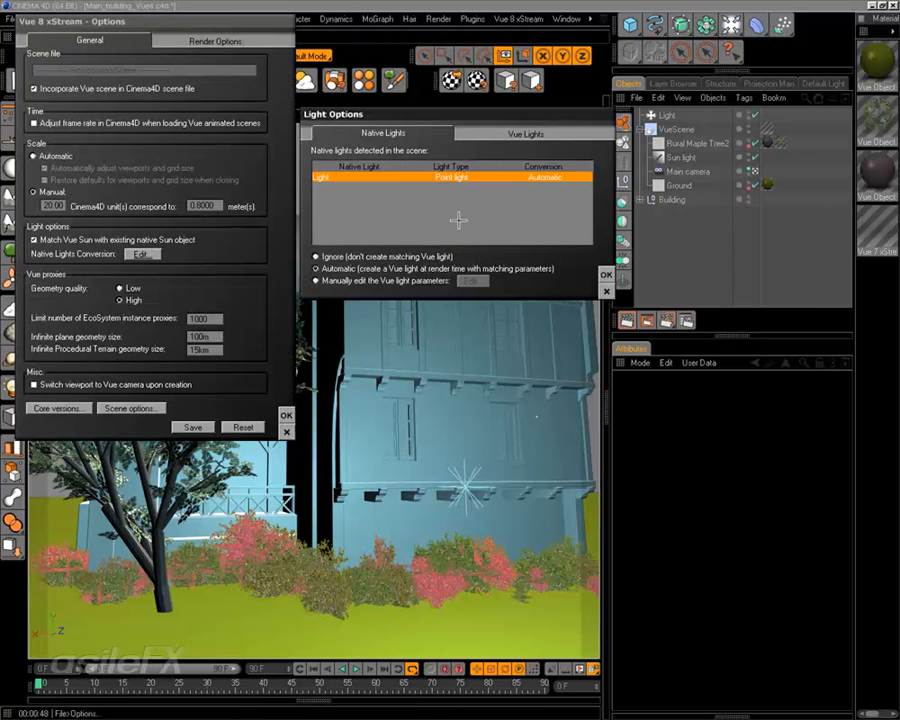
pyautogui.click(389, 281)
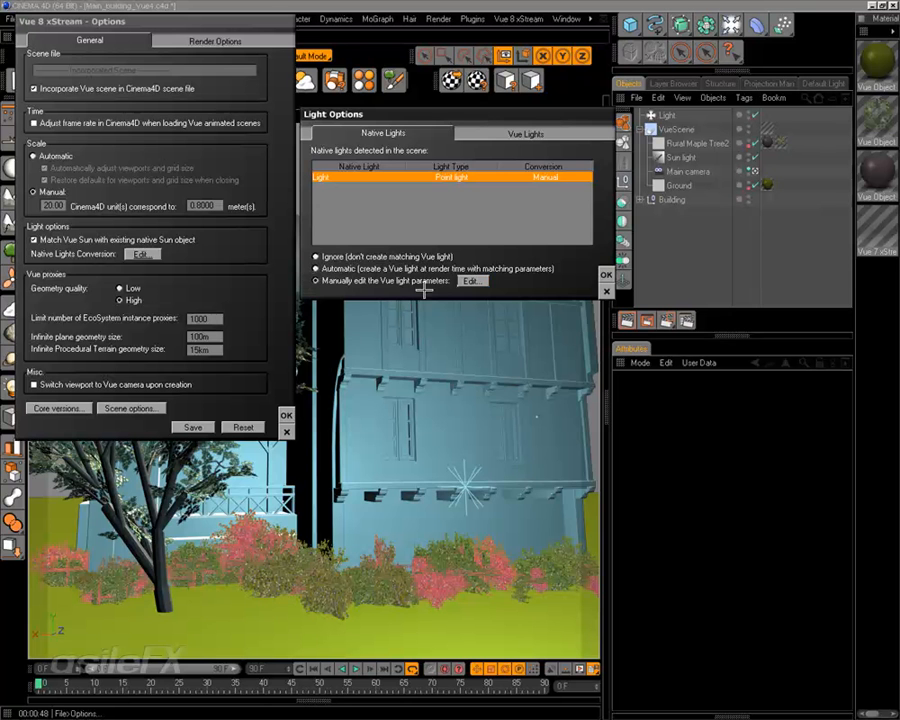
pyautogui.click(470, 282)
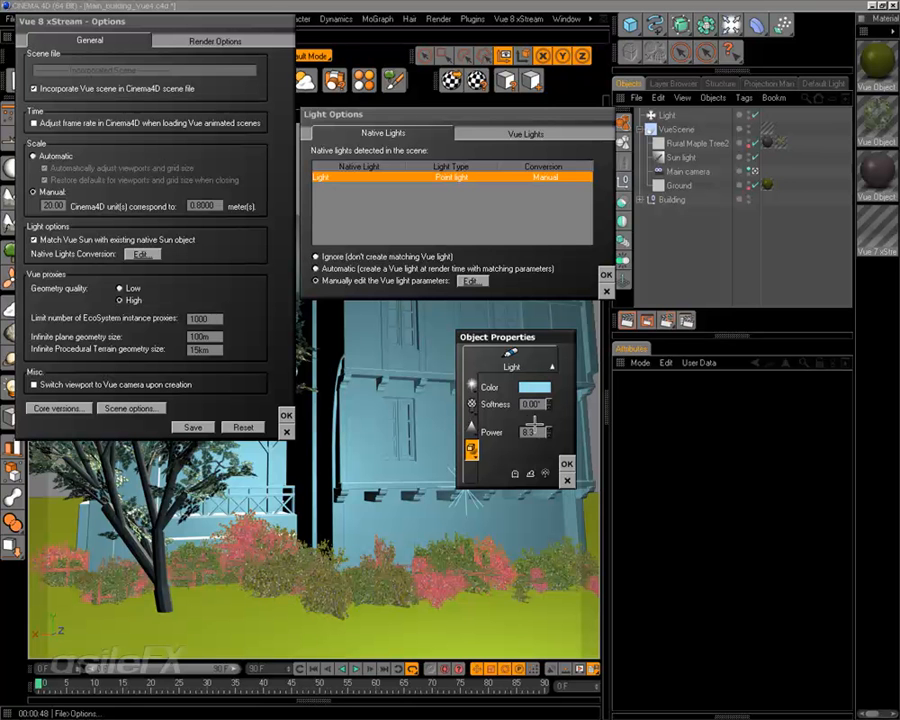
# Set the matching Vue light's power to 100, accept all the options and render the Perspective view.
pyautogui.doubleClick(537, 431)
pyautogui.write('100')
pyautogui.press('Return')
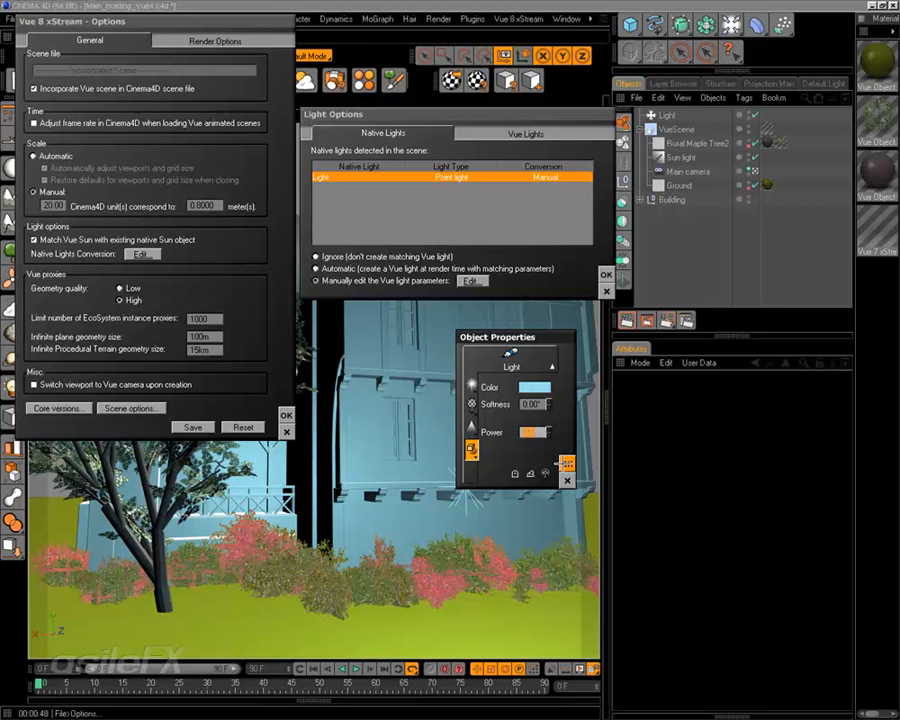
pyautogui.click(580, 483)
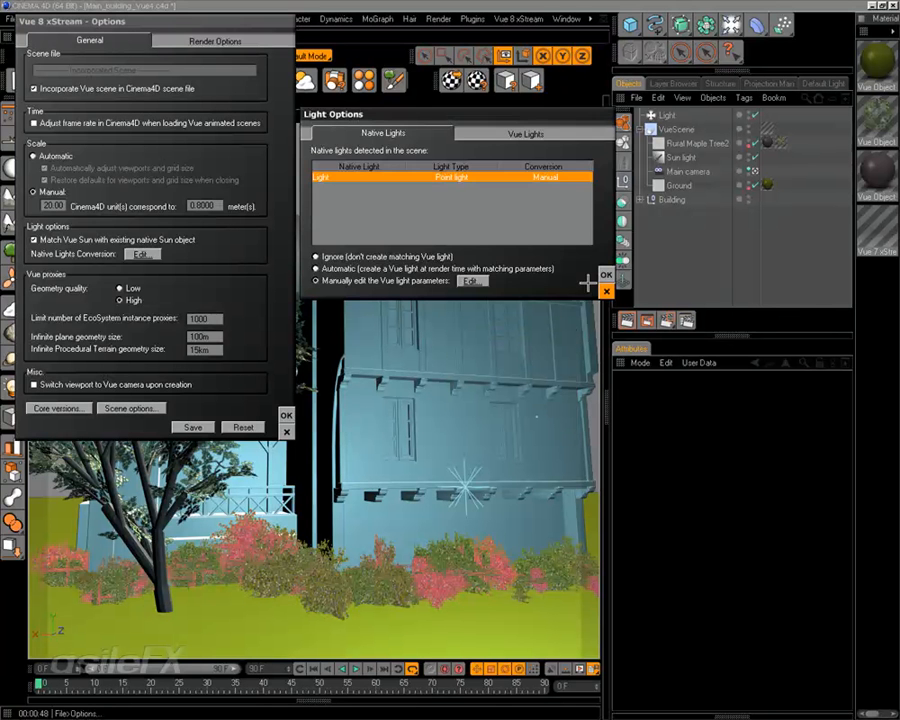
pyautogui.click(606, 274)
pyautogui.click(286, 415)
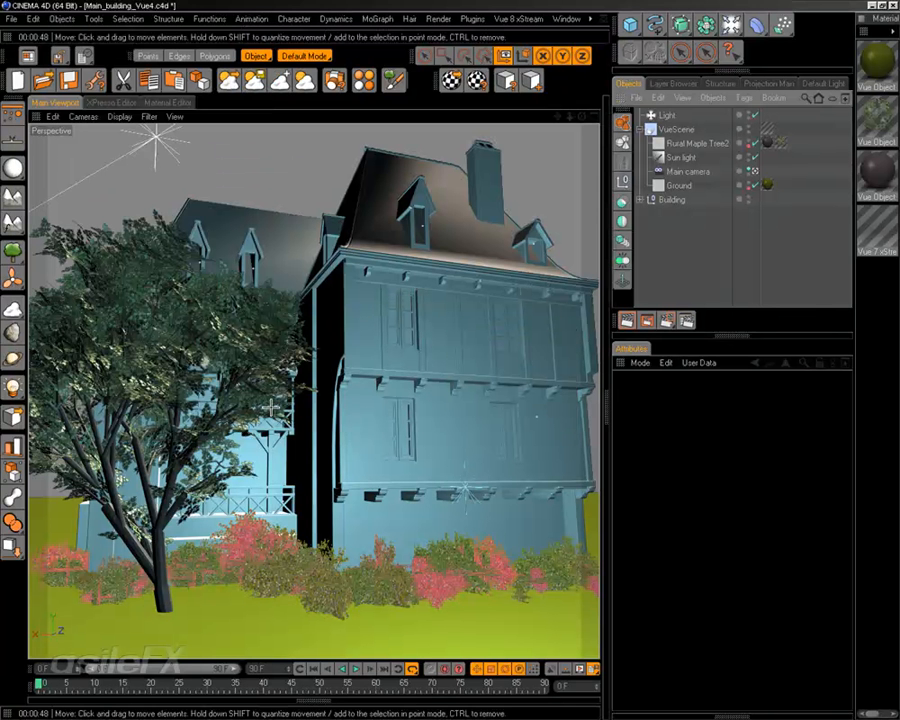
pyautogui.hotkey('ctrl', 'r')
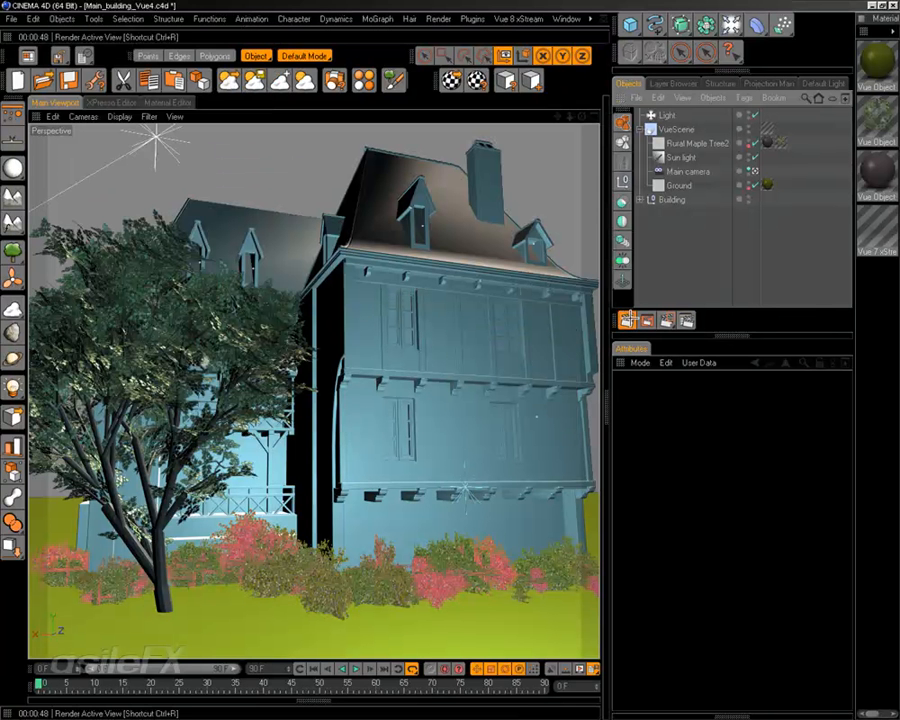
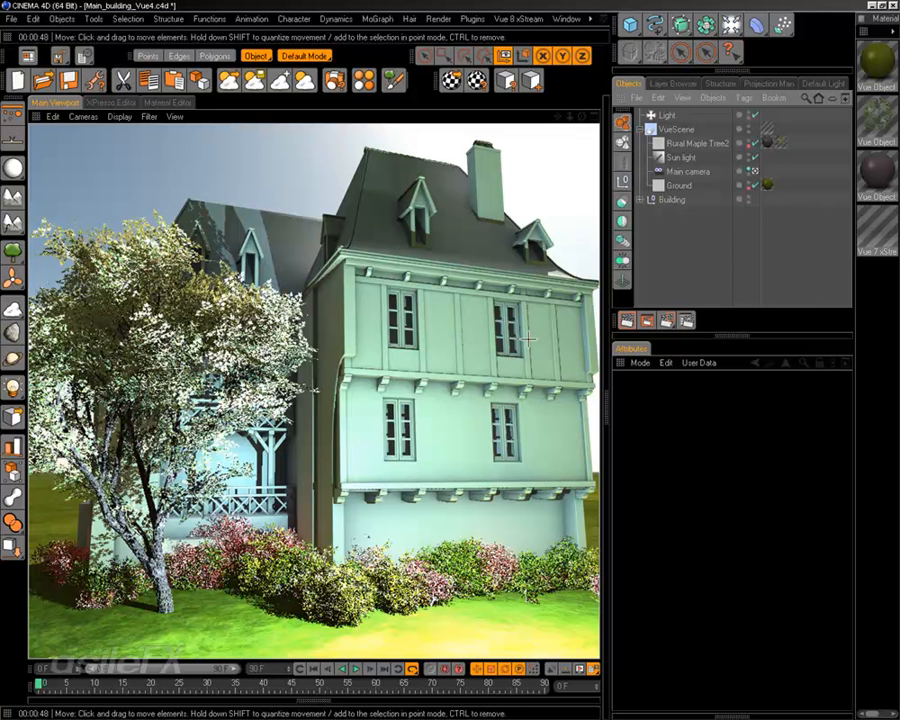
# Clear the render and reopen the native point light's manual Vue light parameters through the native lights conversion options.
pyautogui.click(721, 258)
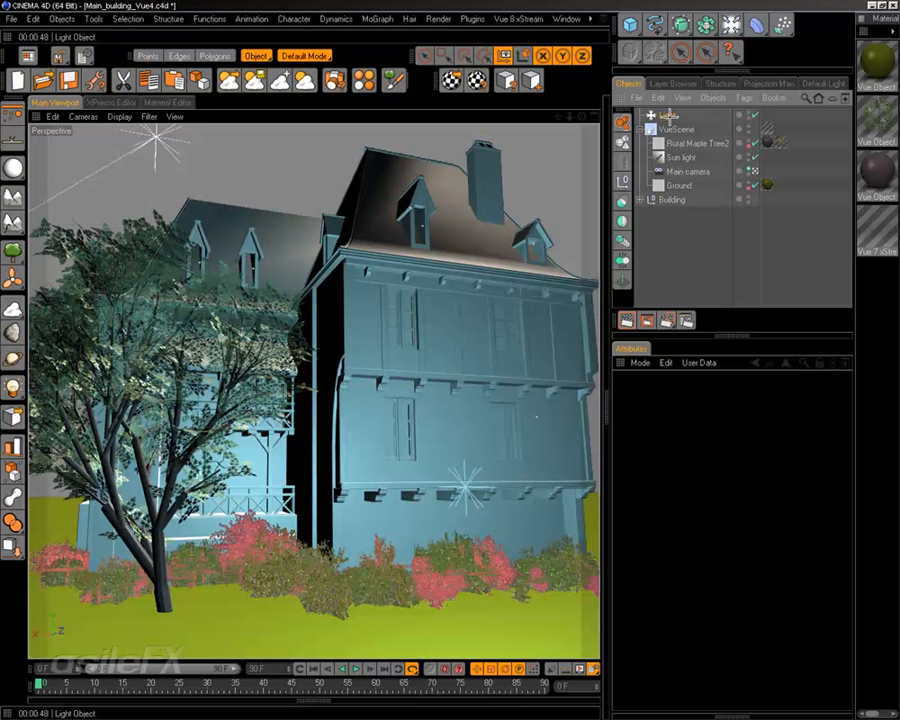
pyautogui.click(689, 157)
pyautogui.click(687, 227)
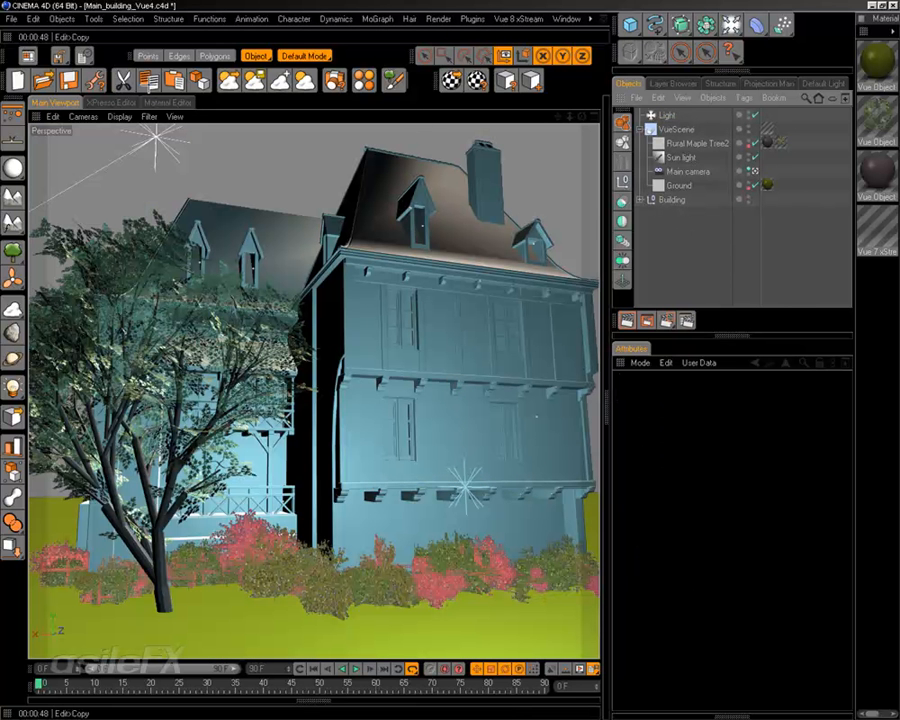
pyautogui.click(99, 83)
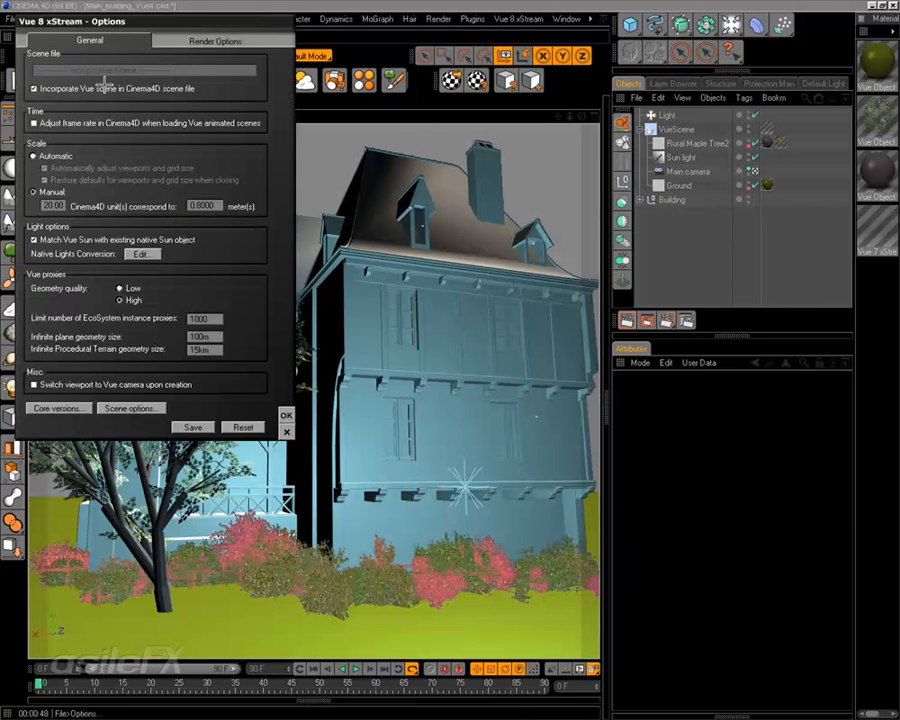
pyautogui.click(141, 254)
pyautogui.click(474, 281)
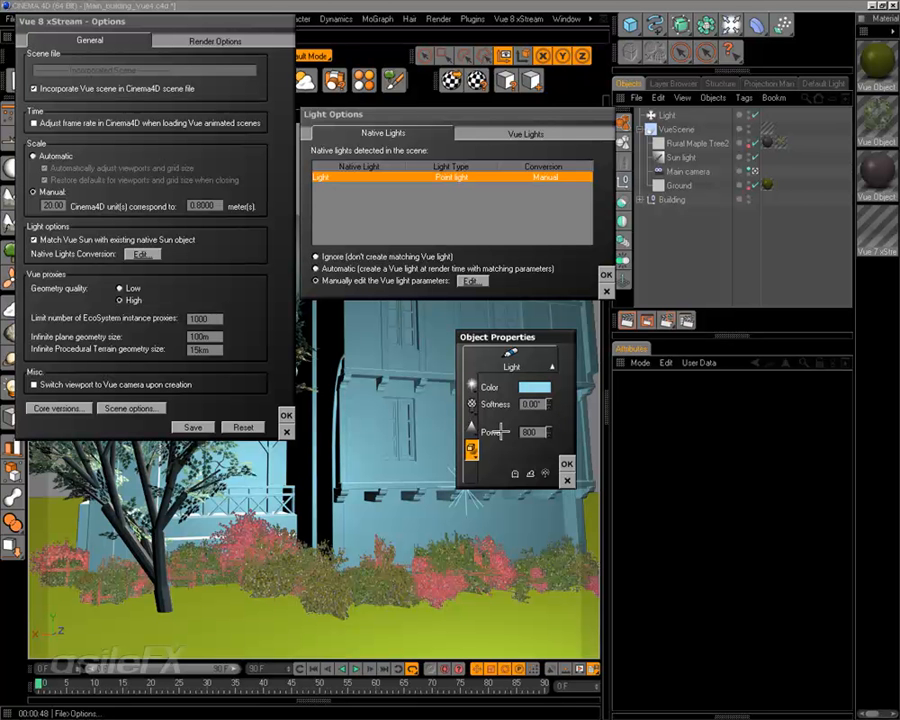
# Review the matching Vue light's properties, discard them and compare the automatic and manual conversion modes for the native point light.
pyautogui.click(473, 450)
pyautogui.click(522, 457)
pyautogui.click(567, 480)
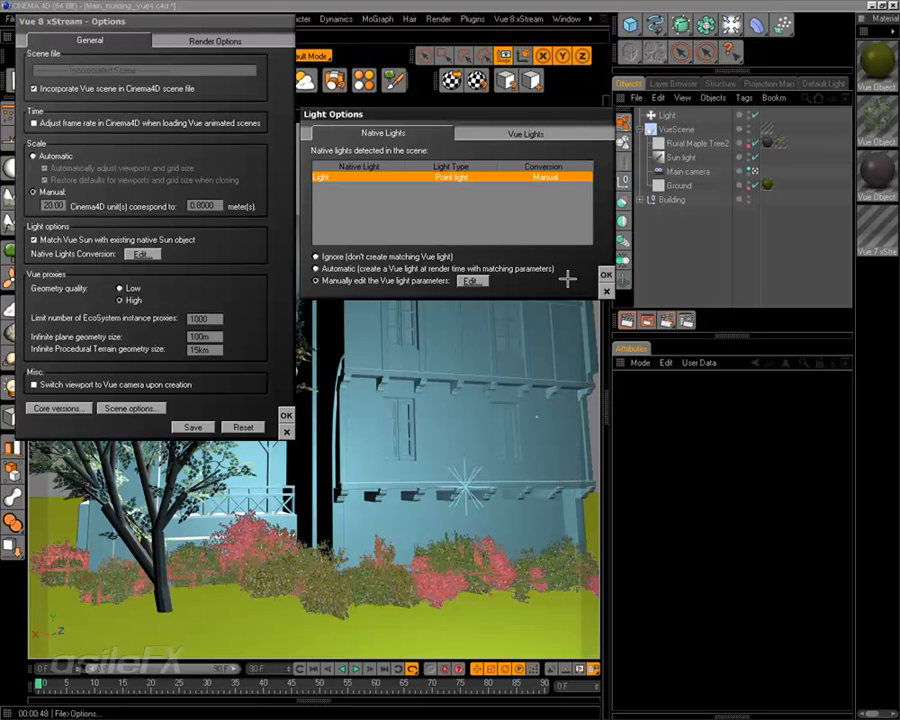
pyautogui.click(424, 268)
pyautogui.click(410, 281)
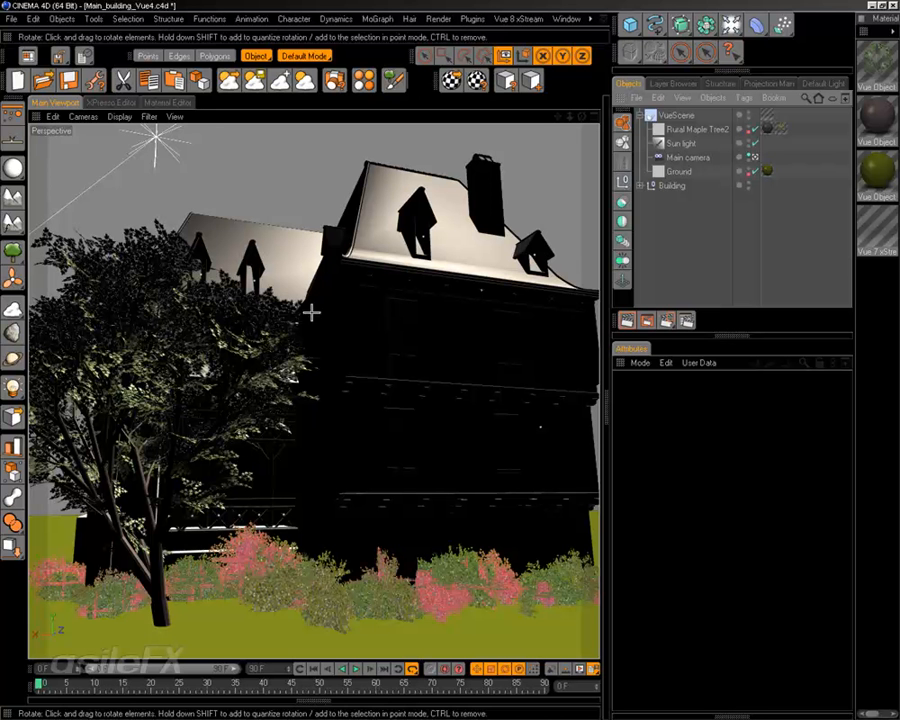
# Add a procedural terrain to the Vue scene and move it sideways so its peak lies beside the building.
pyautogui.click(13, 225)
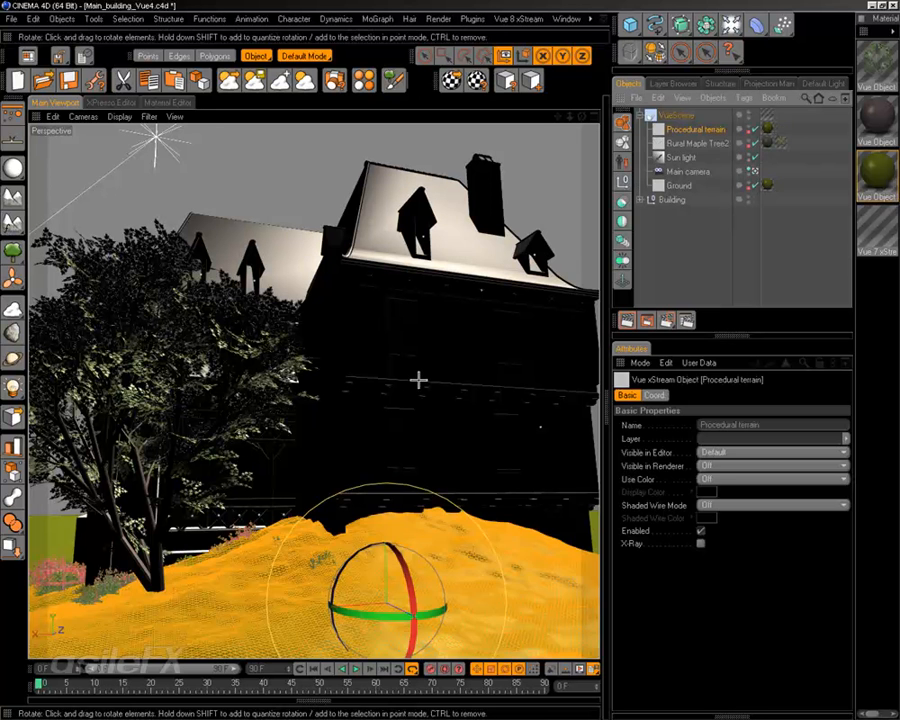
pyautogui.keyDown('alt'); pyautogui.moveTo(422, 406); pyautogui.dragTo(625, 458); pyautogui.keyUp('alt')
pyautogui.scroll(-5, 452, 458)
pyautogui.press('t')
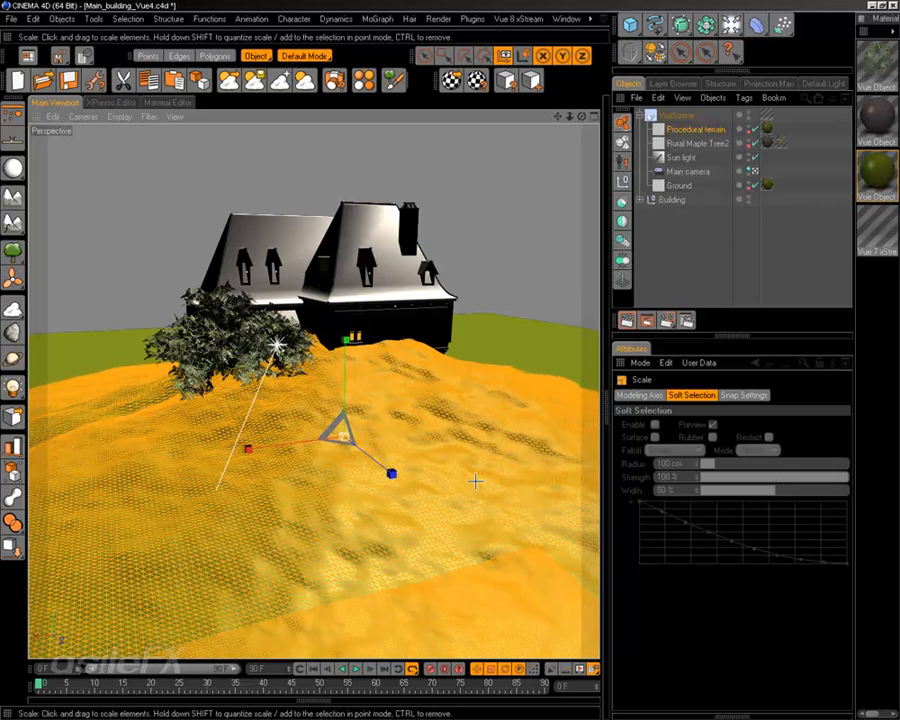
pyautogui.keyDown('alt'); pyautogui.moveTo(456, 478); pyautogui.dragTo(310, 545); pyautogui.keyUp('alt')
pyautogui.press('e')
pyautogui.moveTo(313, 454); pyautogui.dragTo(640, 412)
# Move the procedural terrain back behind the building and lower it along its Y axis.
pyautogui.keyDown('alt'); pyautogui.moveTo(279, 464); pyautogui.dragTo(410, 420); pyautogui.keyUp('alt')
pyautogui.keyDown('alt'); pyautogui.moveTo(410, 420); pyautogui.dragTo(388, 420, button='middle'); pyautogui.keyUp('alt')
pyautogui.keyDown('alt'); pyautogui.moveTo(388, 420); pyautogui.dragTo(550, 434, button='right'); pyautogui.keyUp('alt')
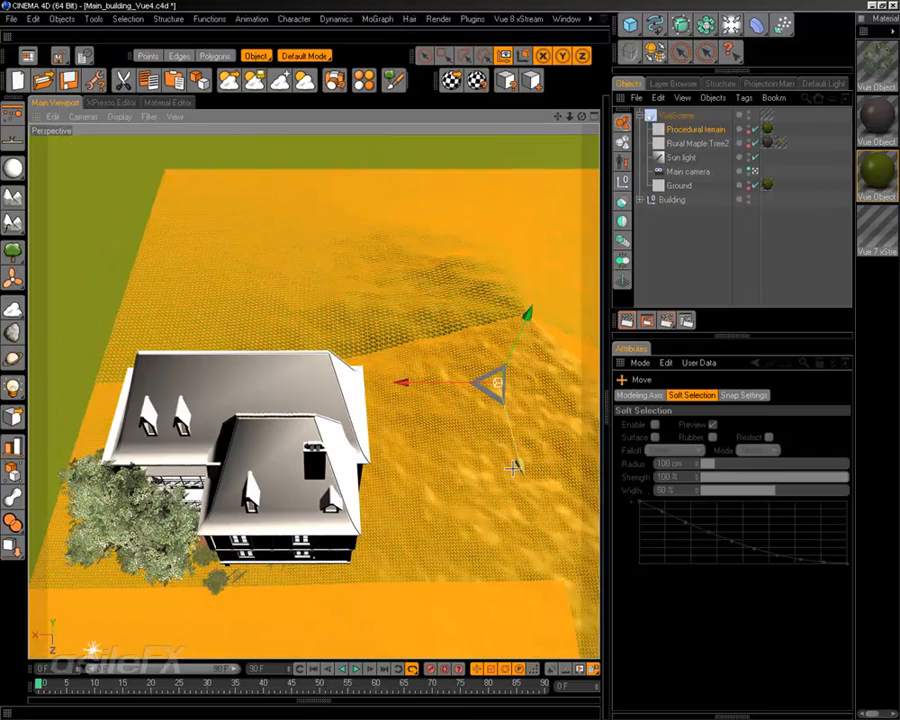
pyautogui.moveTo(549, 433); pyautogui.dragTo(496, 368)
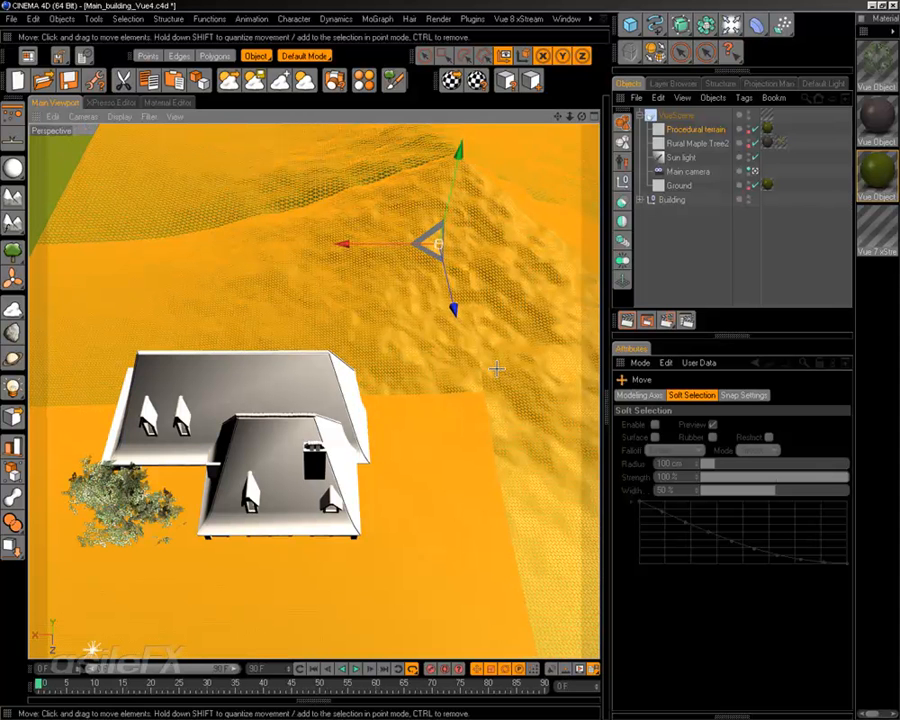
pyautogui.moveTo(461, 154); pyautogui.dragTo(441, 227)
pyautogui.keyDown('alt'); pyautogui.moveTo(439, 368); pyautogui.dragTo(486, 366); pyautogui.keyUp('alt')
pyautogui.keyDown('alt'); pyautogui.moveTo(472, 374); pyautogui.dragTo(350, 337, button='middle'); pyautogui.keyUp('alt')
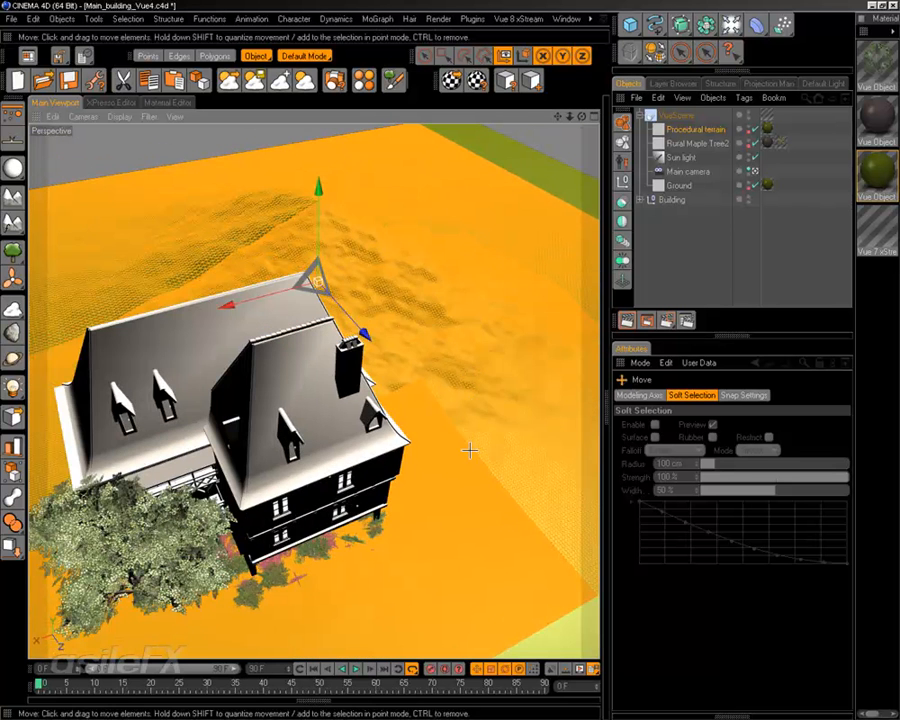
# Deselect the terrain, examine its proxy mesh up close and check the Vue proxy geometry options without changing them.
pyautogui.keyDown('alt'); pyautogui.moveTo(471, 442); pyautogui.dragTo(374, 443); pyautogui.keyUp('alt')
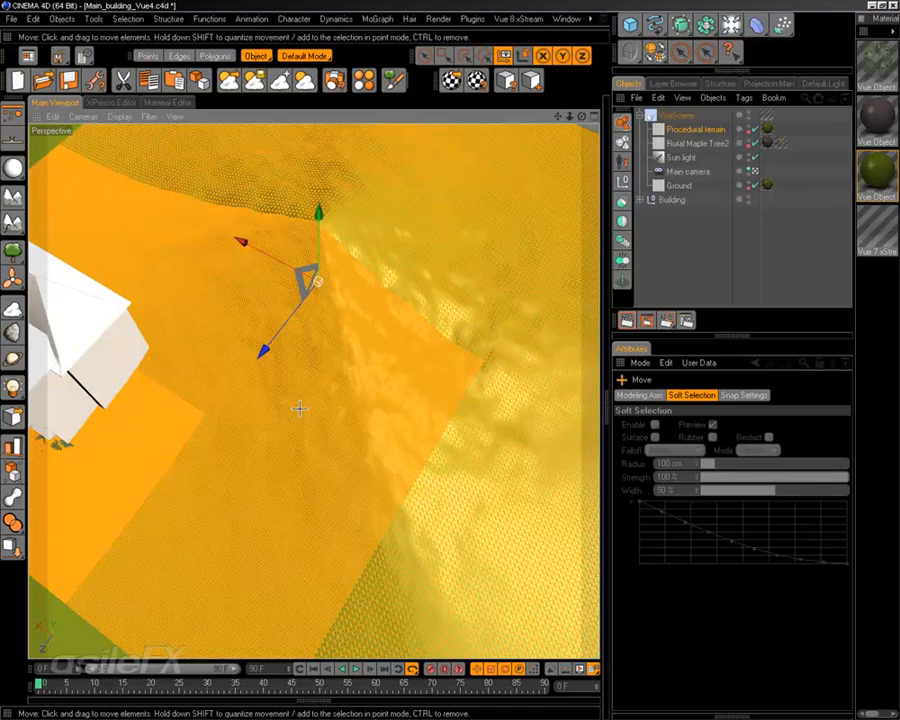
pyautogui.keyDown('alt'); pyautogui.moveTo(299, 450); pyautogui.dragTo(364, 370); pyautogui.keyUp('alt')
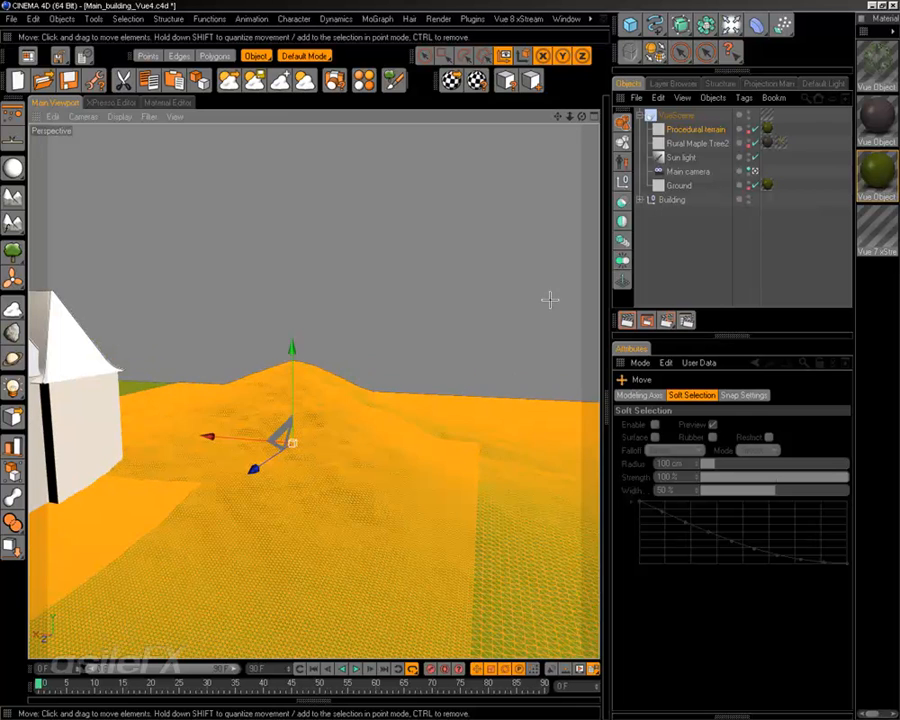
pyautogui.click(702, 224)
pyautogui.scroll(2, 293, 364)
pyautogui.keyDown('alt'); pyautogui.moveTo(295, 396); pyautogui.dragTo(301, 376, button='middle'); pyautogui.keyUp('alt')
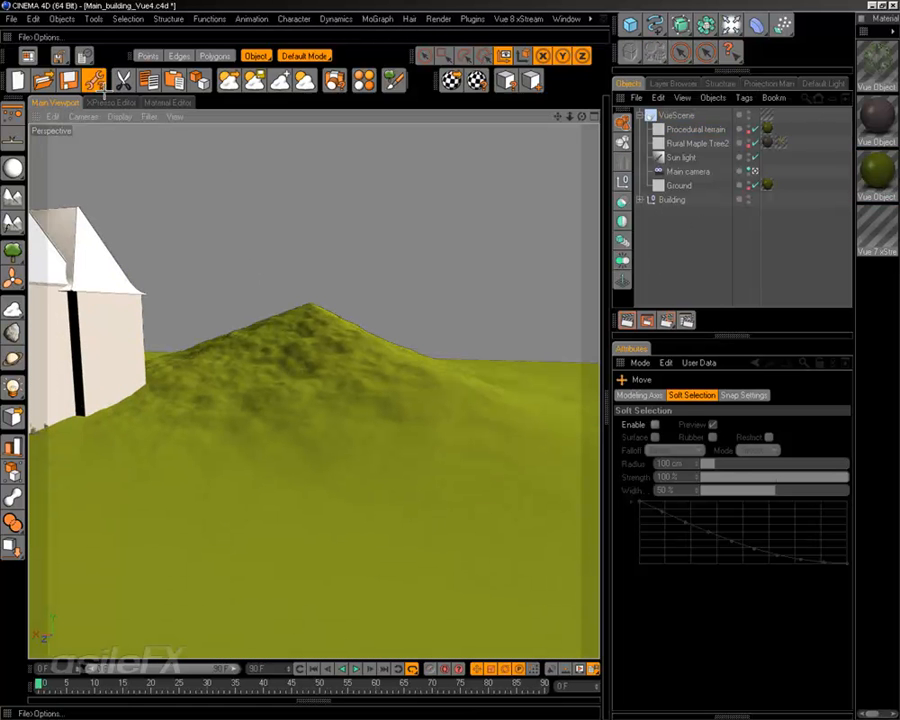
pyautogui.click(101, 86)
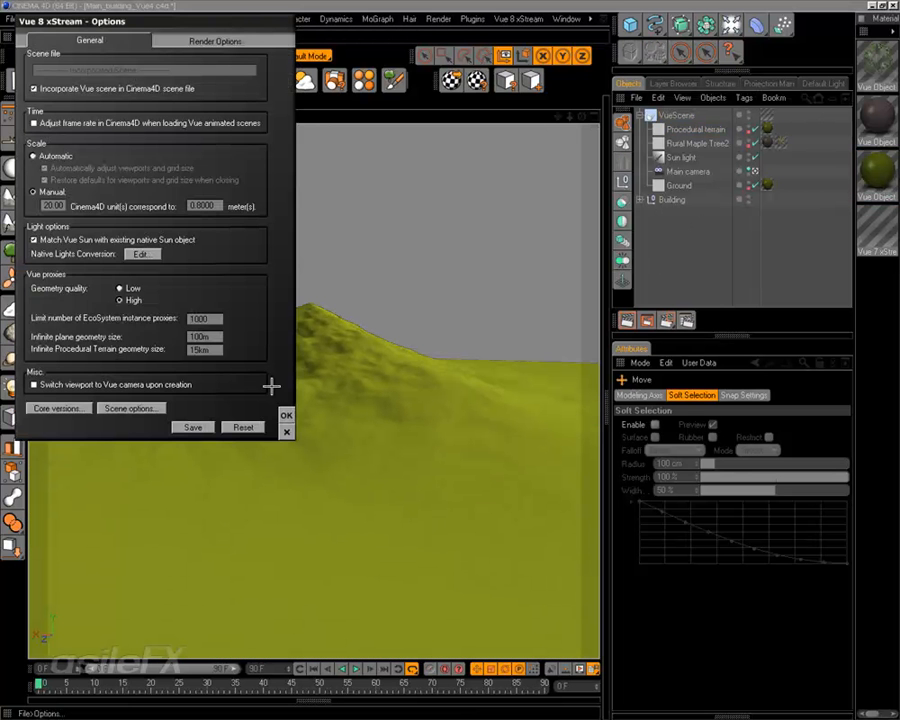
pyautogui.click(286, 432)
# Open the procedural terrain in the Terrain Editor, halve its resolution to 256x256, double it back to 512x512 and accept.
pyautogui.keyDown('alt'); pyautogui.moveTo(291, 406); pyautogui.dragTo(340, 405); pyautogui.keyUp('alt')
pyautogui.click(370, 375)
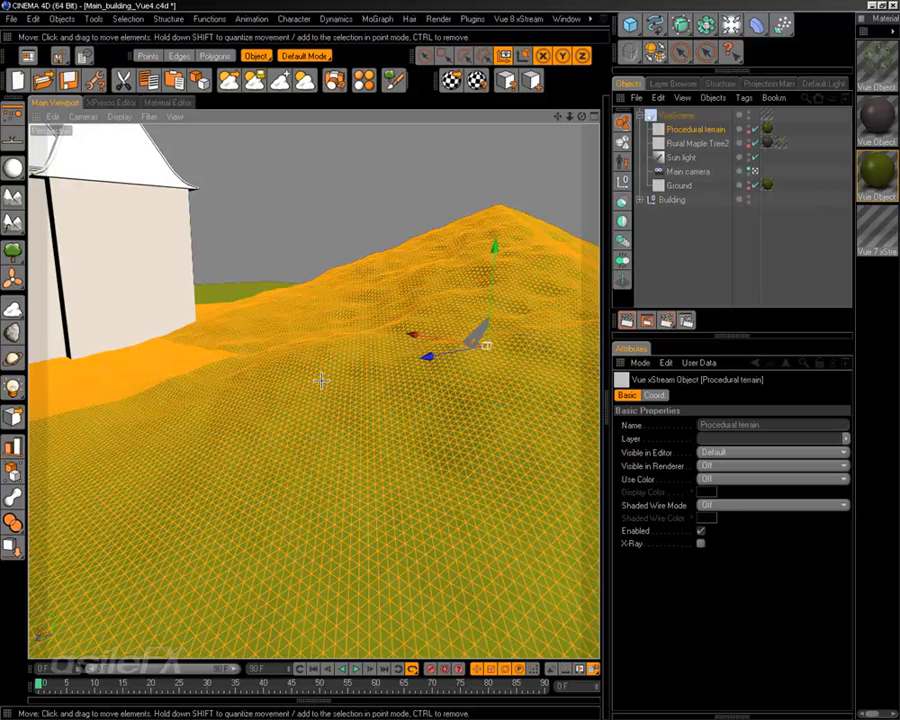
pyautogui.rightClick(349, 317)
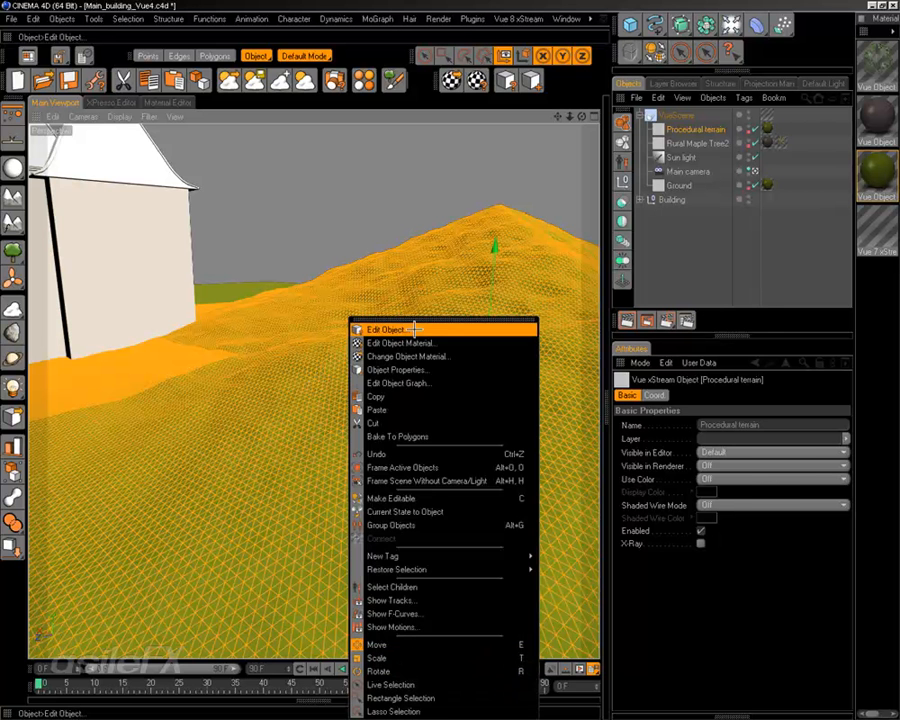
pyautogui.click(413, 330)
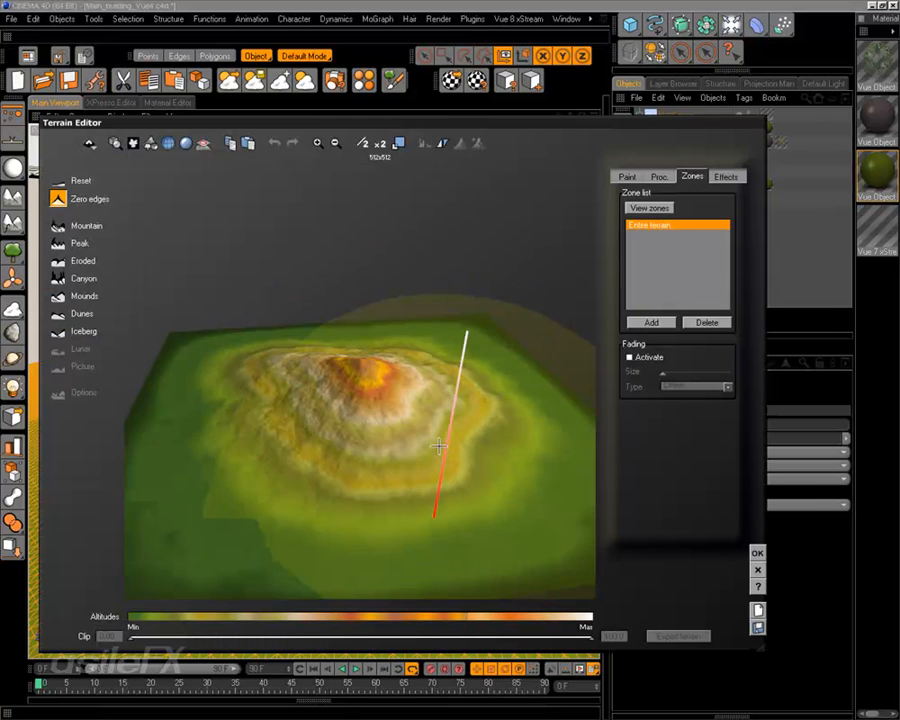
pyautogui.click(364, 144)
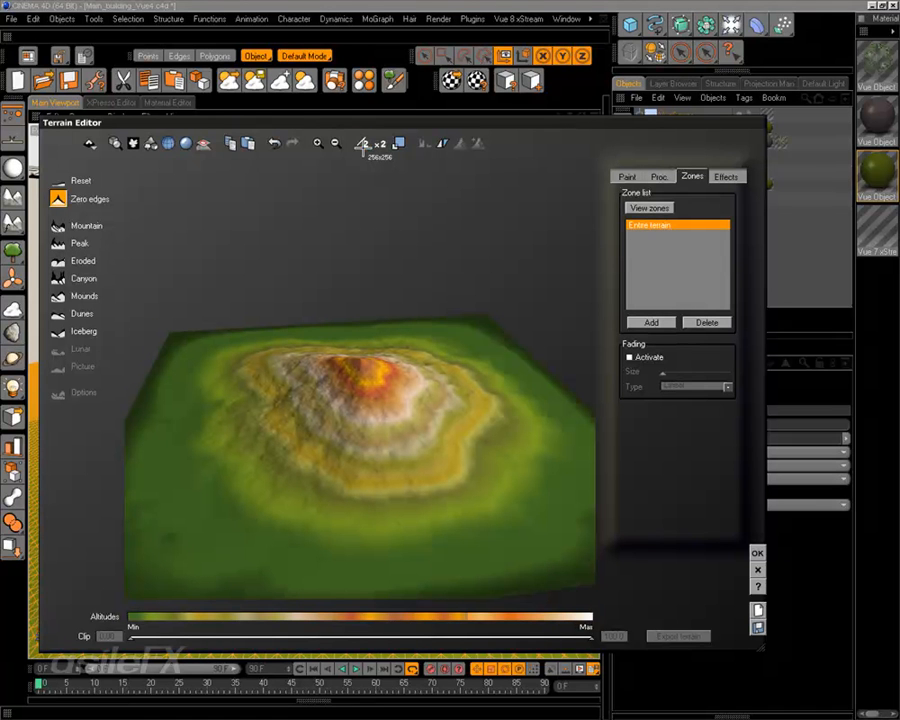
pyautogui.click(380, 143)
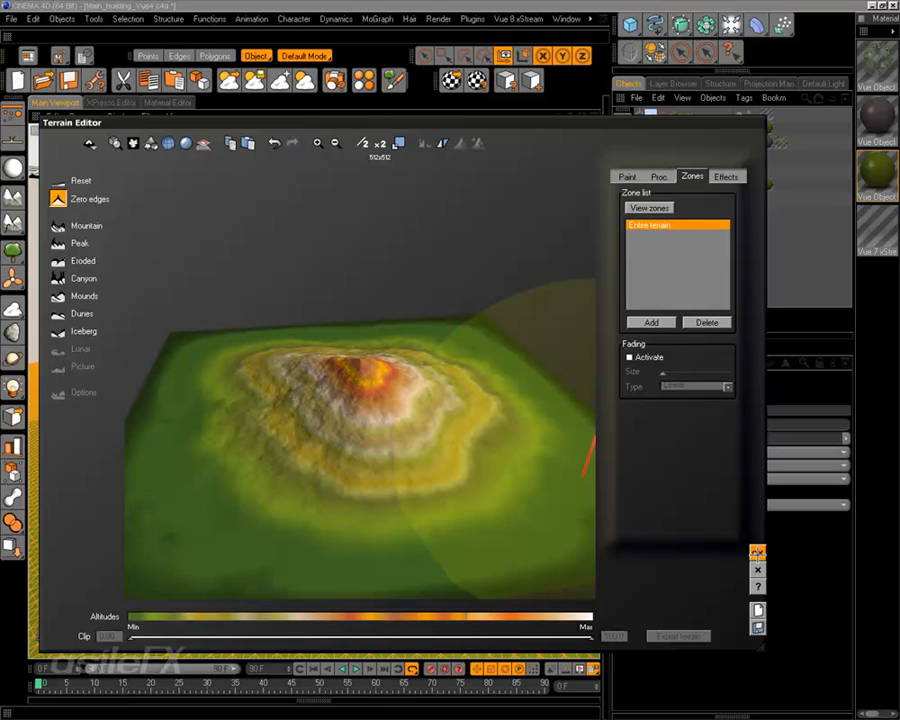
pyautogui.click(662, 524)
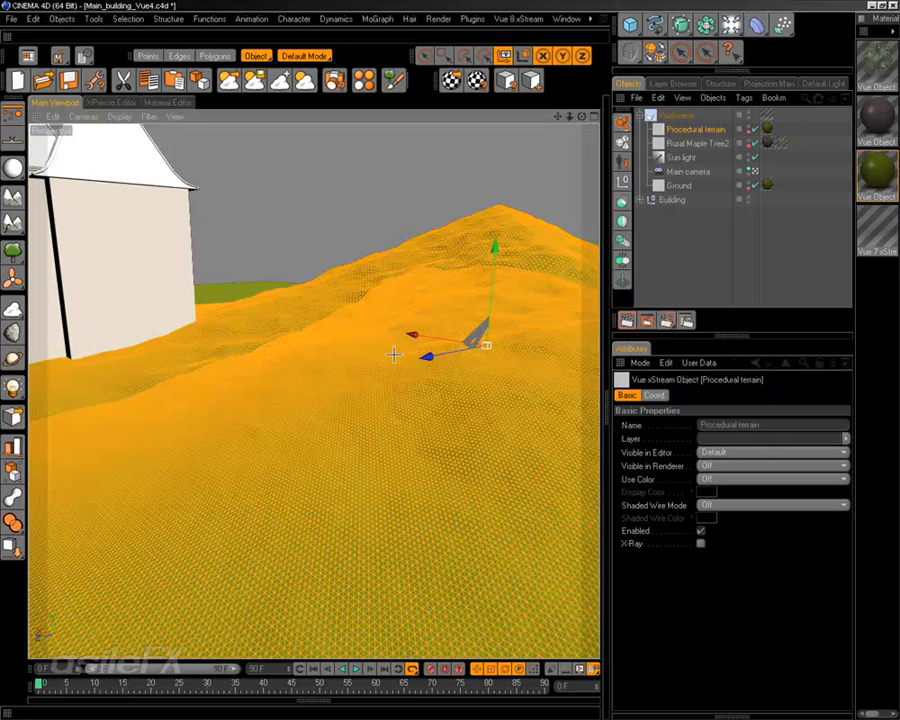
# Examine the refreshed procedural terrain mesh from above, at ground level and from behind the hill.
pyautogui.click(713, 243)
pyautogui.keyDown('alt'); pyautogui.moveTo(448, 364); pyautogui.dragTo(445, 440); pyautogui.keyUp('alt')
pyautogui.keyDown('alt'); pyautogui.moveTo(448, 364); pyautogui.dragTo(432, 260, button='middle'); pyautogui.keyUp('alt')
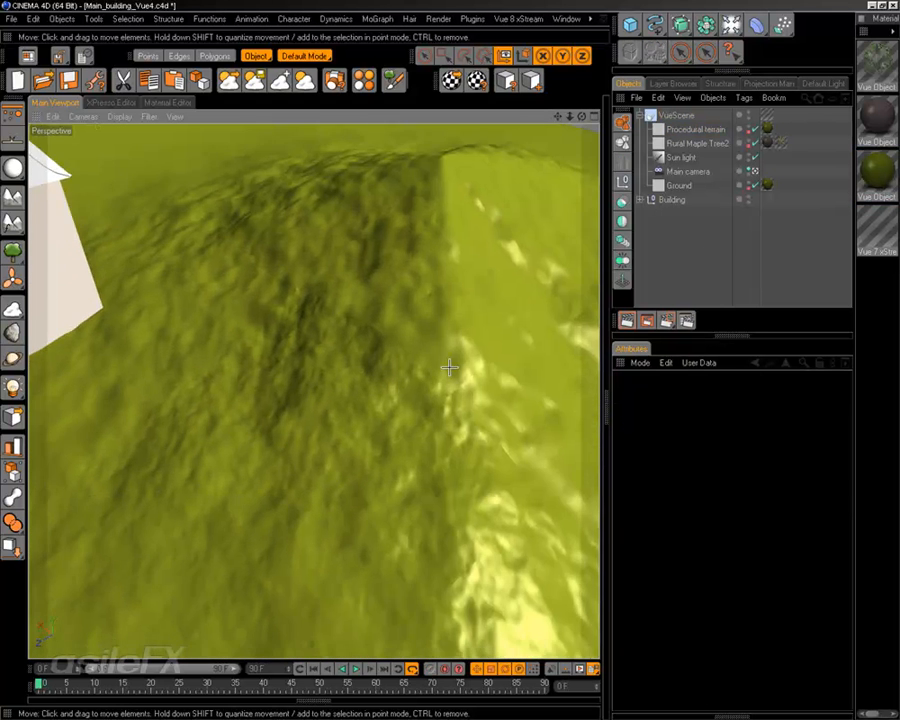
pyautogui.keyDown('alt'); pyautogui.moveTo(448, 366); pyautogui.dragTo(380, 366, button='right'); pyautogui.keyUp('alt')
pyautogui.click(449, 333)
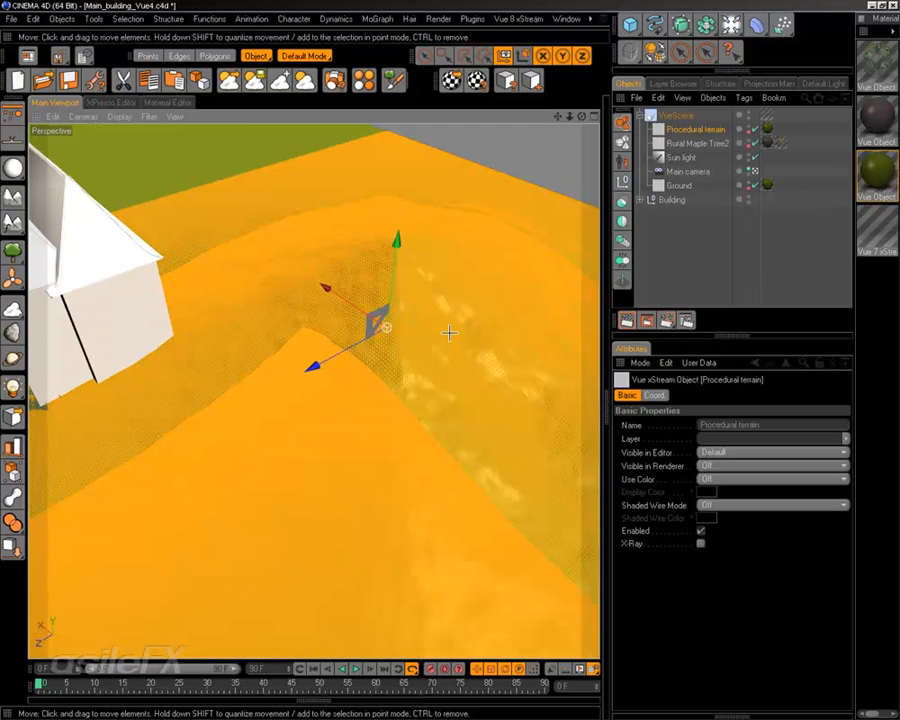
pyautogui.keyDown('alt'); pyautogui.moveTo(428, 440); pyautogui.dragTo(430, 376); pyautogui.keyUp('alt')
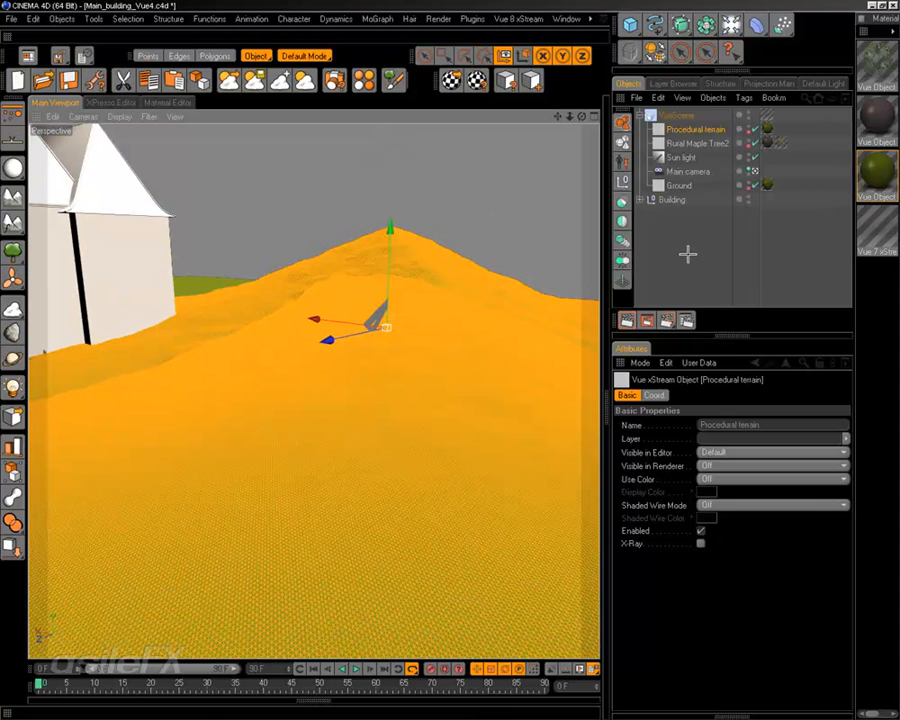
pyautogui.keyDown('alt'); pyautogui.moveTo(384, 445); pyautogui.dragTo(242, 466); pyautogui.keyUp('alt')
# Reopen the procedural terrain in the Terrain Editor and accept it without edits.
pyautogui.rightClick(424, 381)
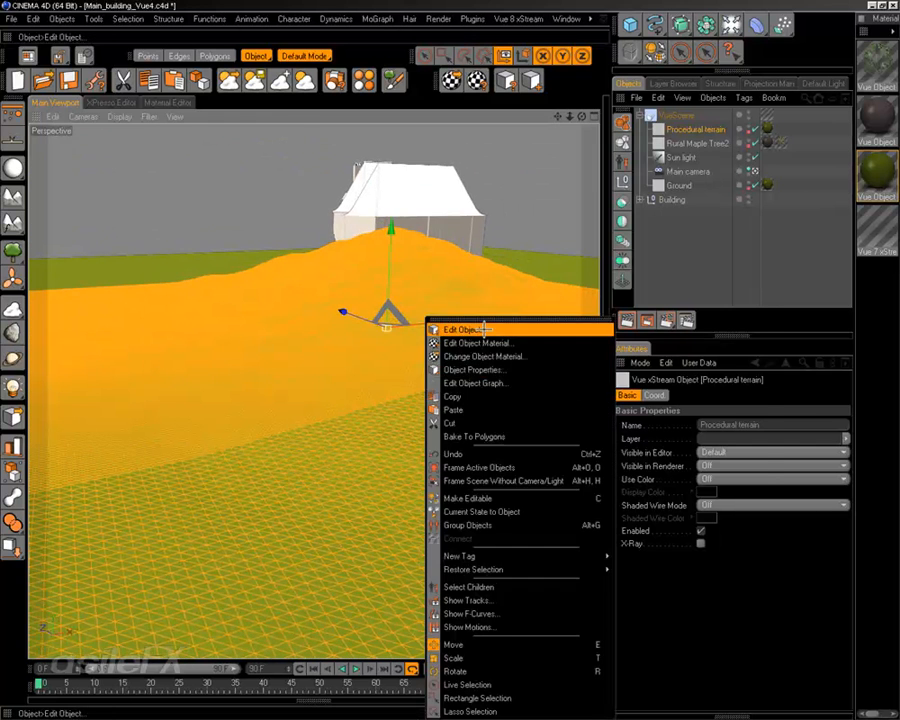
pyautogui.click(470, 326)
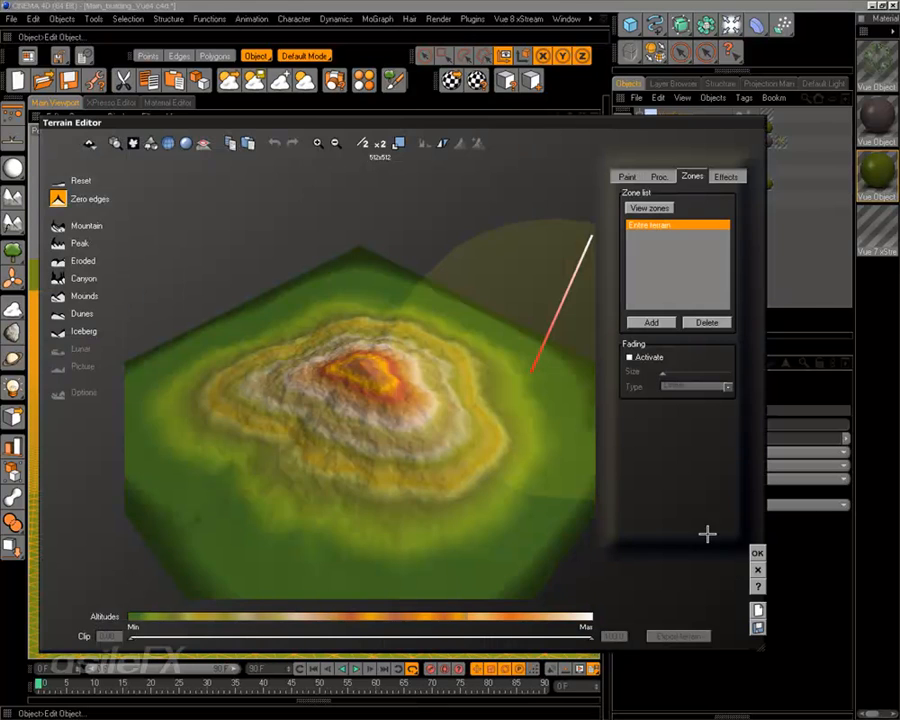
pyautogui.click(757, 553)
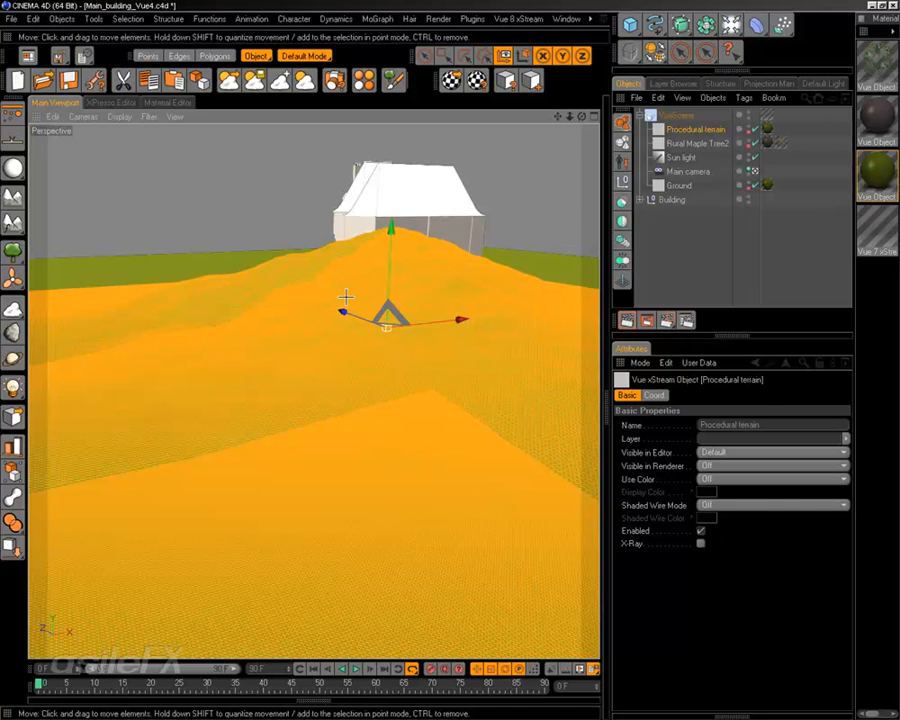
# Set the procedural terrain's altitude production scale to 2 in the Terrain Editor and accept.
pyautogui.rightClick(344, 314)
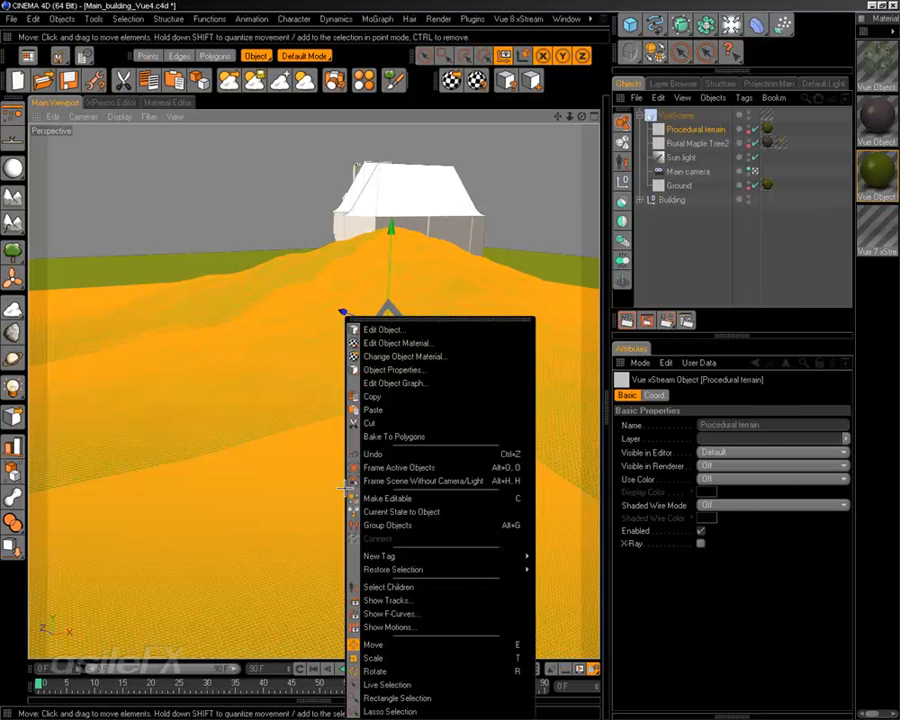
pyautogui.click(437, 330)
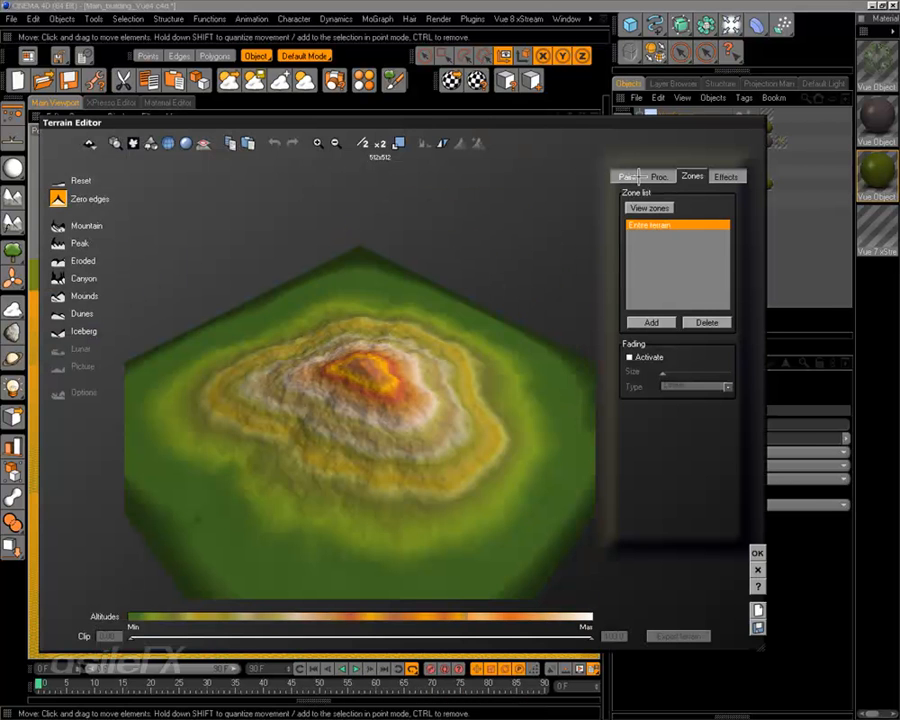
pyautogui.click(655, 176)
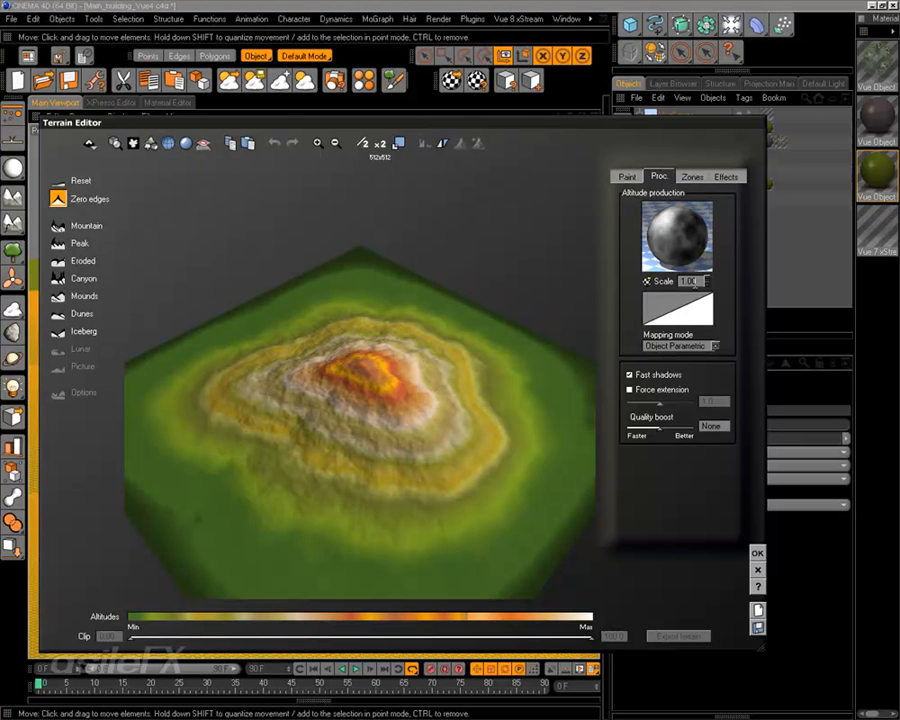
pyautogui.doubleClick(693, 283)
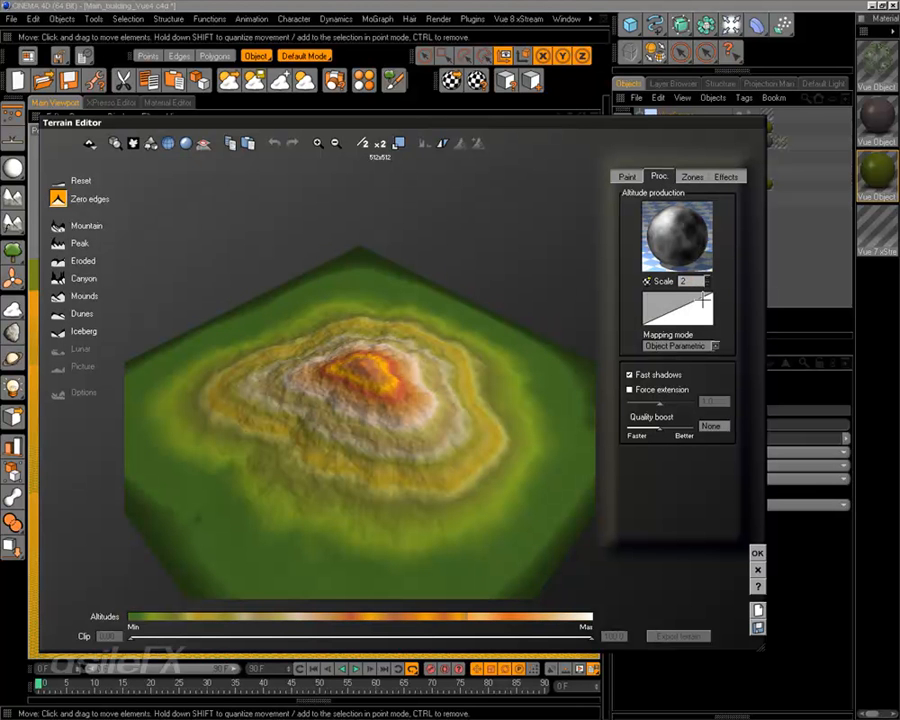
pyautogui.press('Return')
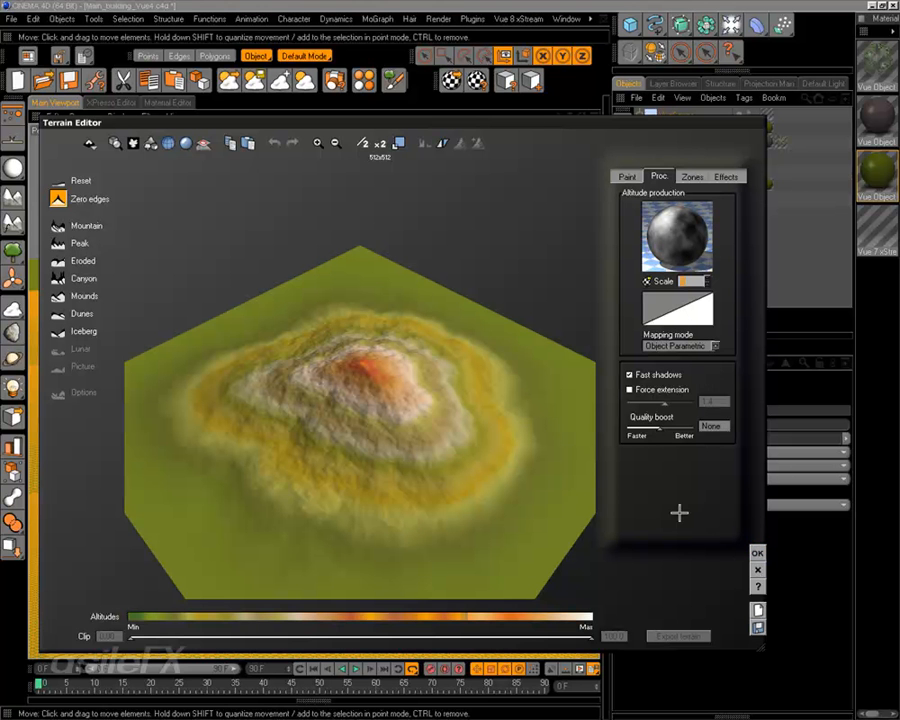
pyautogui.click(763, 551)
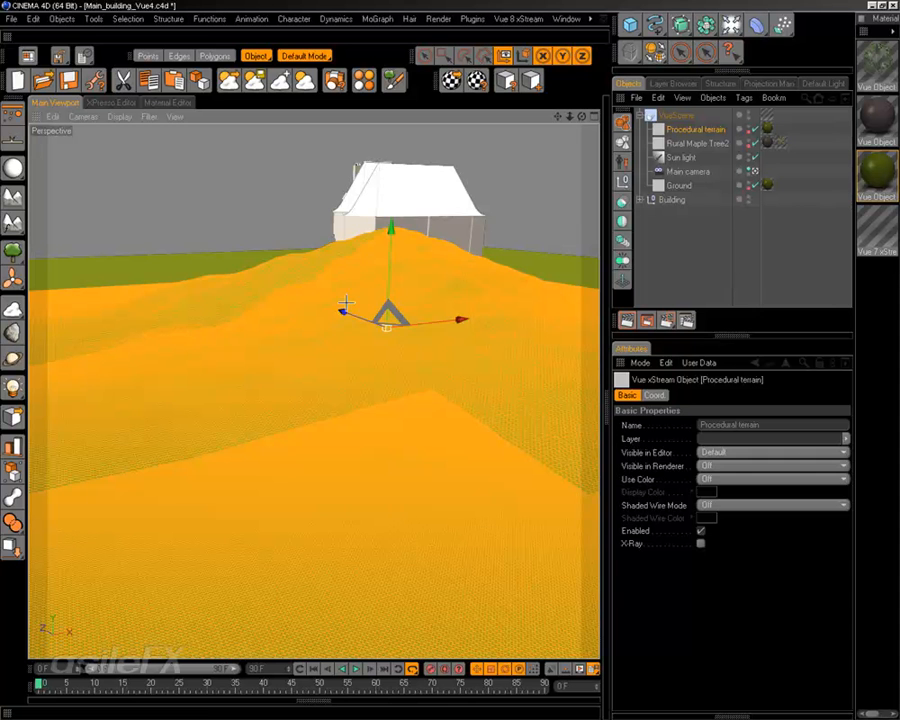
# Move the procedural terrain along its X axis so its peak shifts sideways away from the building.
pyautogui.press('t')
pyautogui.press('e')
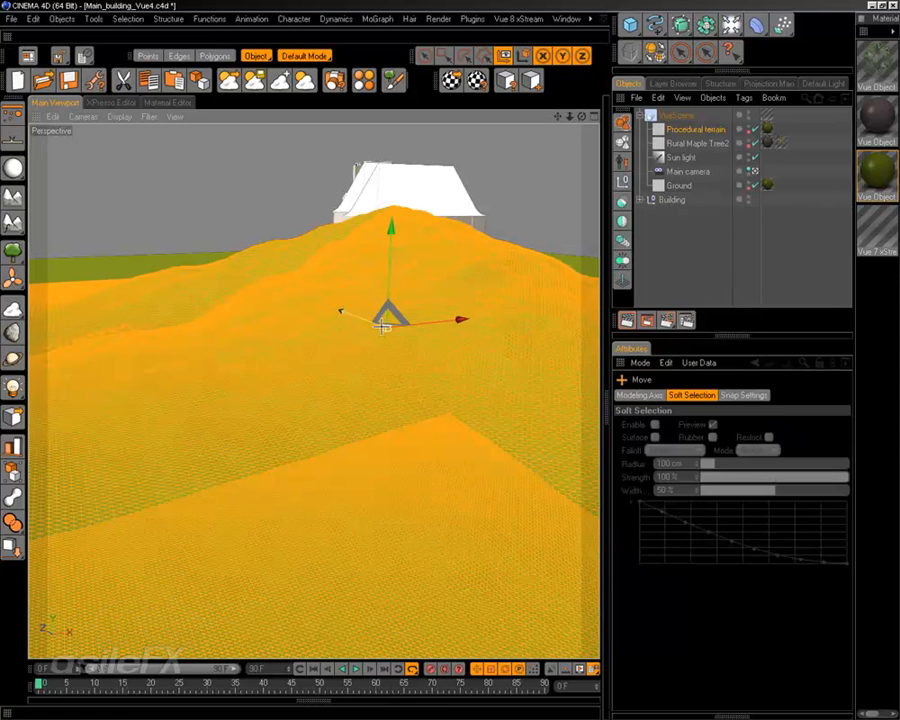
pyautogui.moveTo(456, 319); pyautogui.dragTo(668, 293)
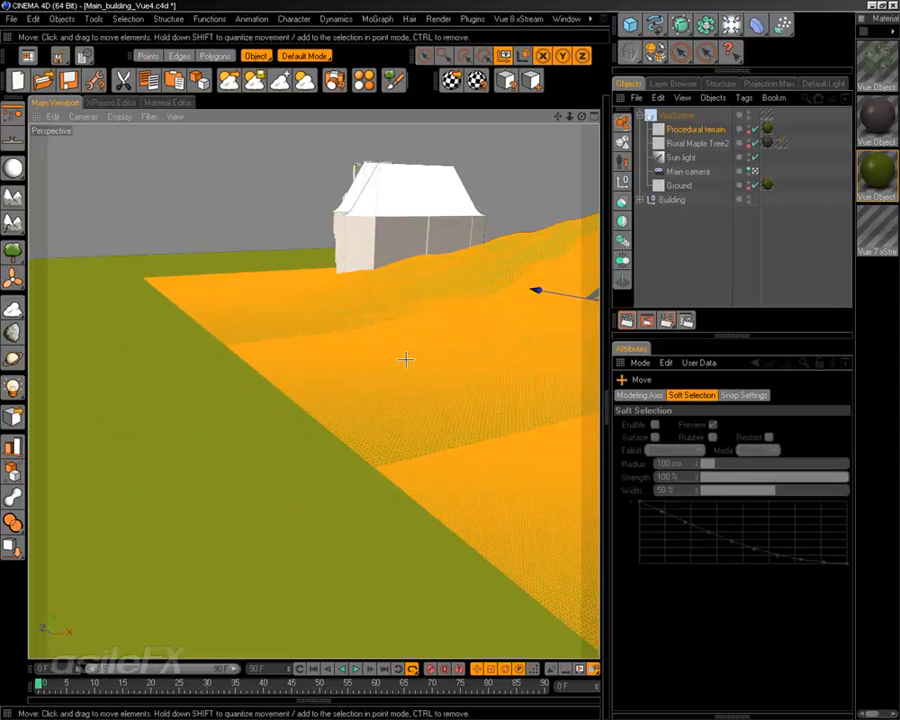
# Deselect the procedural terrain and turn on Backface Culling for the perspective view.
pyautogui.keyDown('alt'); pyautogui.moveTo(370, 326); pyautogui.dragTo(406, 366); pyautogui.keyUp('alt')
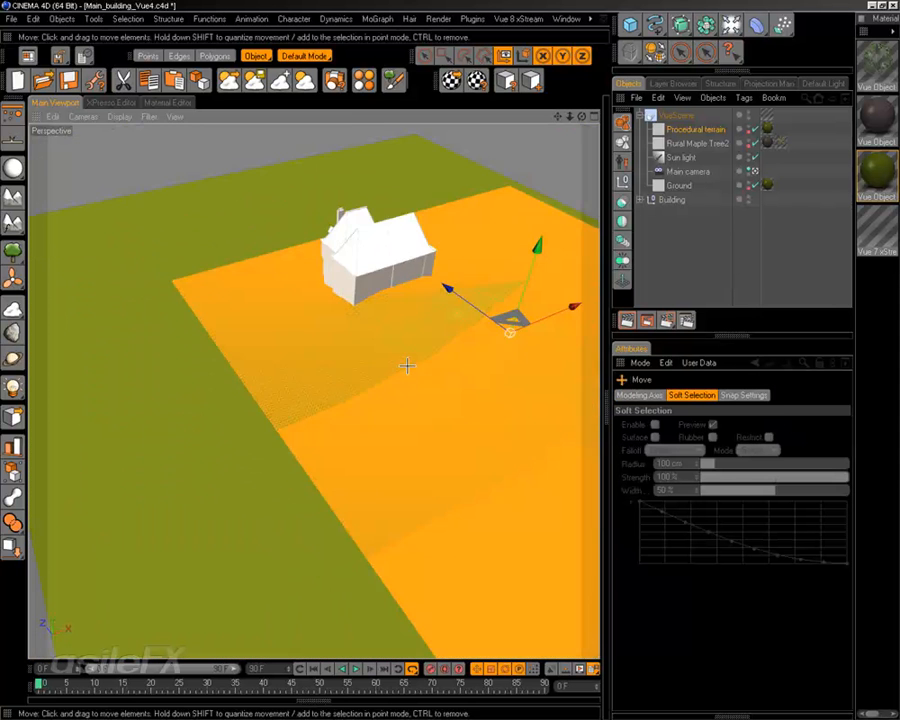
pyautogui.scroll(10, 412, 356)
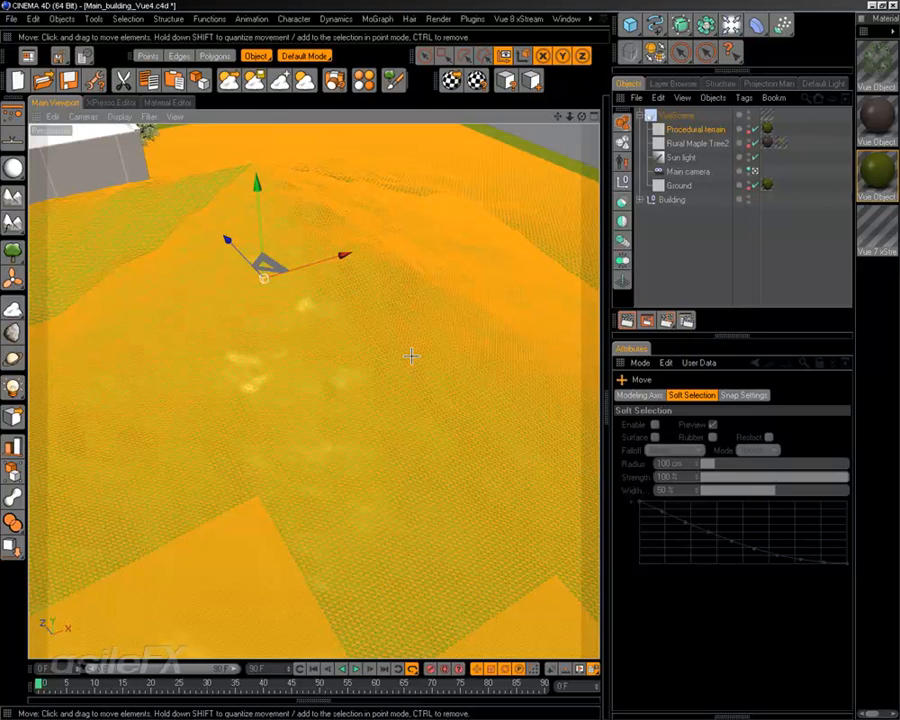
pyautogui.keyDown('alt'); pyautogui.moveTo(349, 395); pyautogui.dragTo(396, 404); pyautogui.keyUp('alt')
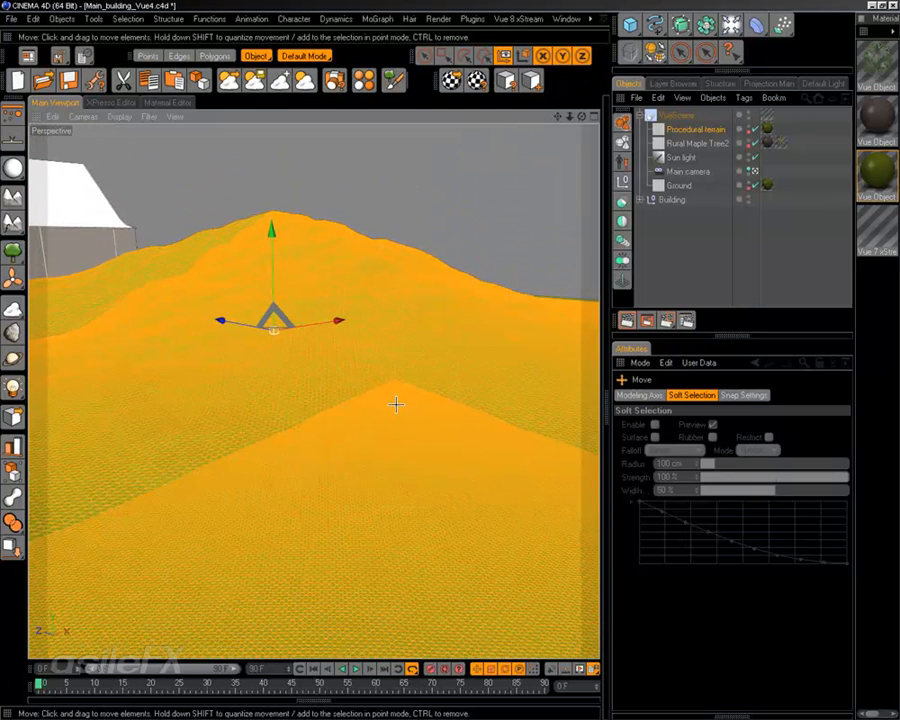
pyautogui.click(695, 250)
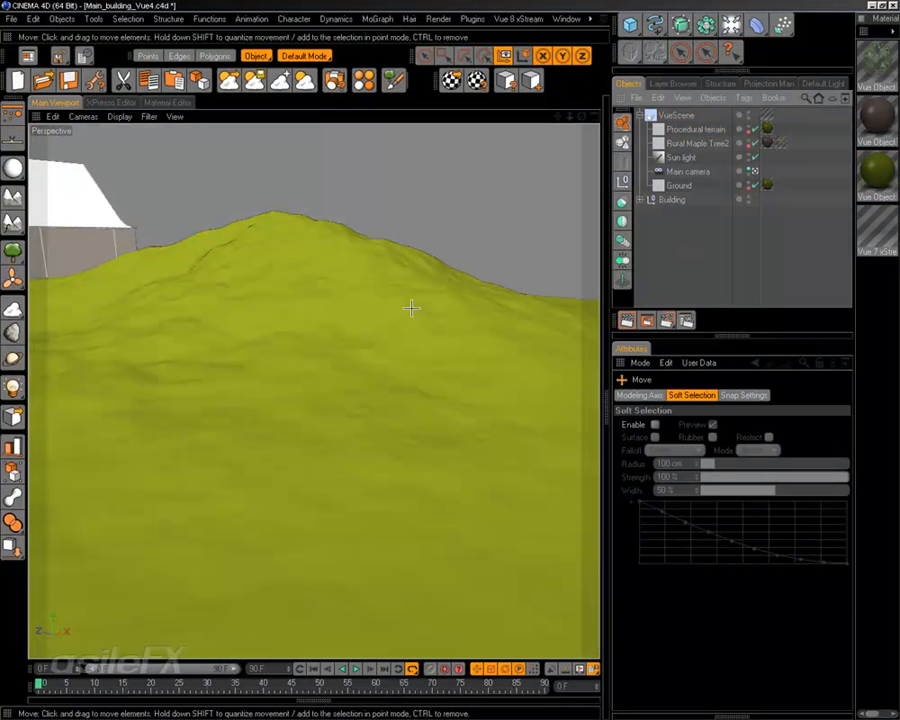
pyautogui.click(130, 117)
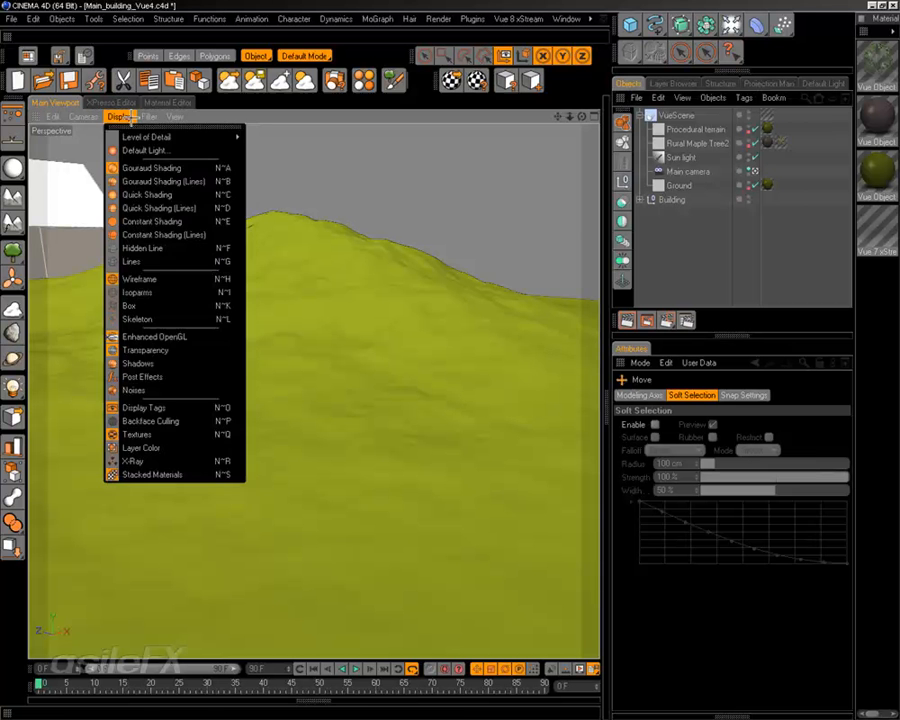
pyautogui.click(174, 418)
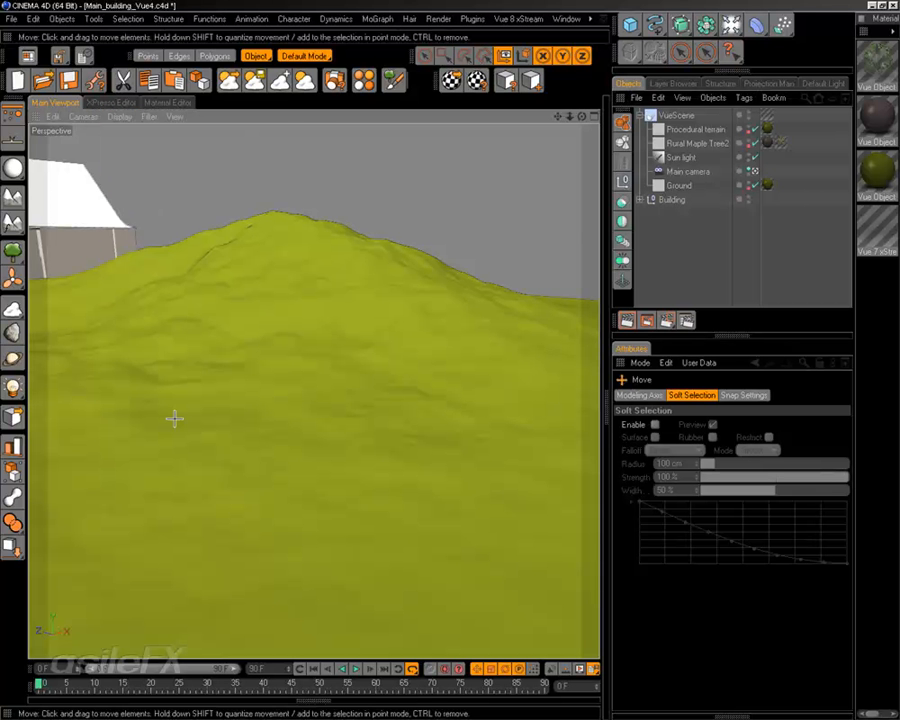
# Select the procedural terrain and move it backward along its Z axis, behind the tree and building.
pyautogui.keyDown('alt'); pyautogui.moveTo(174, 418); pyautogui.dragTo(370, 408); pyautogui.keyUp('alt')
pyautogui.keyDown('alt'); pyautogui.moveTo(206, 431); pyautogui.dragTo(300, 408); pyautogui.keyUp('alt')
pyautogui.keyDown('alt'); pyautogui.moveTo(208, 433); pyautogui.dragTo(233, 426, button='right'); pyautogui.keyUp('alt')
pyautogui.keyDown('alt'); pyautogui.moveTo(233, 426); pyautogui.dragTo(288, 436); pyautogui.keyUp('alt')
pyautogui.click(218, 511)
pyautogui.moveTo(391, 438); pyautogui.dragTo(280, 439)
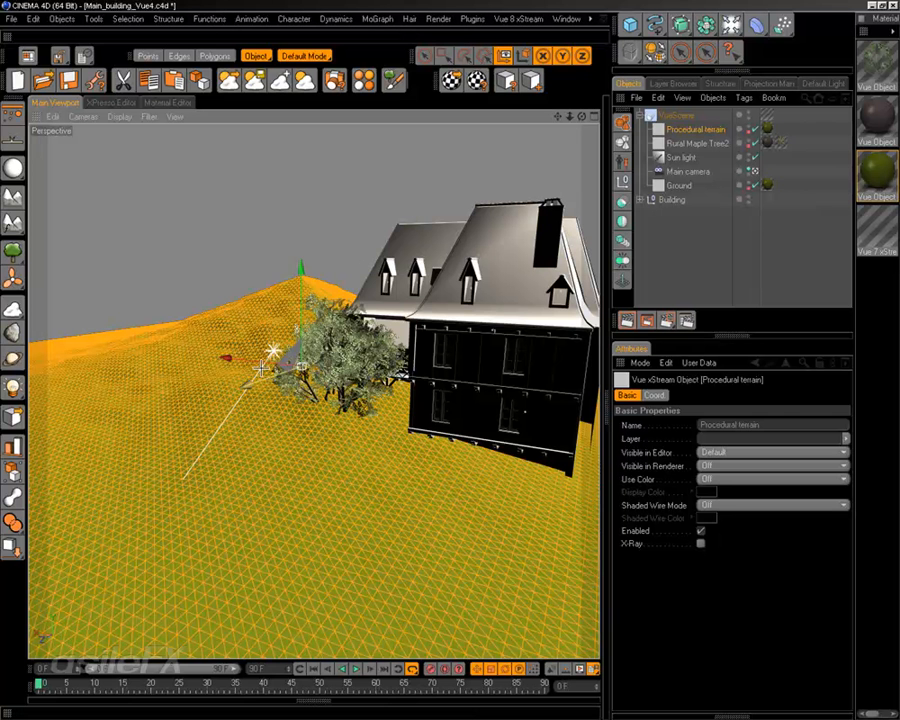
pyautogui.moveTo(257, 381); pyautogui.dragTo(290, 369)
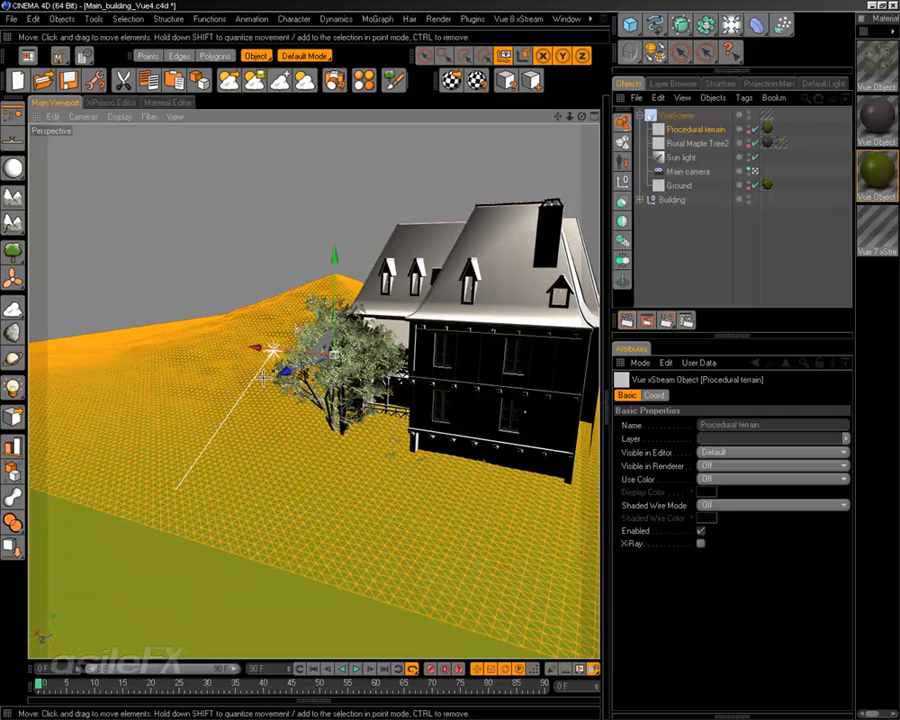
# Lower the procedural terrain along its Y axis until the flowering shrubs around the building's base are uncovered.
pyautogui.moveTo(334, 262); pyautogui.dragTo(440, 435)
pyautogui.keyDown('alt'); pyautogui.moveTo(460, 456); pyautogui.dragTo(389, 398, button='middle'); pyautogui.keyUp('alt')
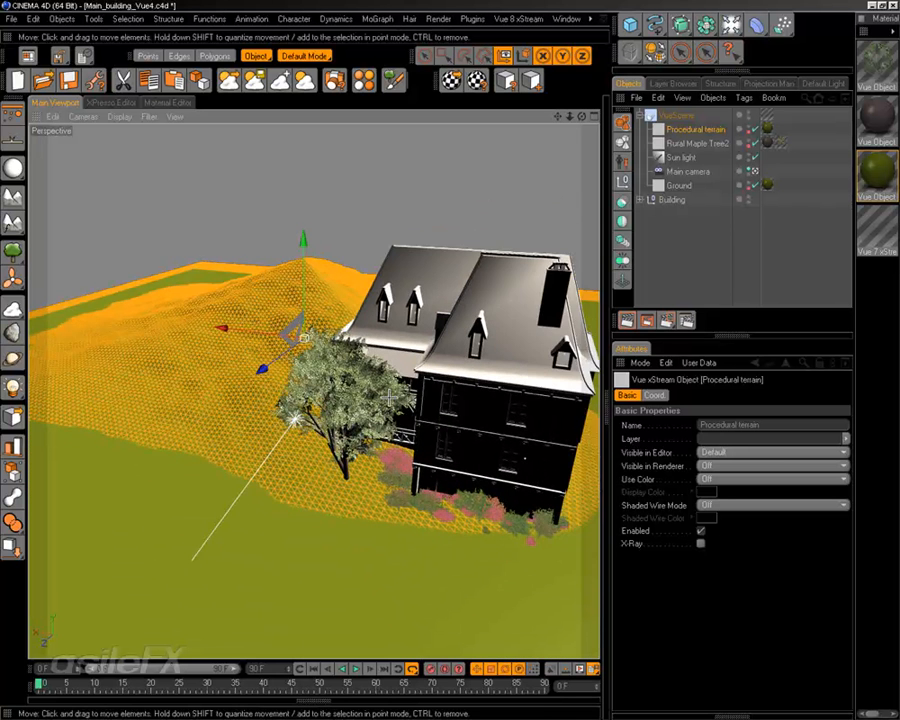
pyautogui.scroll(3, 392, 398)
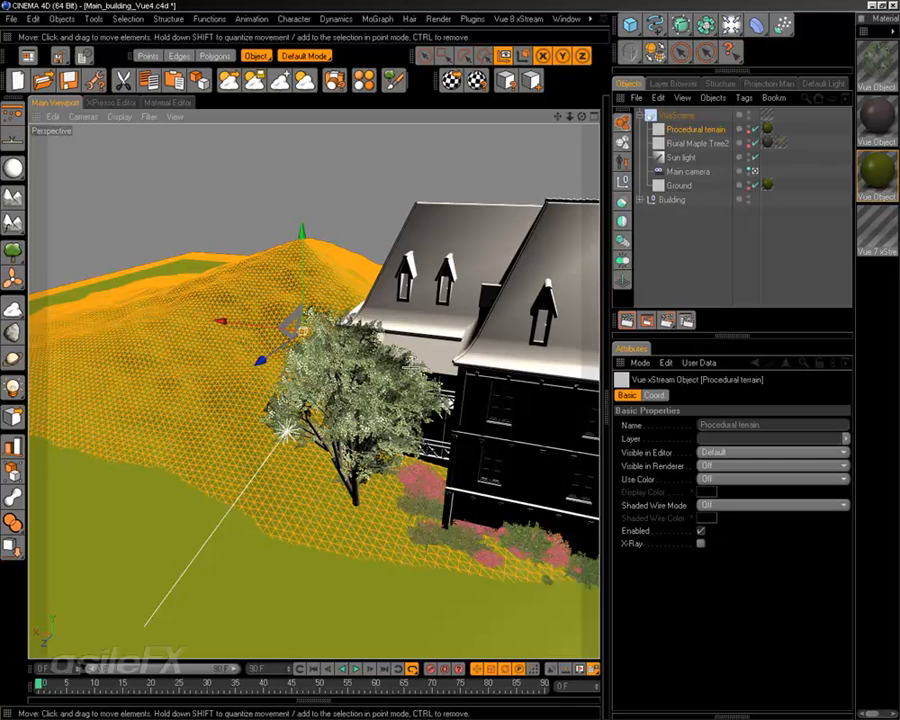
pyautogui.keyDown('alt'); pyautogui.moveTo(449, 402); pyautogui.dragTo(426, 316); pyautogui.keyUp('alt')
pyautogui.keyDown('alt'); pyautogui.moveTo(426, 316); pyautogui.dragTo(403, 340, button='middle'); pyautogui.keyUp('alt')
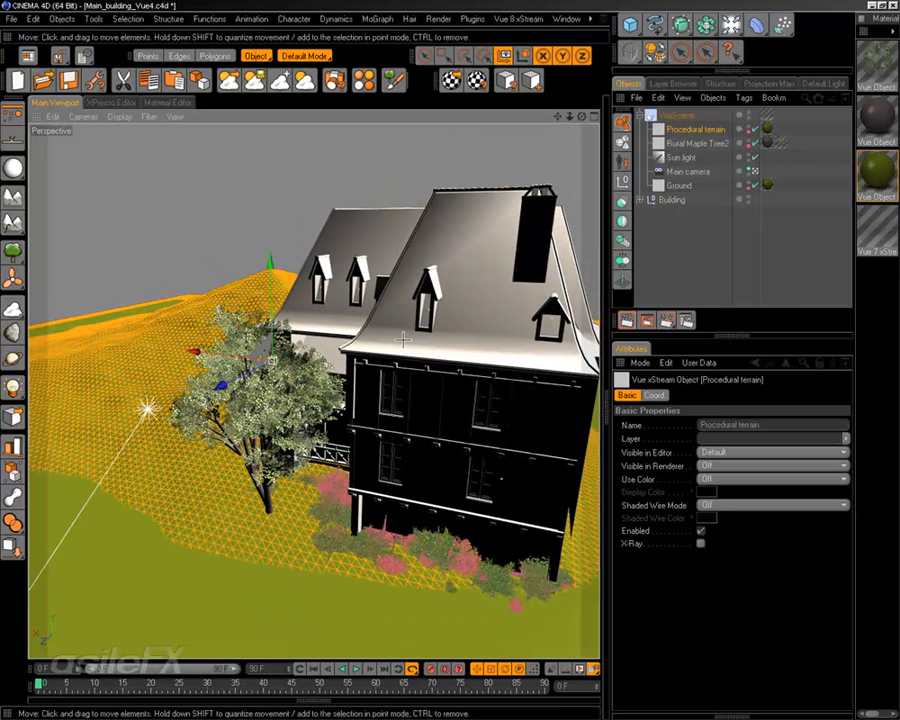
# Check the selected terrain's object information for memory, point and polygon counts, and close it.
pyautogui.rightClick(685, 118)
pyautogui.click(745, 534)
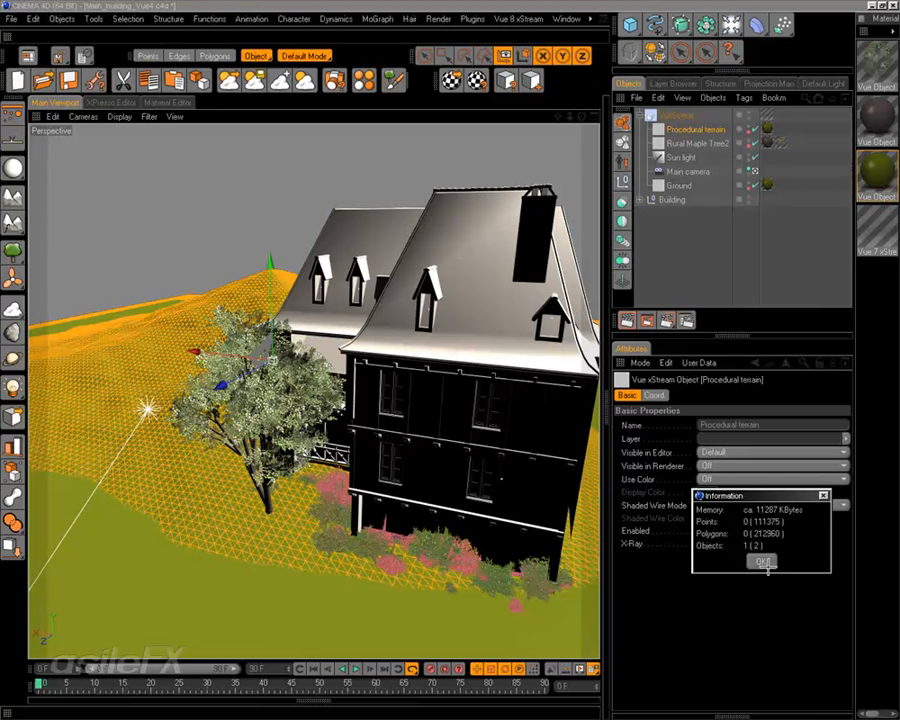
pyautogui.click(761, 560)
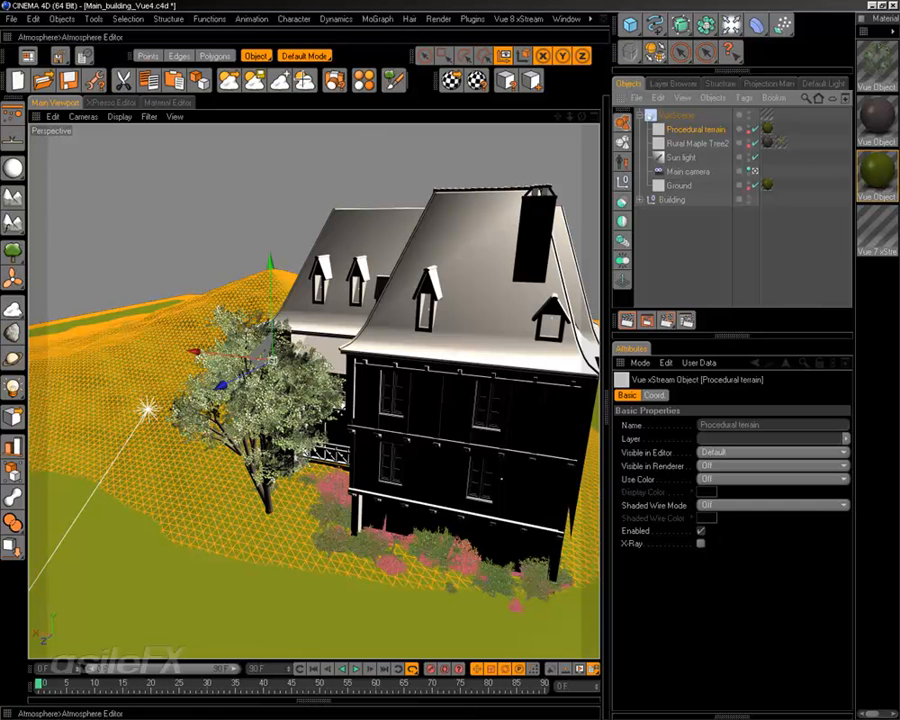
# Add a Cumulus_0003 cloud layer in the Atmosphere Editor, delete it, re-add it from the 0 - 2 km From_Above Cumulus collection, and accept.
pyautogui.click(304, 80)
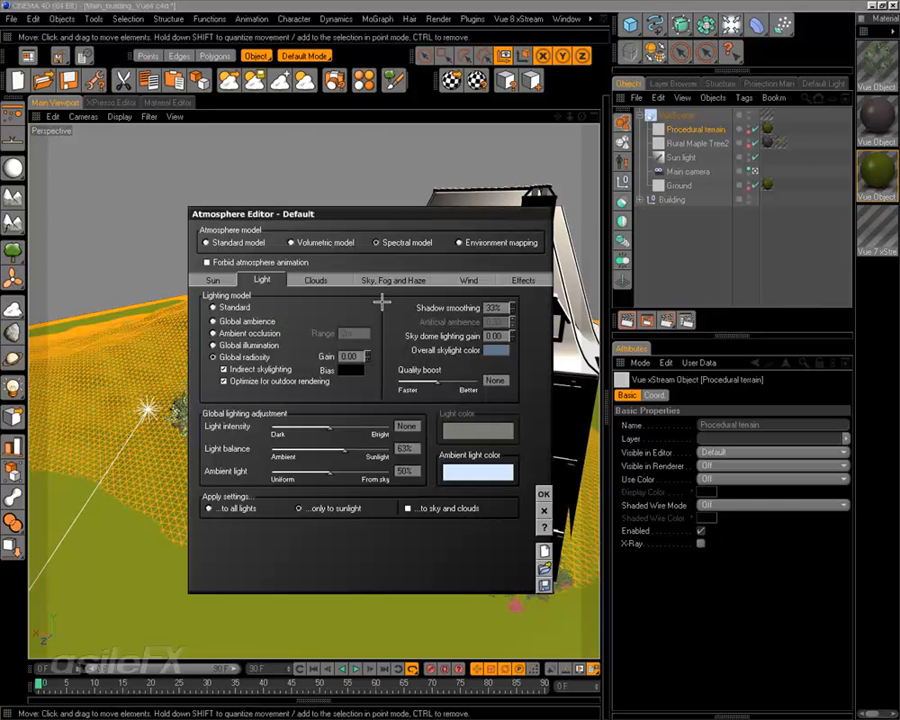
pyautogui.click(327, 283)
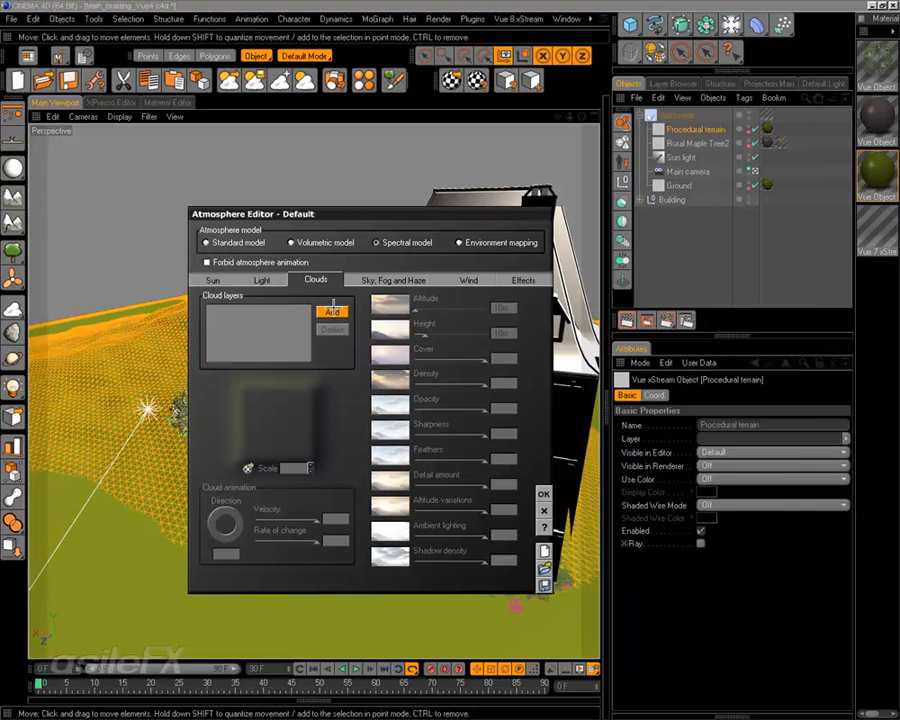
pyautogui.click(333, 310)
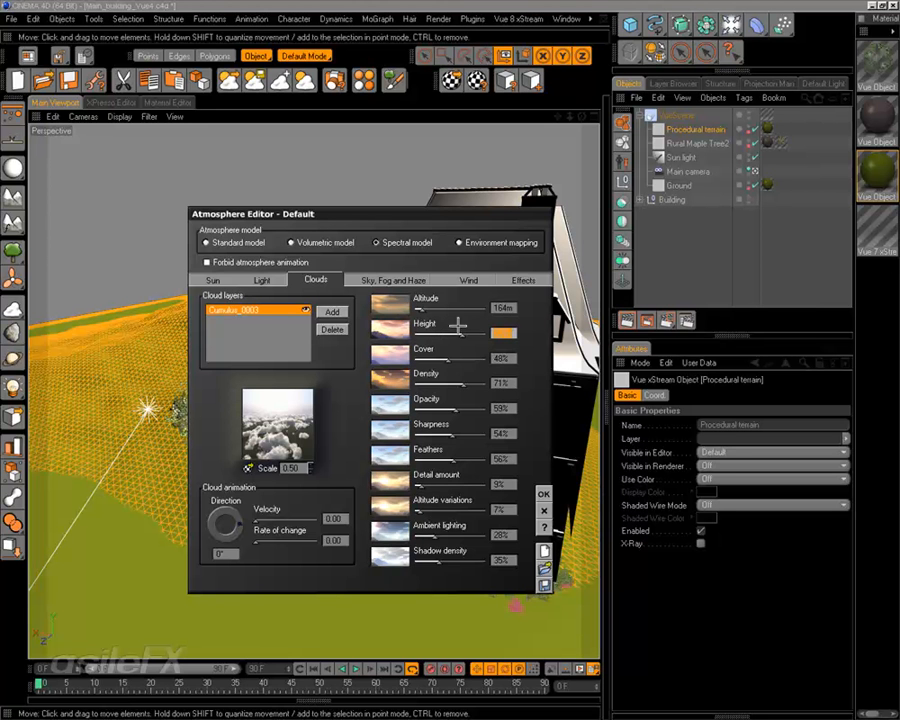
pyautogui.click(340, 331)
pyautogui.click(333, 311)
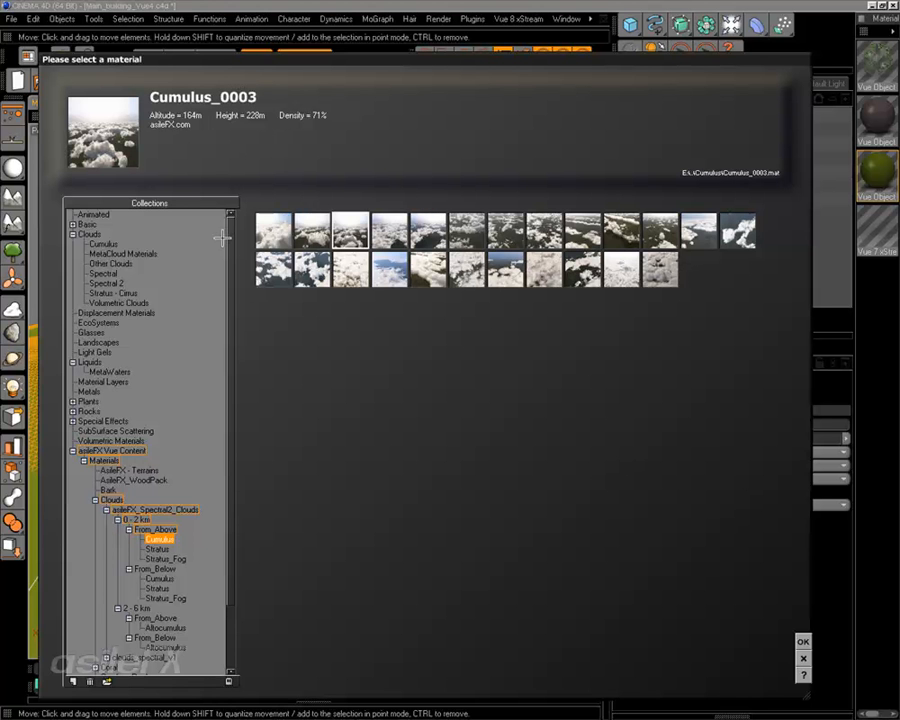
pyautogui.click(802, 640)
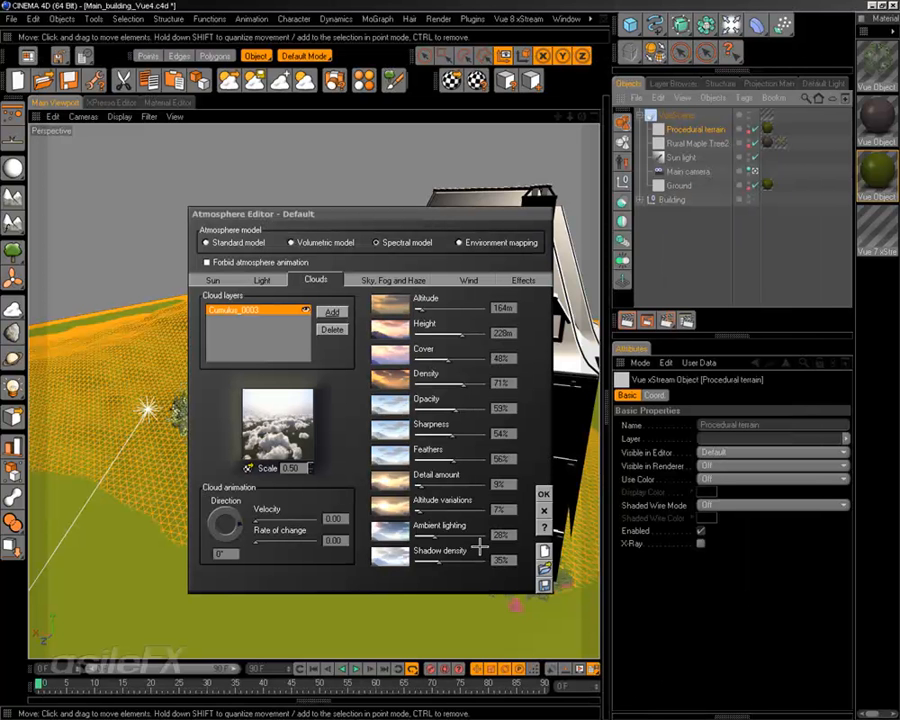
pyautogui.click(543, 493)
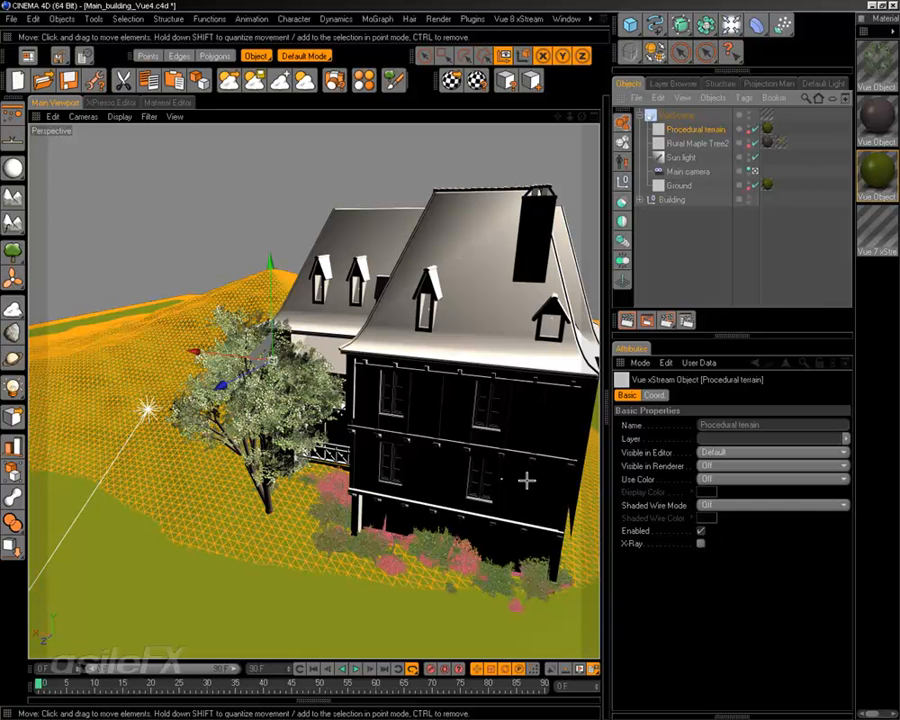
# Frame the building's facade and maple tree from a low angle, render the view, and dismiss the render.
pyautogui.moveTo(404, 491)
pyautogui.keyDown('alt'); pyautogui.mouseDown()
pyautogui.moveTo(462, 398)
pyautogui.moveTo(405, 500)
pyautogui.mouseUp(); pyautogui.keyUp('alt')
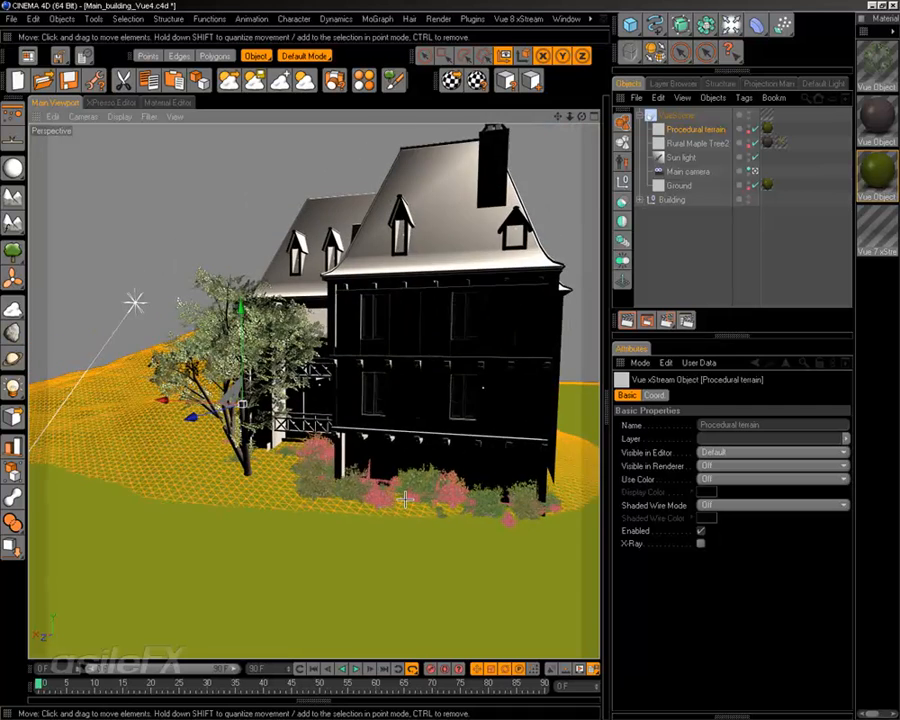
pyautogui.scroll(5, 405, 500)
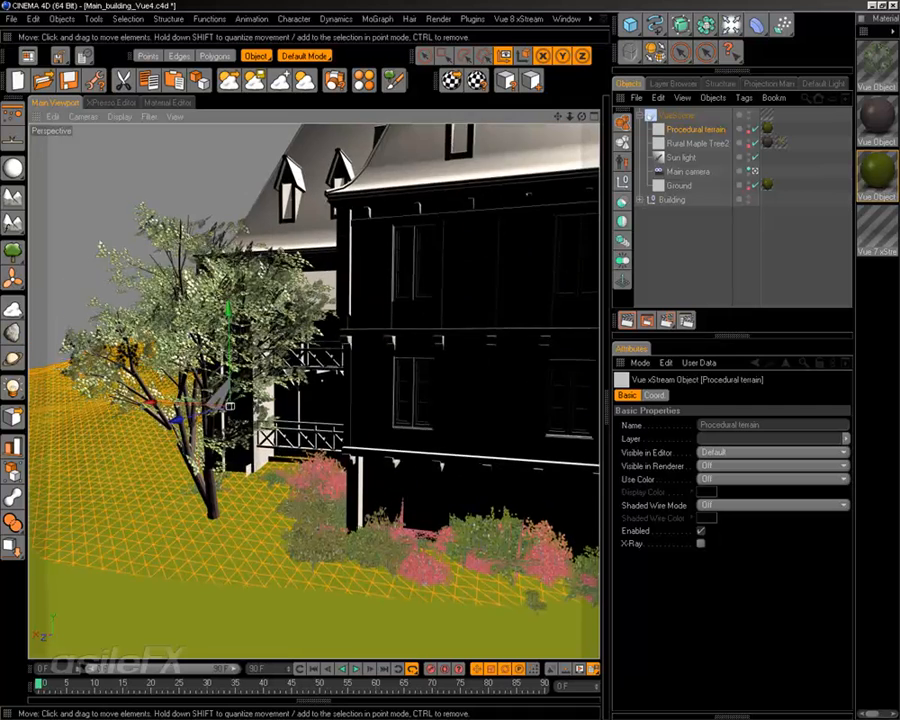
pyautogui.moveTo(404, 479)
pyautogui.keyDown('alt'); pyautogui.mouseDown()
pyautogui.moveTo(402, 495)
pyautogui.moveTo(404, 468)
pyautogui.moveTo(400, 490)
pyautogui.mouseUp(); pyautogui.keyUp('alt')
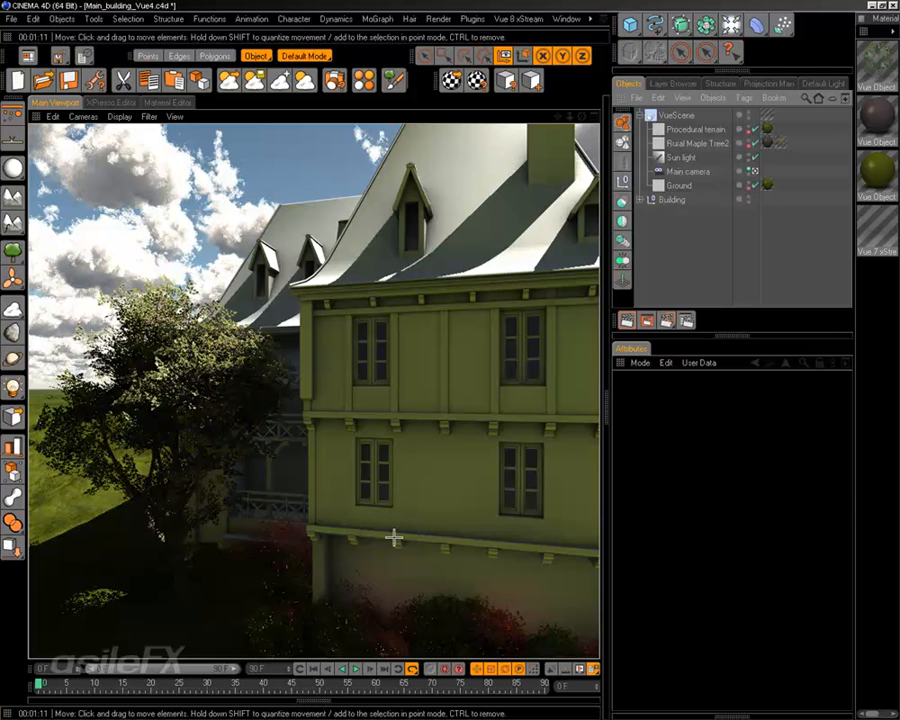
pyautogui.click(394, 537)
# Select the procedural terrain at its peak behind the building.
pyautogui.keyDown('alt'); pyautogui.moveTo(558, 468); pyautogui.dragTo(530, 505); pyautogui.keyUp('alt')
pyautogui.keyDown('alt'); pyautogui.moveTo(440, 490); pyautogui.dragTo(262, 470, button='right'); pyautogui.keyUp('alt')
pyautogui.keyDown('alt'); pyautogui.moveTo(262, 400); pyautogui.dragTo(335, 450); pyautogui.keyUp('alt')
pyautogui.scroll(5, 243, 395)
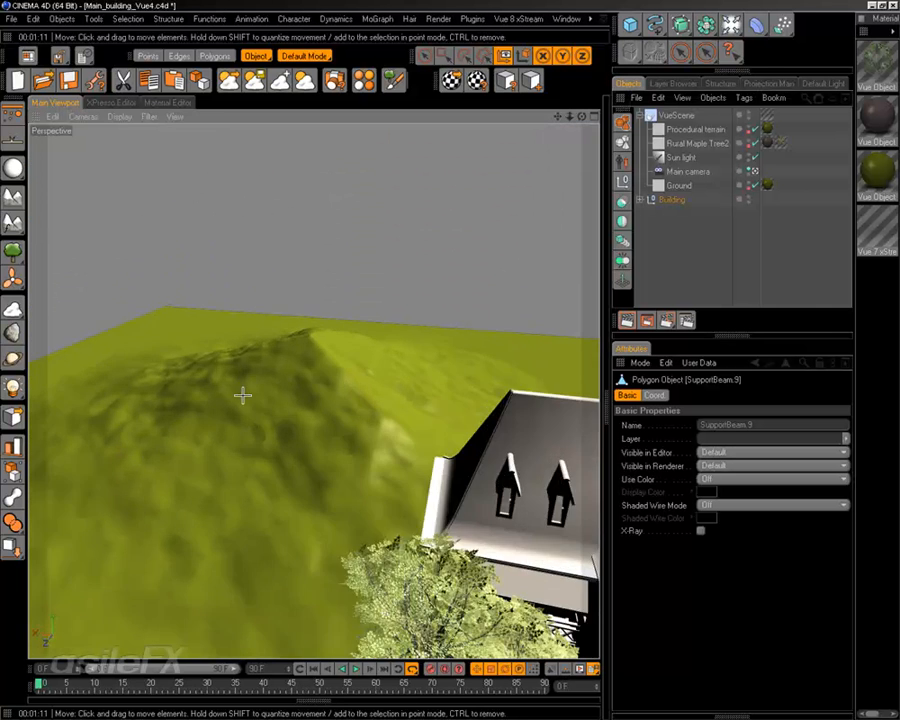
pyautogui.click(320, 345)
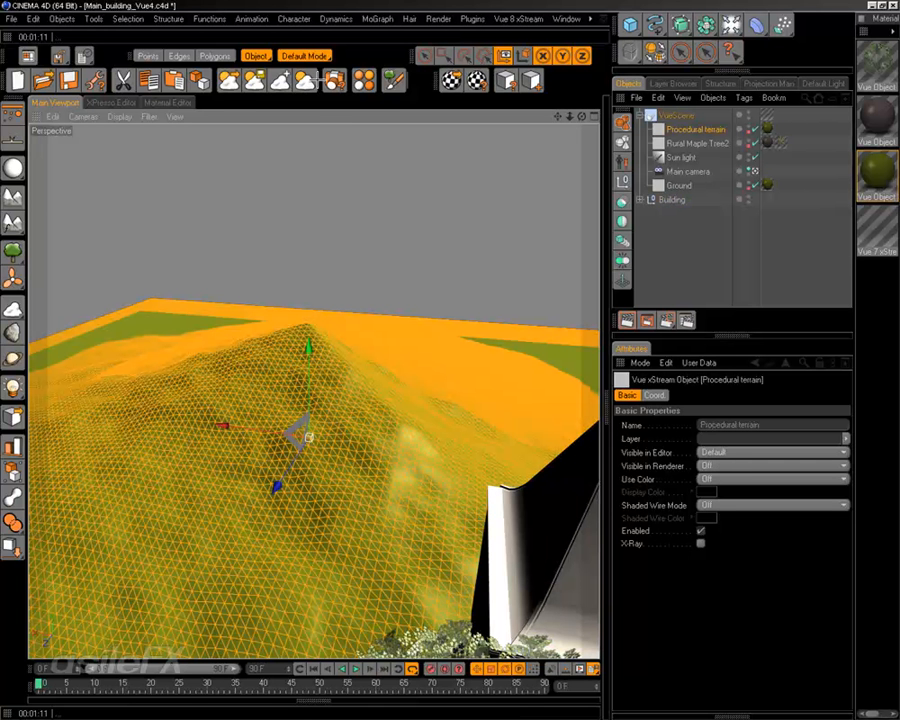
pyautogui.click(256, 55)
pyautogui.click(314, 91)
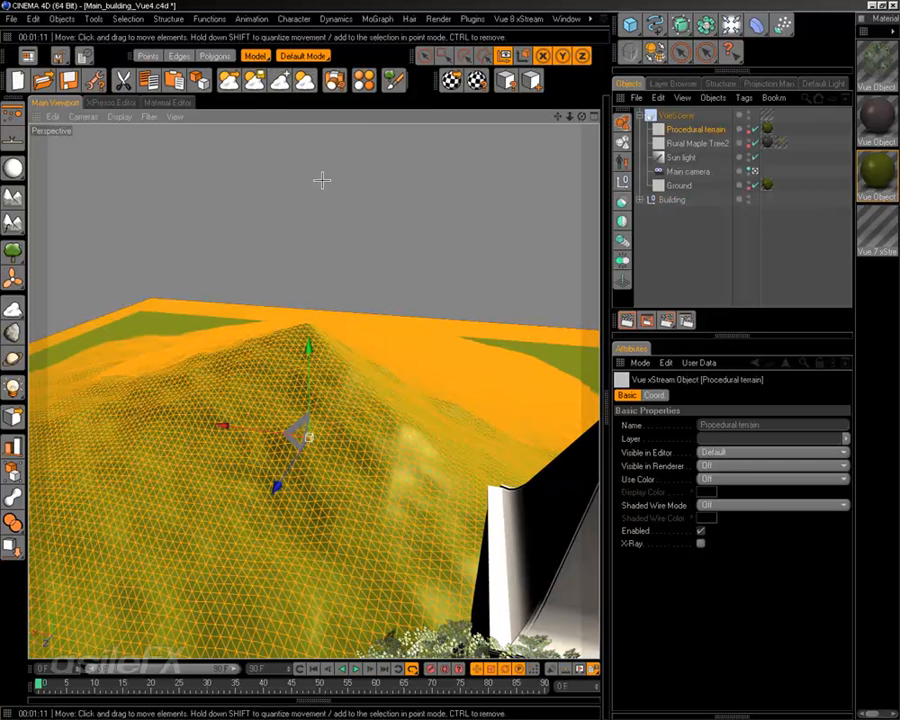
pyautogui.press('t')
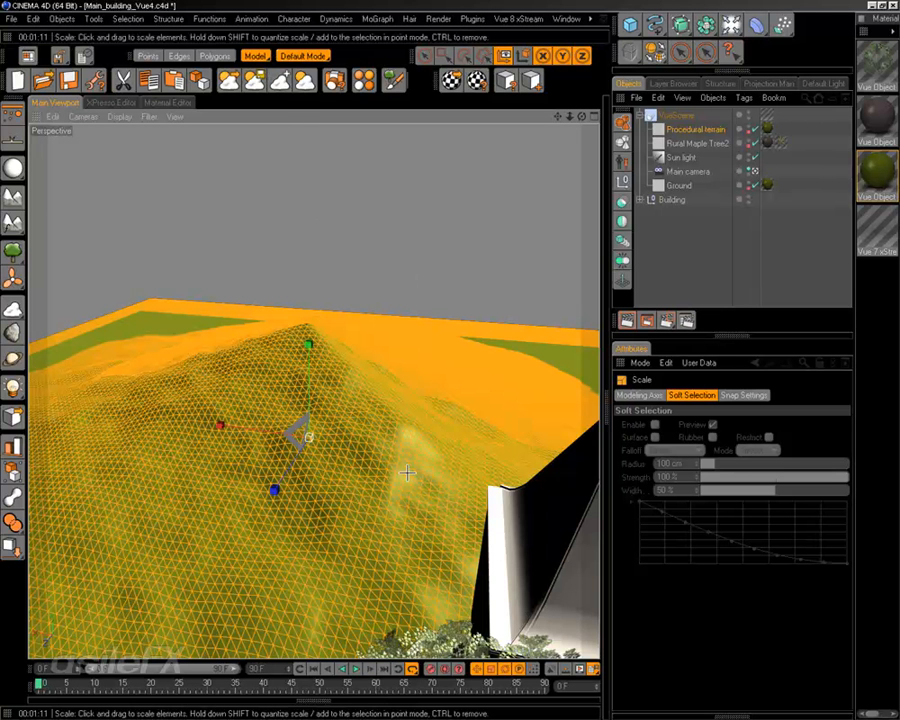
# Switch back to Object mode and move the procedural terrain farther backward along its Z axis.
pyautogui.scroll(-3, 407, 474)
pyautogui.keyDown('alt'); pyautogui.moveTo(400, 476); pyautogui.dragTo(446, 425); pyautogui.keyUp('alt')
pyautogui.keyDown('alt'); pyautogui.moveTo(444, 464); pyautogui.dragTo(344, 501, button='middle'); pyautogui.keyUp('alt')
pyautogui.keyDown('alt'); pyautogui.moveTo(380, 470); pyautogui.dragTo(436, 469); pyautogui.keyUp('alt')
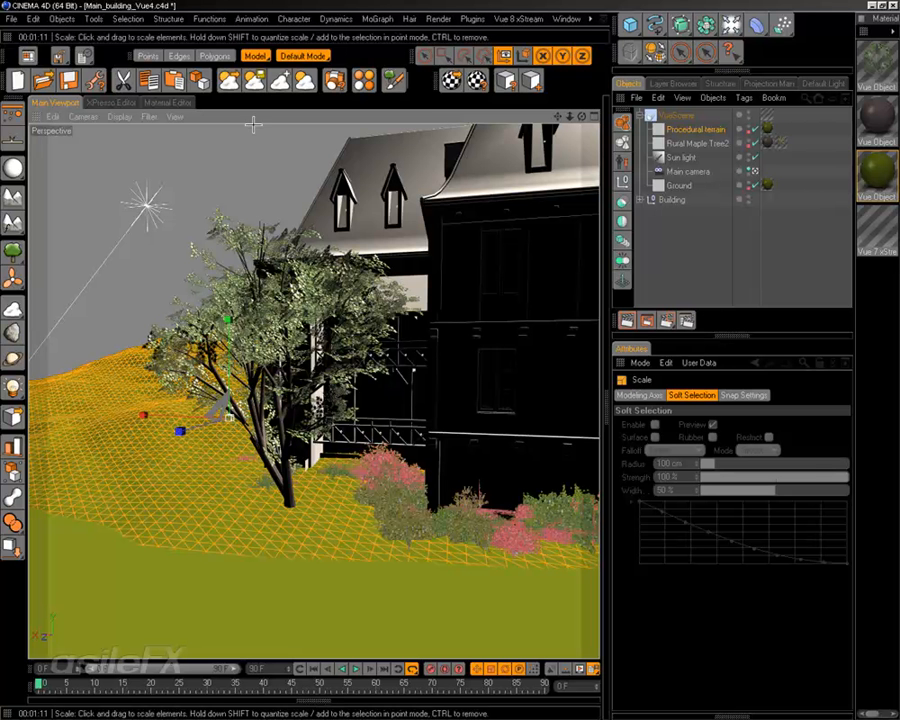
pyautogui.moveTo(255, 56); pyautogui.dragTo(281, 64)
pyautogui.moveTo(187, 432); pyautogui.dragTo(228, 417)
pyautogui.press('e')
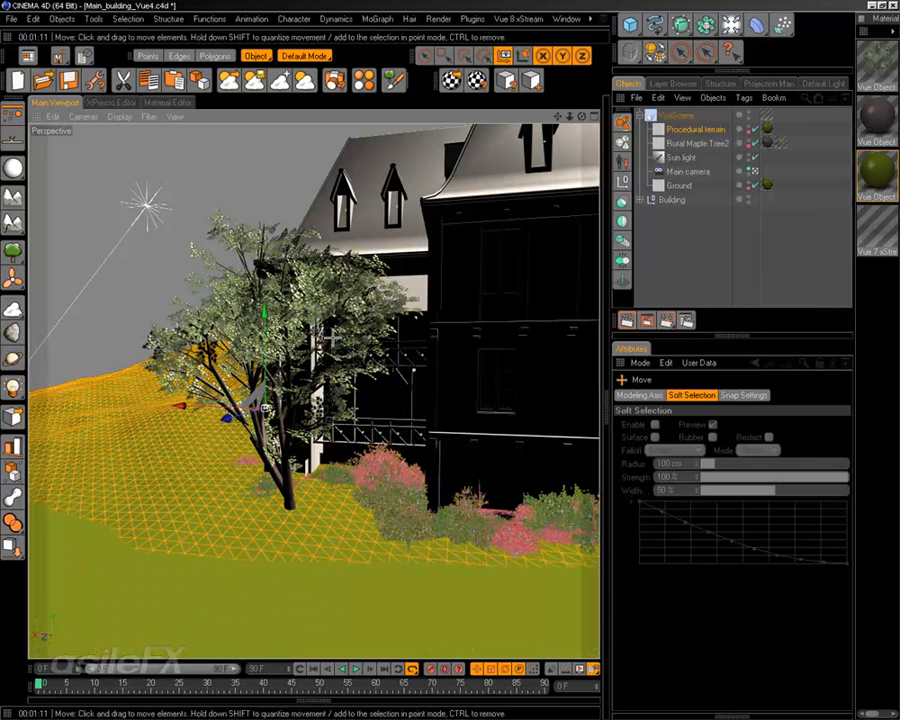
# Reframe the building and trees from a low angle and render the view to examine the adjusted terrain.
pyautogui.keyDown('alt'); pyautogui.moveTo(342, 332); pyautogui.dragTo(291, 410, button='middle'); pyautogui.keyUp('alt')
pyautogui.keyDown('alt'); pyautogui.moveTo(384, 333); pyautogui.dragTo(472, 345); pyautogui.keyUp('alt')
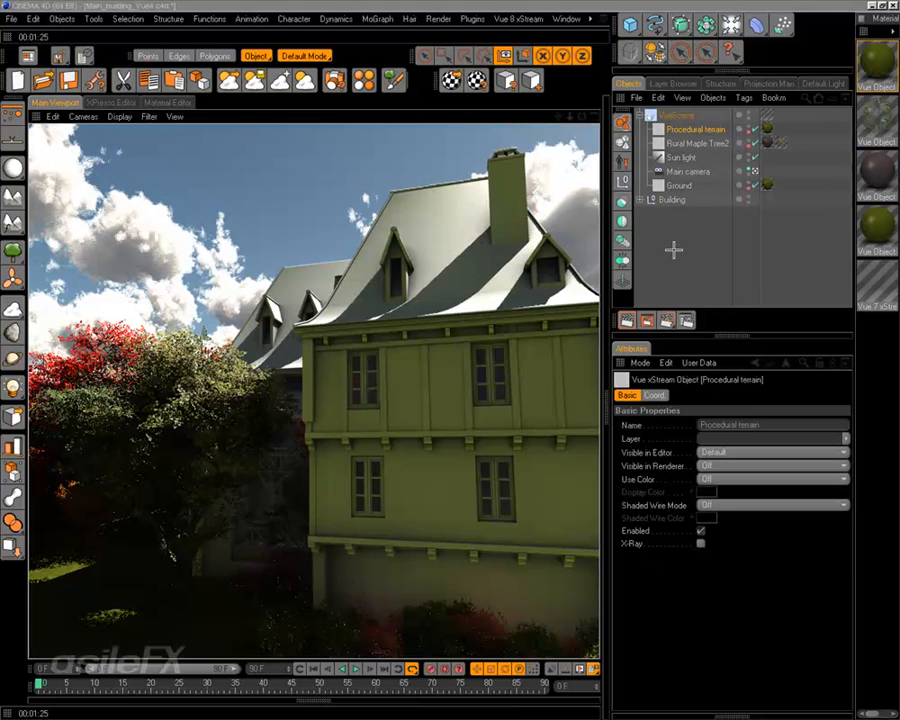